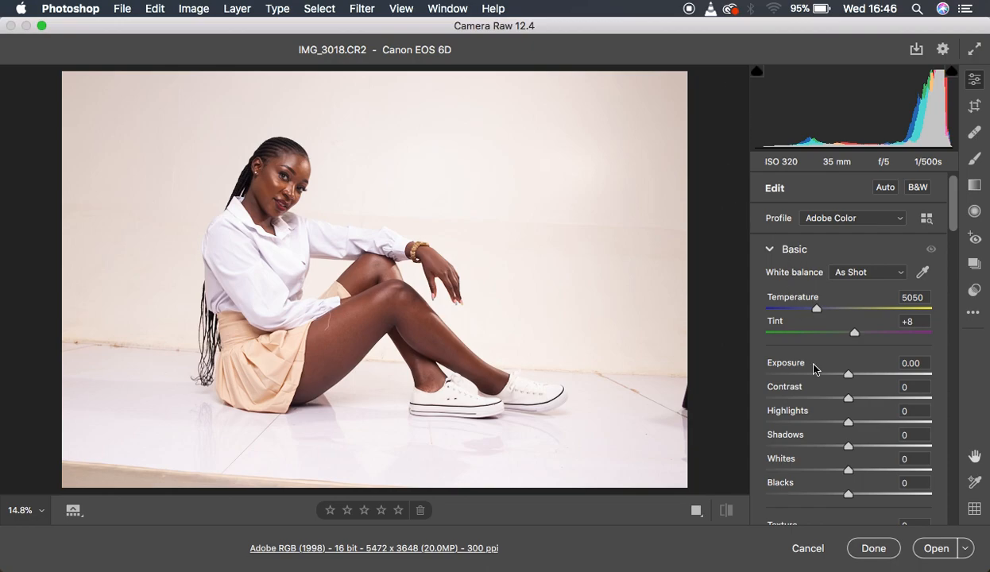
Set the photo's Highlights to -100, Blacks to -22 and Contrast to +6
left_click_drag(847, 424, 736, 425)
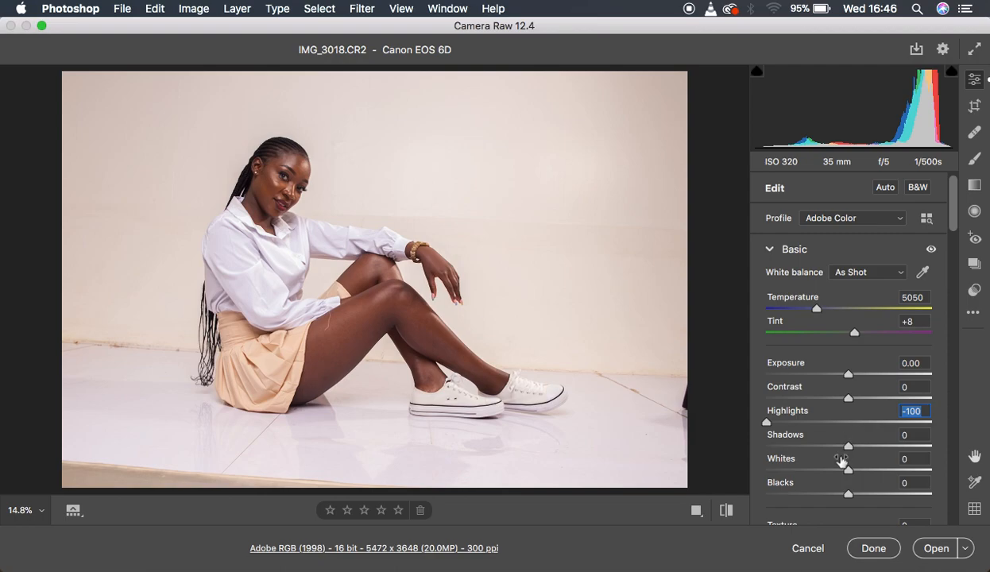
left_click(836, 496)
left_click_drag(836, 498, 830, 497)
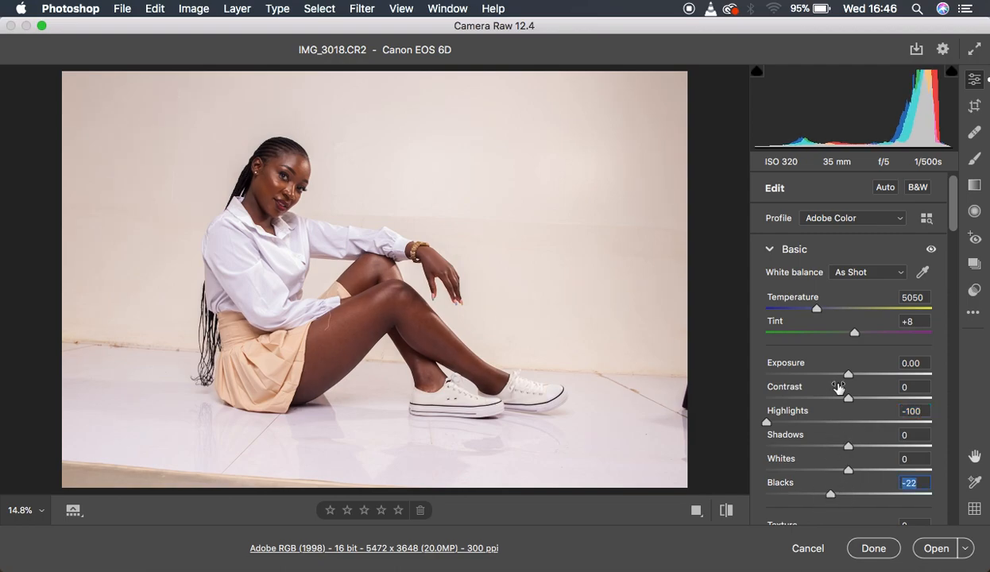
left_click(847, 399)
left_click_drag(847, 403, 852, 403)
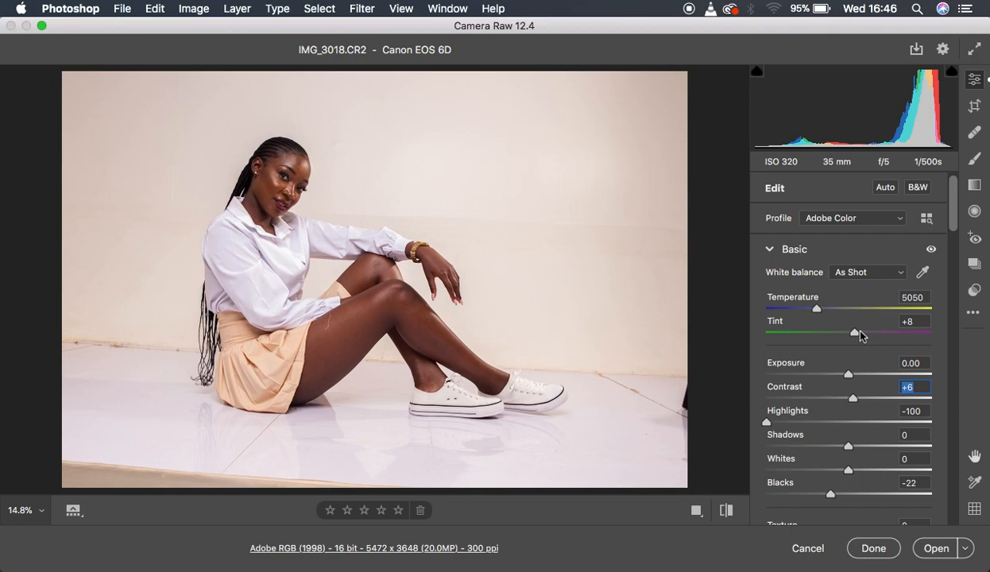
Set the photo's Tint to -2 and compare the before and after views
left_click_drag(856, 335, 852, 337)
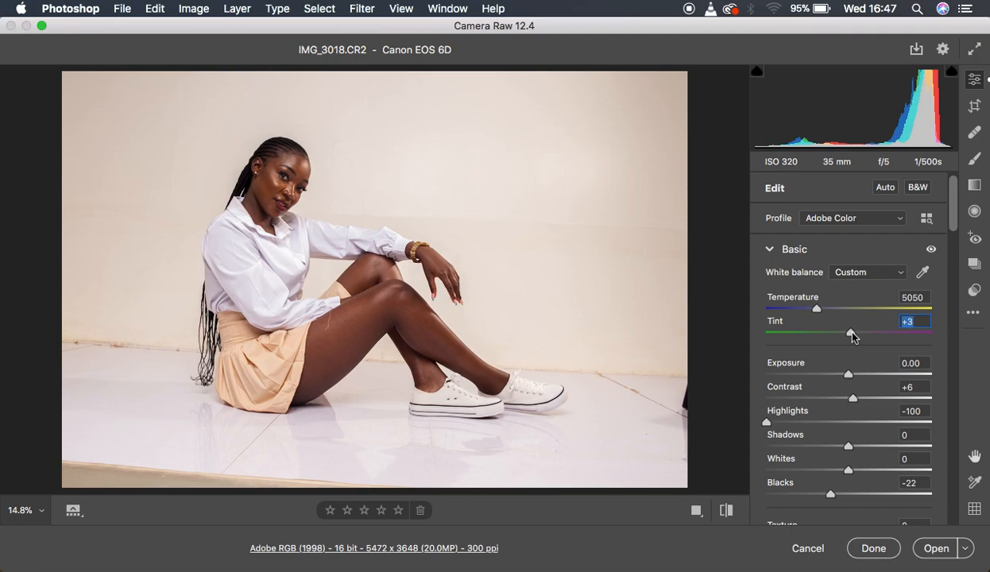
left_click_drag(852, 337, 848, 337)
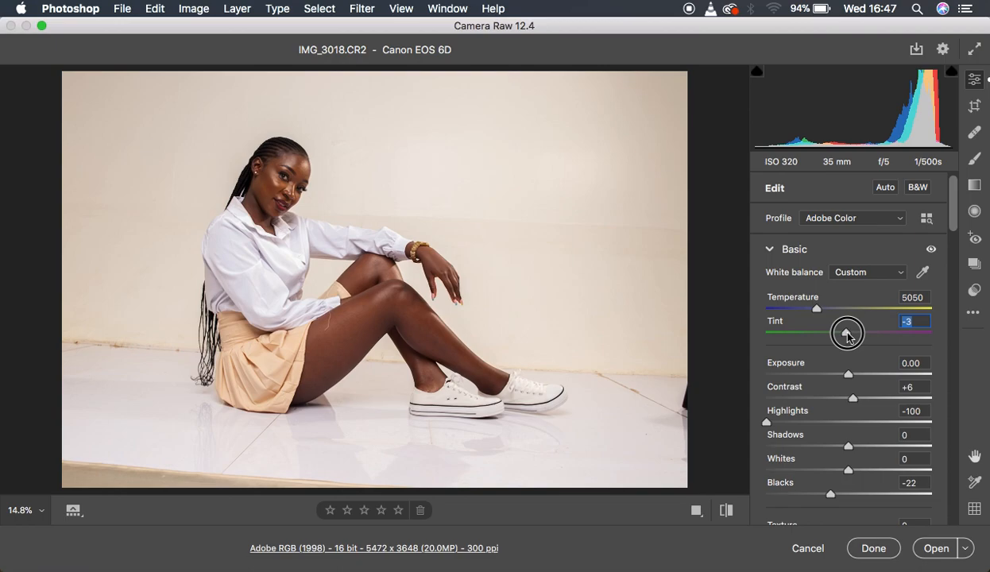
left_click_drag(847, 337, 849, 337)
left_click(727, 510)
left_click(727, 510)
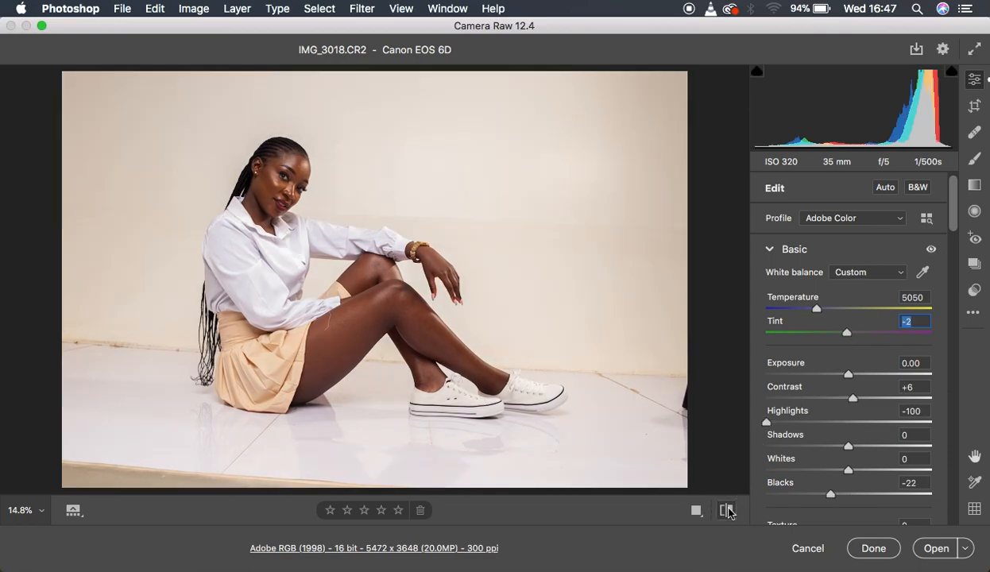
left_click(727, 510)
left_click(727, 511)
Set the photo's Shadows to +48, Whites to -15 and Clarity to +3
left_click_drag(866, 449, 888, 445)
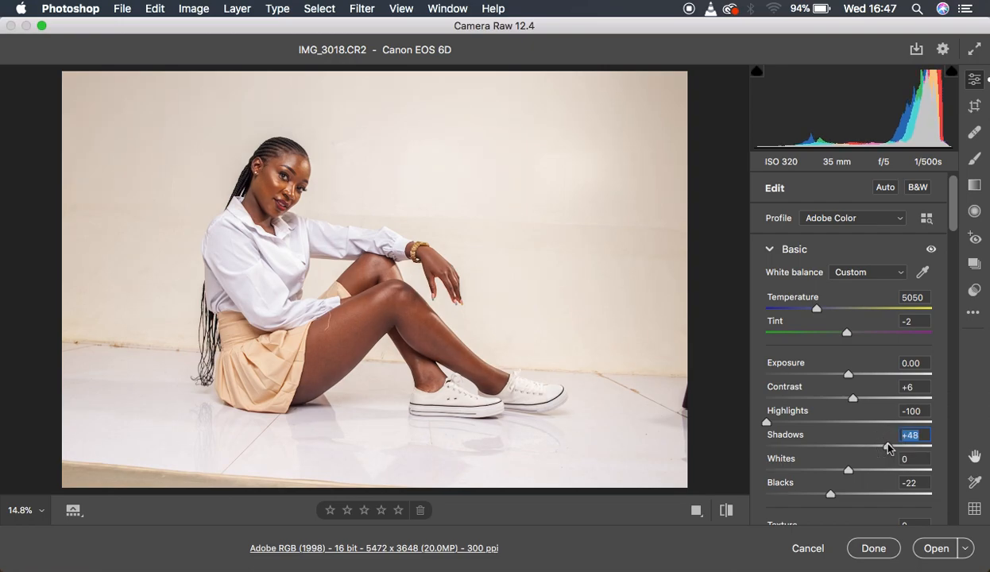
left_click_drag(835, 469, 837, 472)
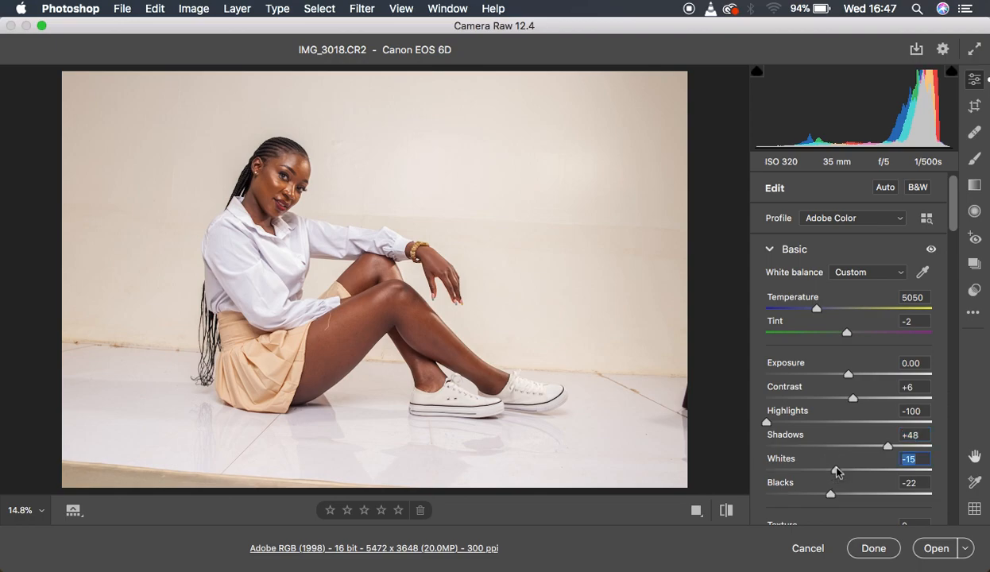
left_click_drag(953, 210, 956, 268)
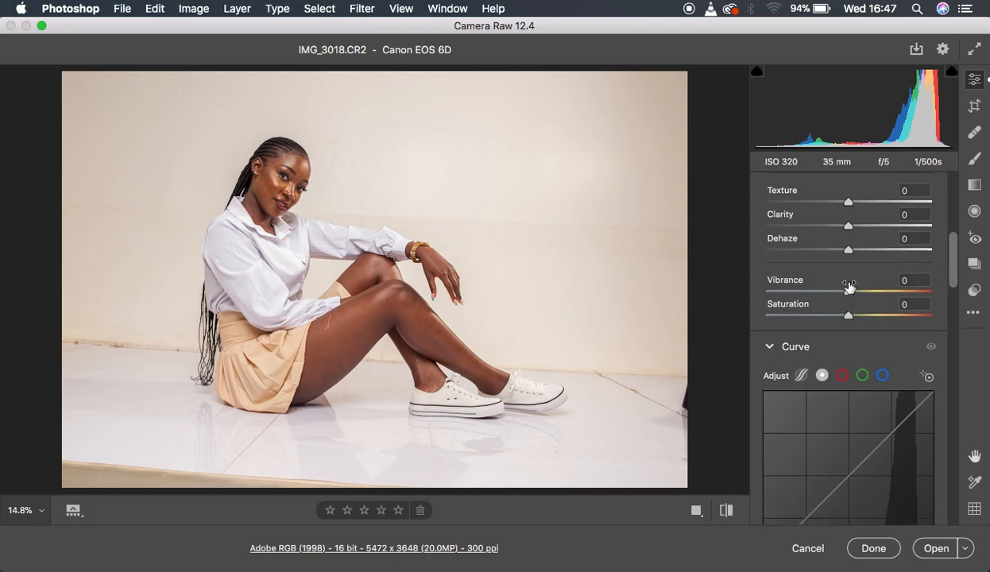
left_click_drag(849, 225, 853, 229)
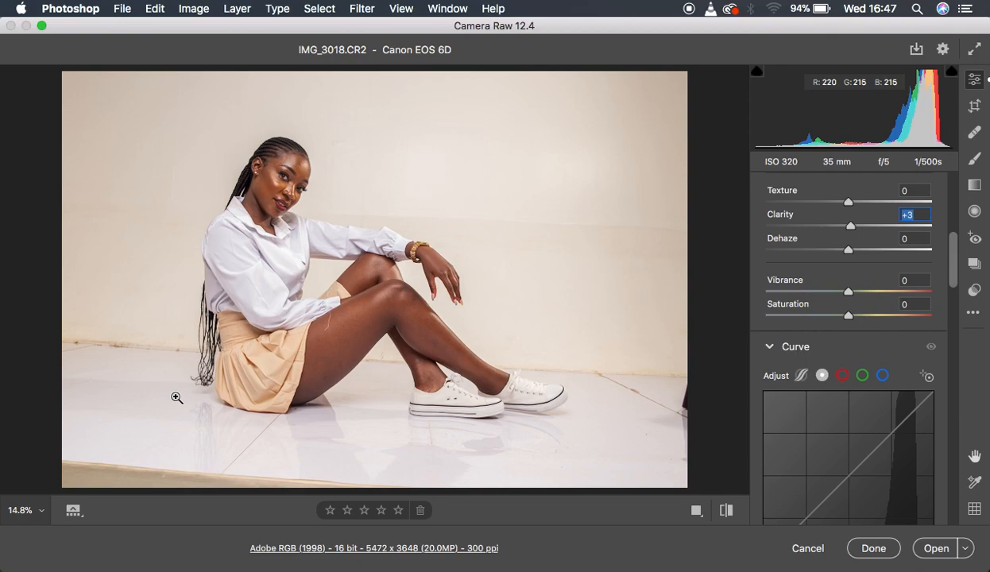
Prepare a local adjustment brush at the eye with Temperature -22 and Tint +62
left_click(274, 176)
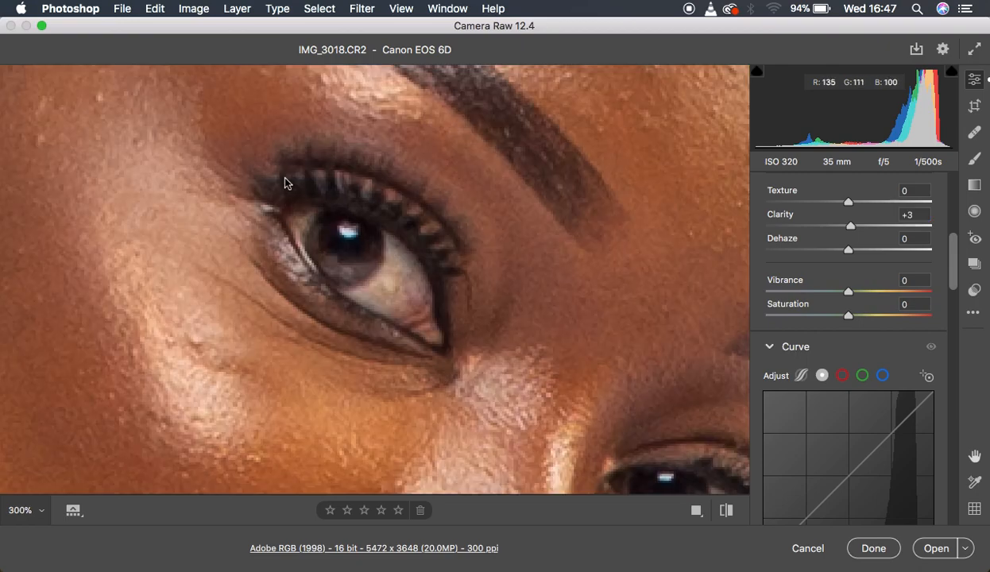
left_click(975, 159)
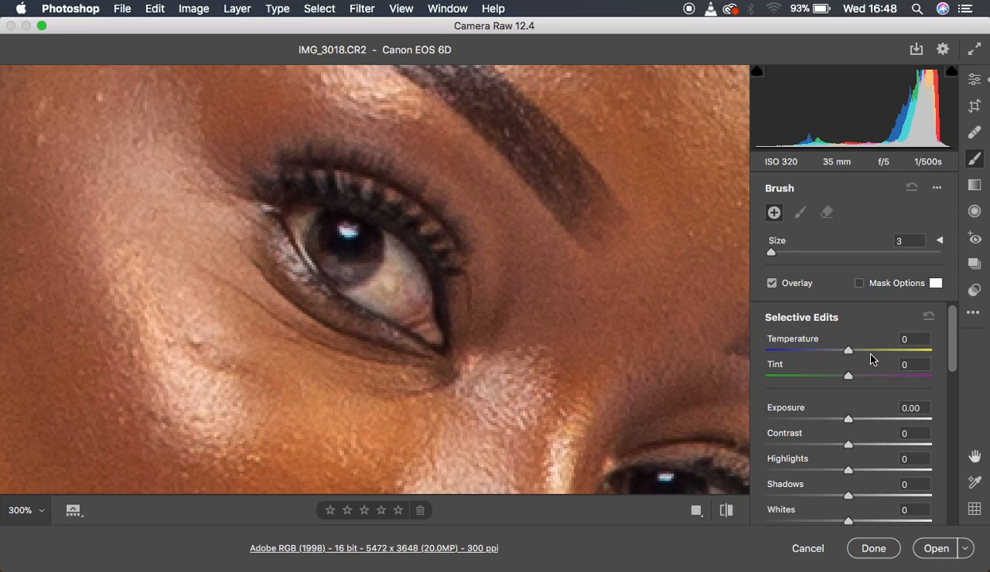
left_click_drag(852, 356, 830, 353)
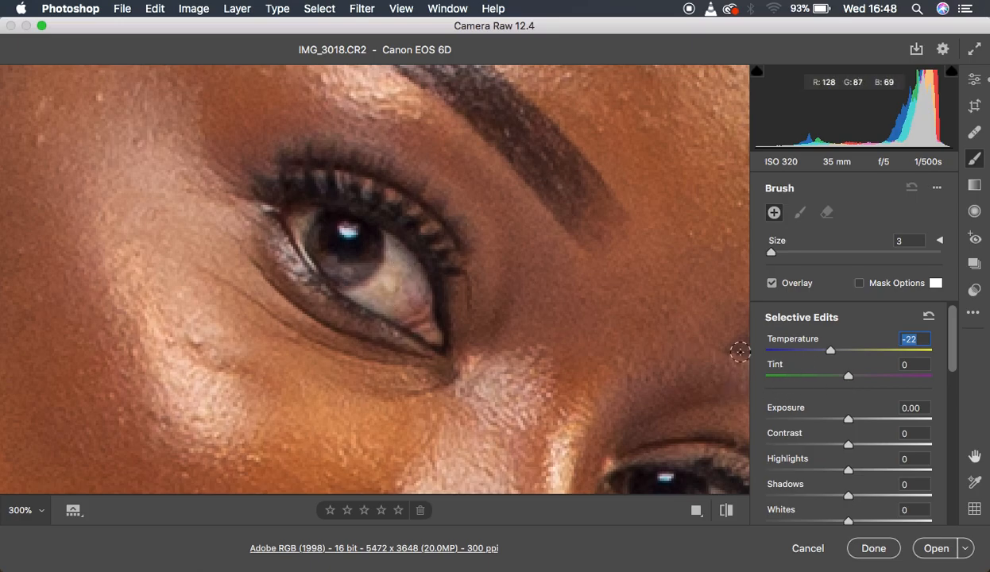
left_click(848, 378)
left_click_drag(848, 378, 900, 378)
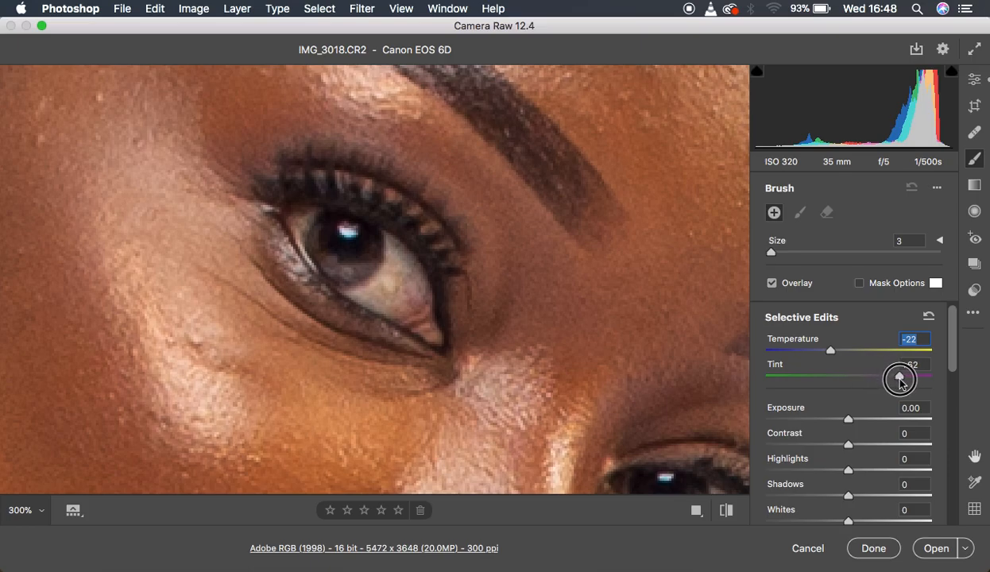
Set the adjustment brush's Highlights to +5, Whites to +5 and Saturation to -64
left_click_drag(952, 325, 955, 365)
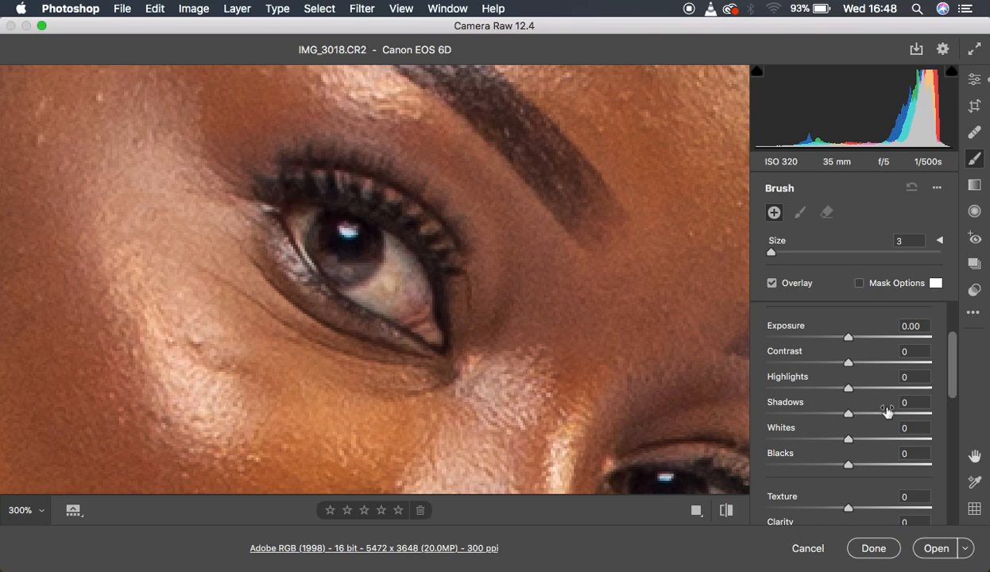
left_click_drag(849, 389, 855, 393)
left_click_drag(850, 439, 854, 439)
left_click(852, 437)
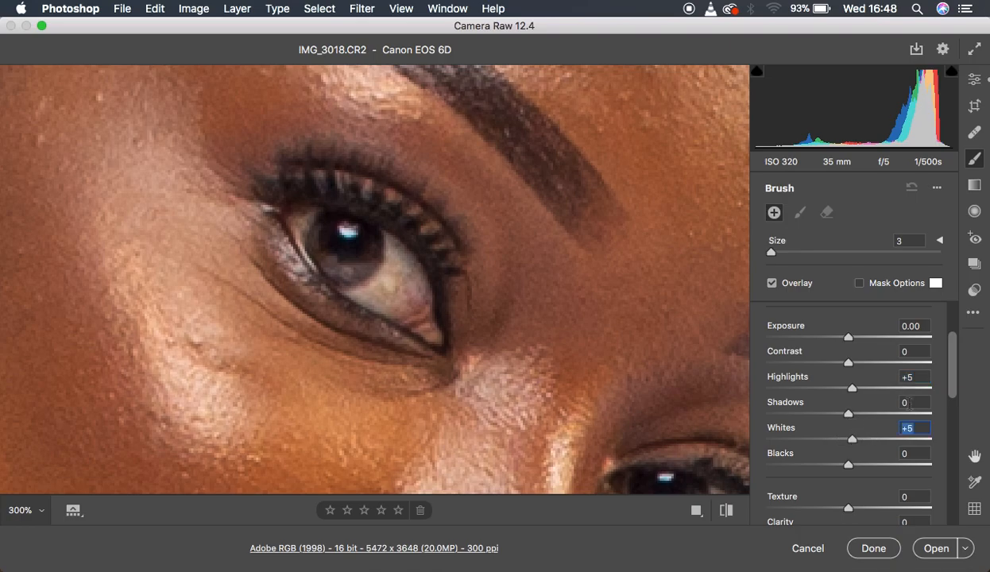
left_click_drag(954, 378, 957, 451)
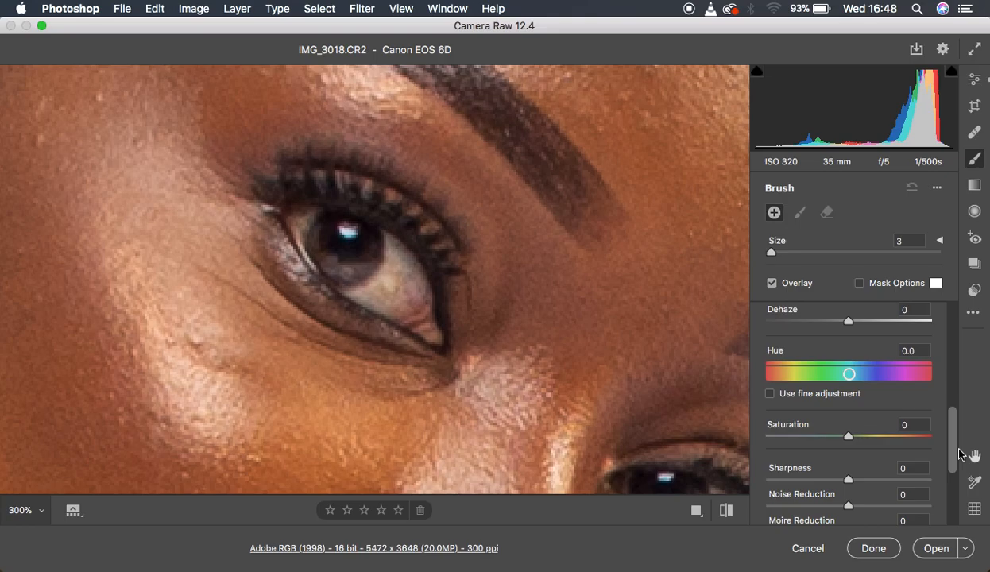
left_click_drag(848, 437, 800, 437)
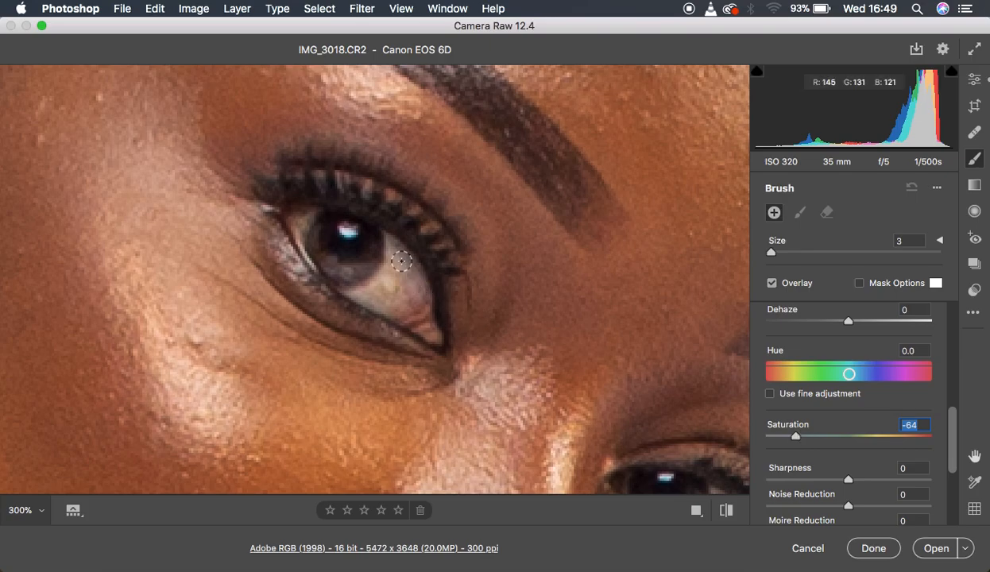
Paint the adjustment over the whites of both eyes with the size 3 brush
mouse_move(394, 243)
left_mouse_down()
mouse_move(376, 284)
mouse_move(385, 267)
mouse_move(355, 288)
mouse_move(392, 315)
mouse_move(411, 293)
mouse_move(399, 282)
mouse_move(394, 295)
mouse_move(392, 250)
mouse_move(405, 297)
mouse_move(390, 285)
mouse_move(429, 302)
mouse_move(399, 279)
mouse_move(392, 253)
left_mouse_up()
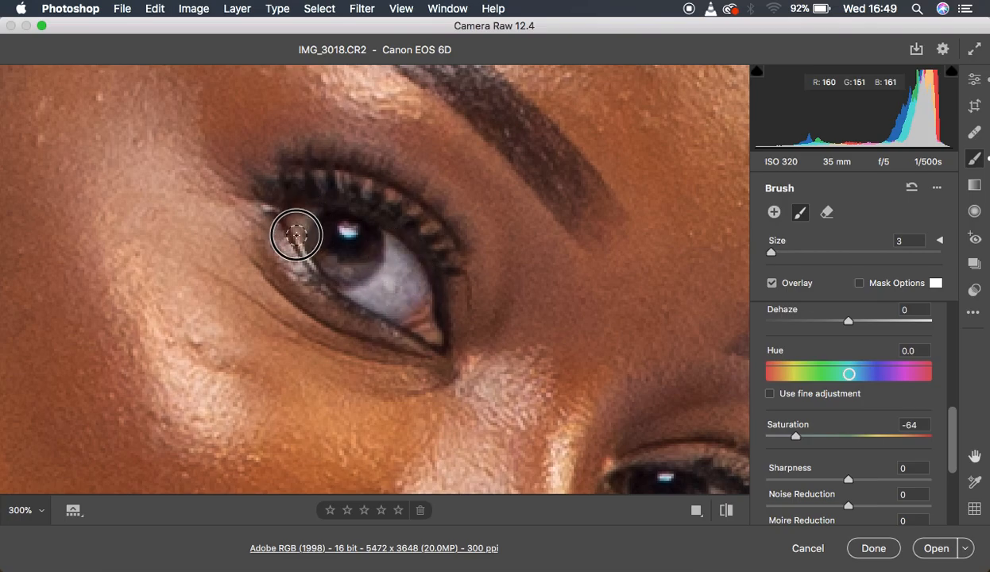
mouse_move(303, 230)
left_mouse_down()
mouse_move(342, 269)
mouse_move(358, 269)
mouse_move(343, 264)
left_mouse_up()
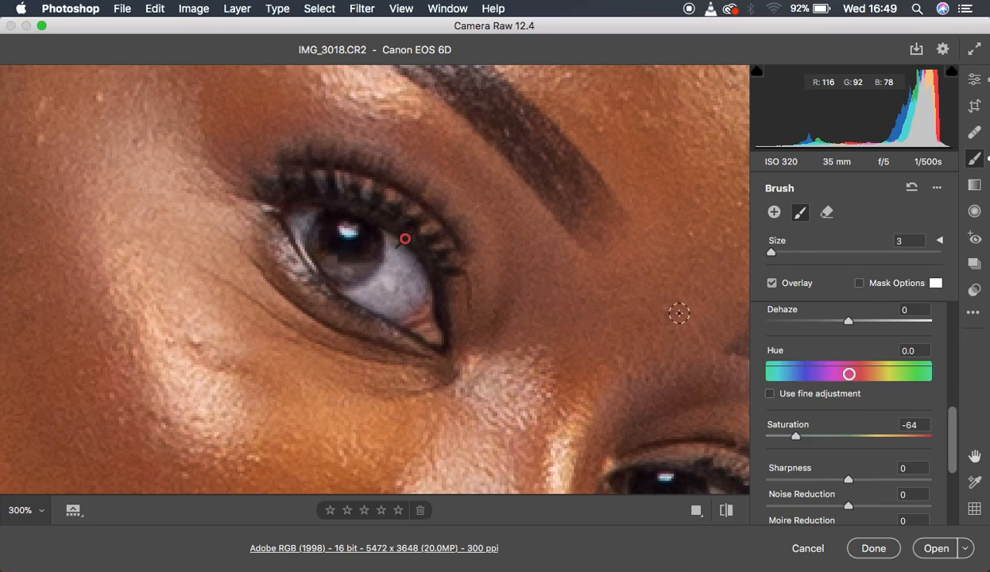
key("space")
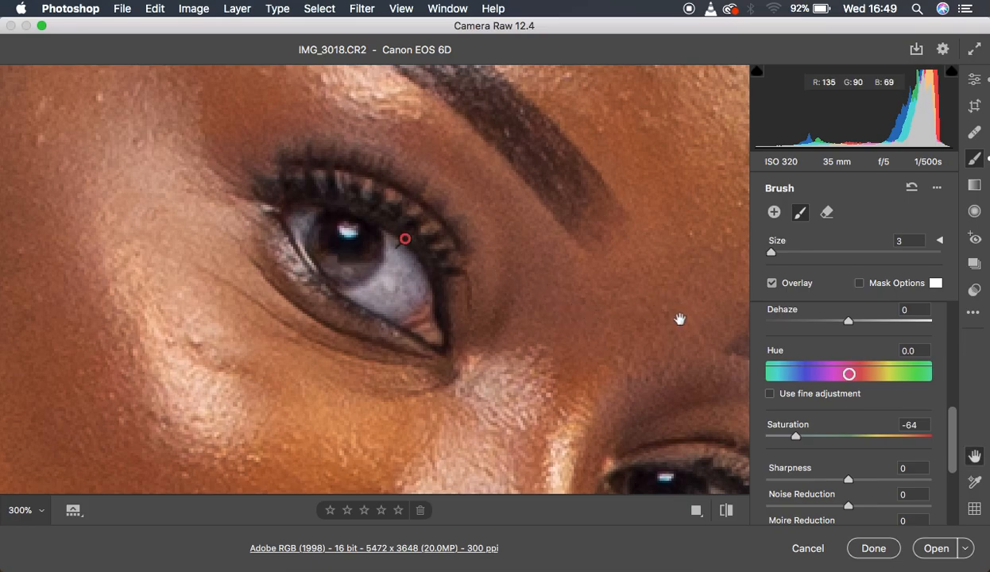
left_click_drag(663, 307, 510, 173)
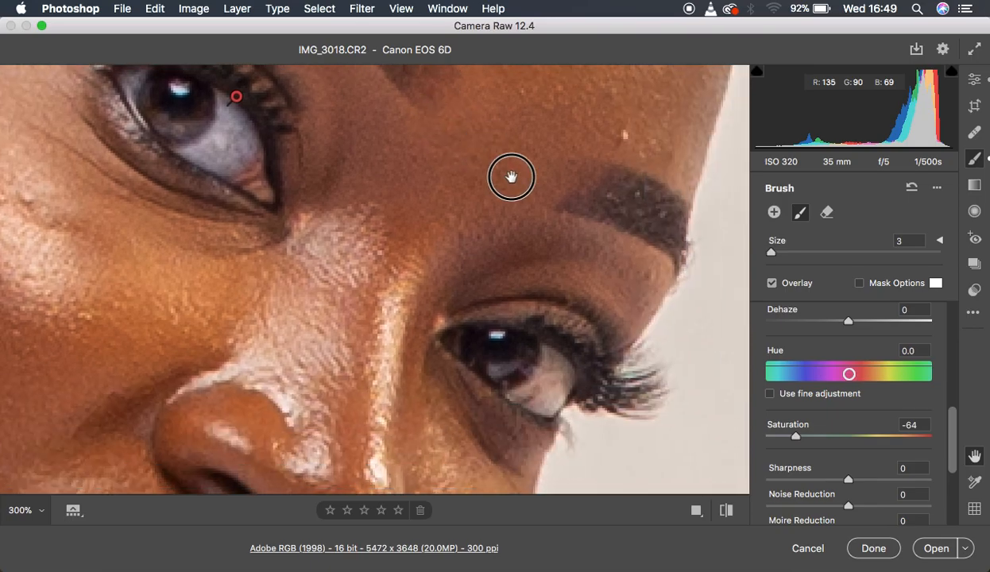
mouse_move(550, 353)
left_mouse_down()
mouse_move(529, 398)
mouse_move(545, 372)
mouse_move(513, 395)
mouse_move(539, 406)
mouse_move(561, 385)
mouse_move(547, 357)
mouse_move(548, 383)
mouse_move(523, 397)
mouse_move(551, 358)
mouse_move(564, 378)
mouse_move(553, 403)
mouse_move(516, 394)
mouse_move(530, 394)
mouse_move(558, 365)
mouse_move(565, 388)
mouse_move(543, 403)
mouse_move(521, 375)
left_mouse_up()
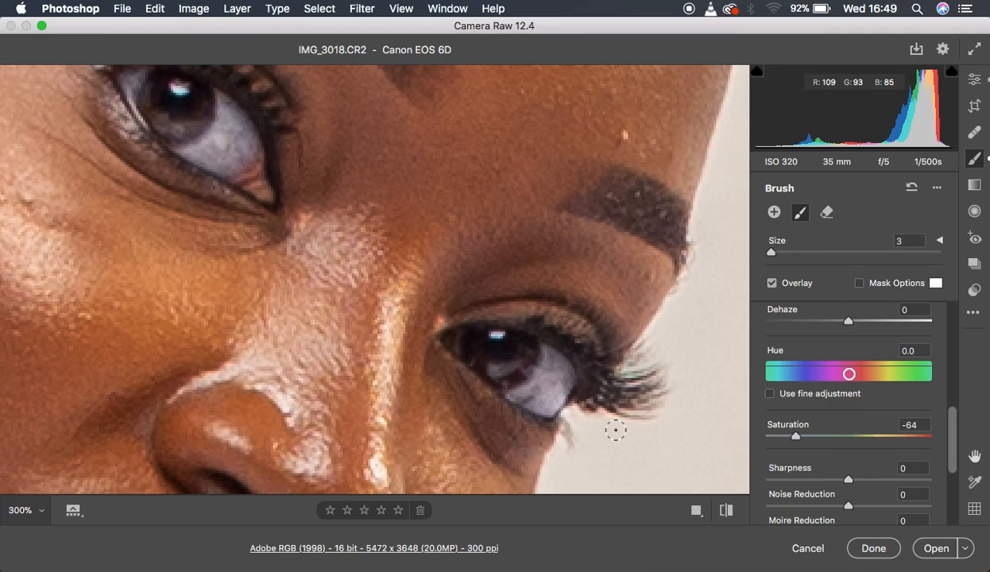
Paint the same whitening adjustment over the woman's visible teeth
key("space")
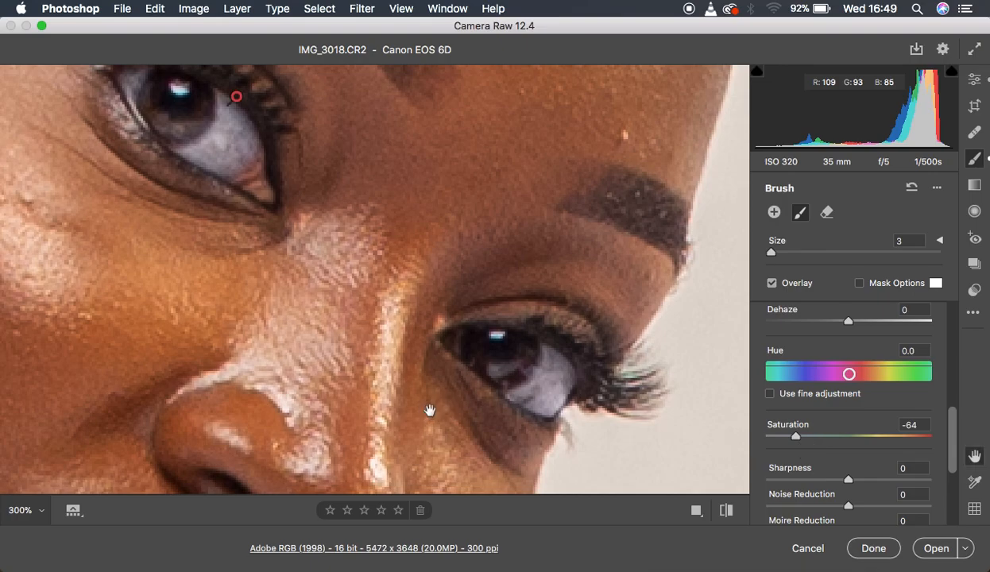
left_click_drag(430, 411, 526, 151)
mouse_move(170, 348)
left_mouse_down()
mouse_move(216, 405)
mouse_move(209, 390)
mouse_move(239, 400)
mouse_move(217, 394)
mouse_move(288, 442)
mouse_move(282, 449)
mouse_move(246, 431)
mouse_move(219, 407)
mouse_move(261, 442)
mouse_move(167, 350)
mouse_move(259, 431)
mouse_move(294, 446)
mouse_move(269, 441)
mouse_move(247, 420)
left_mouse_up()
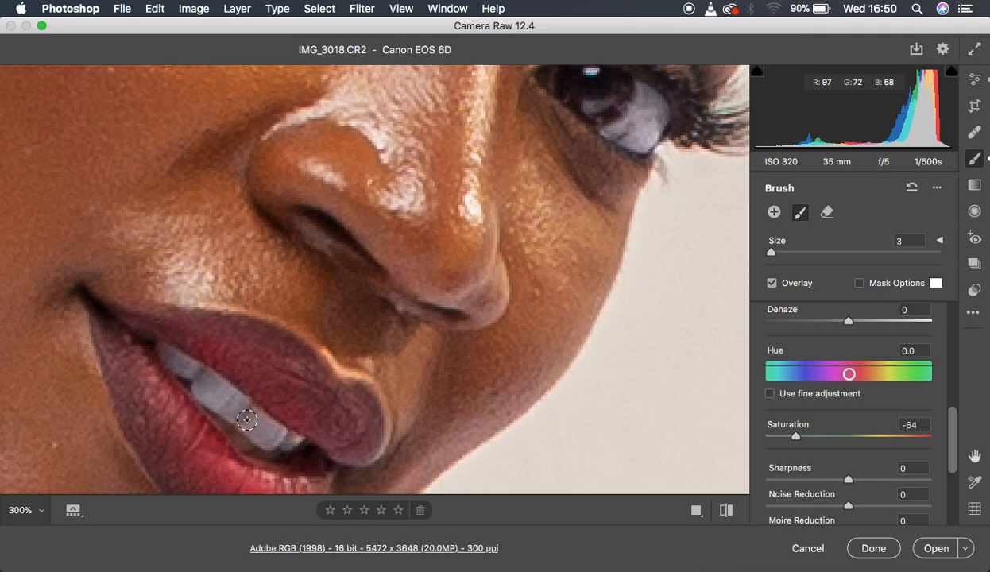
mouse_move(246, 420)
left_mouse_down()
mouse_move(219, 400)
mouse_move(264, 433)
left_mouse_up()
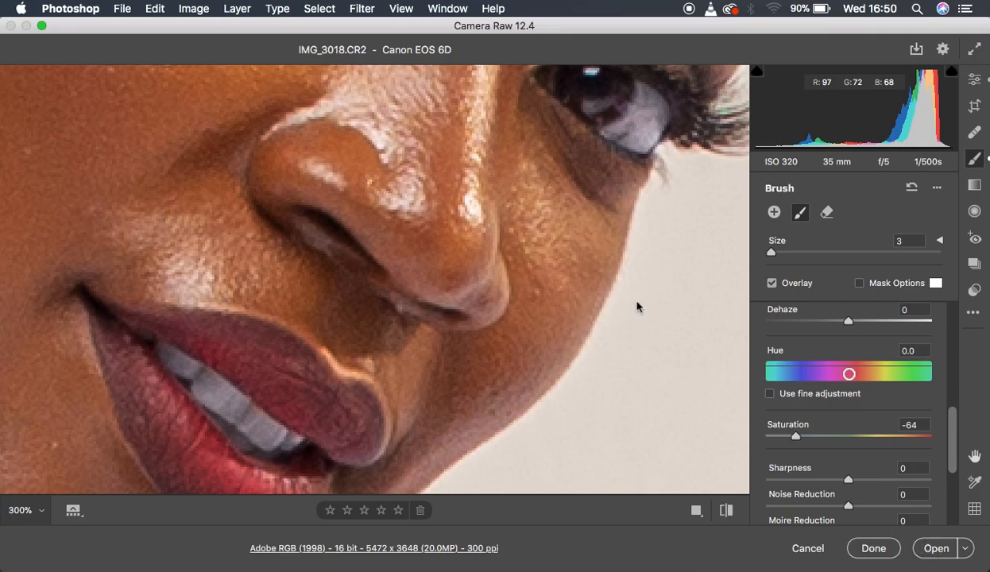
Return to the global edit settings and set the photo's Exposure to +0.15
key("super+minus")
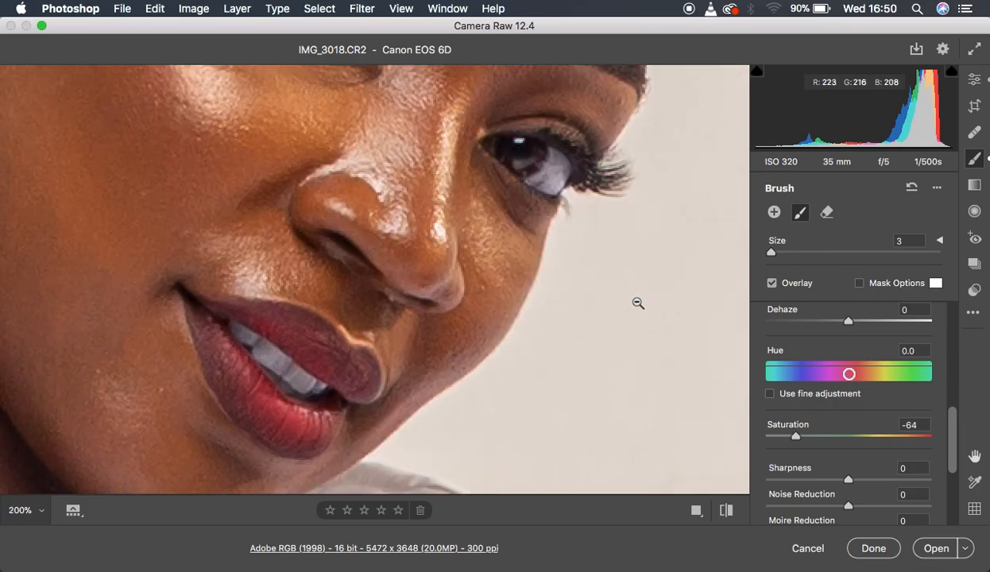
key("super+minus")
key("super+minus")
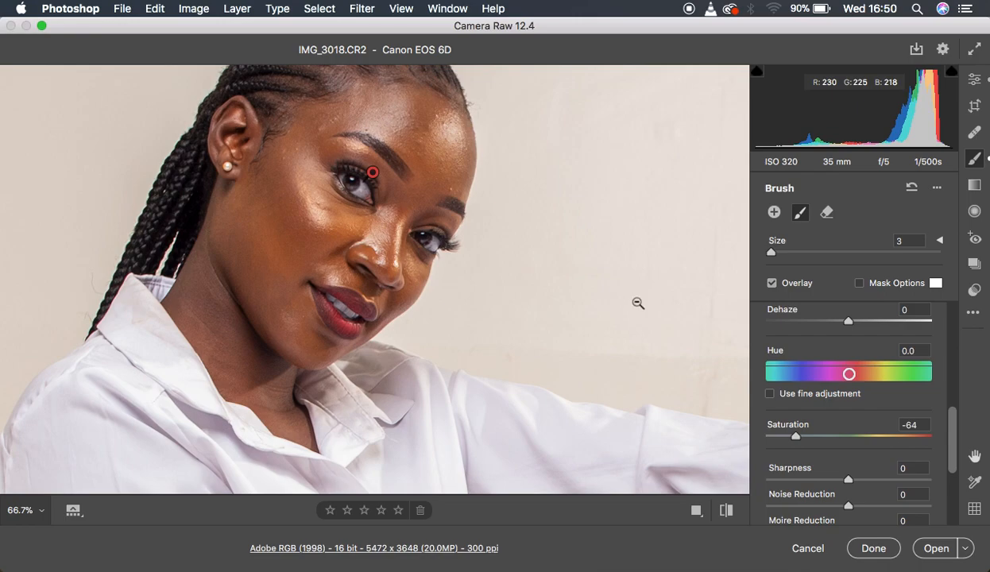
key("super+minus")
key("super+minus")
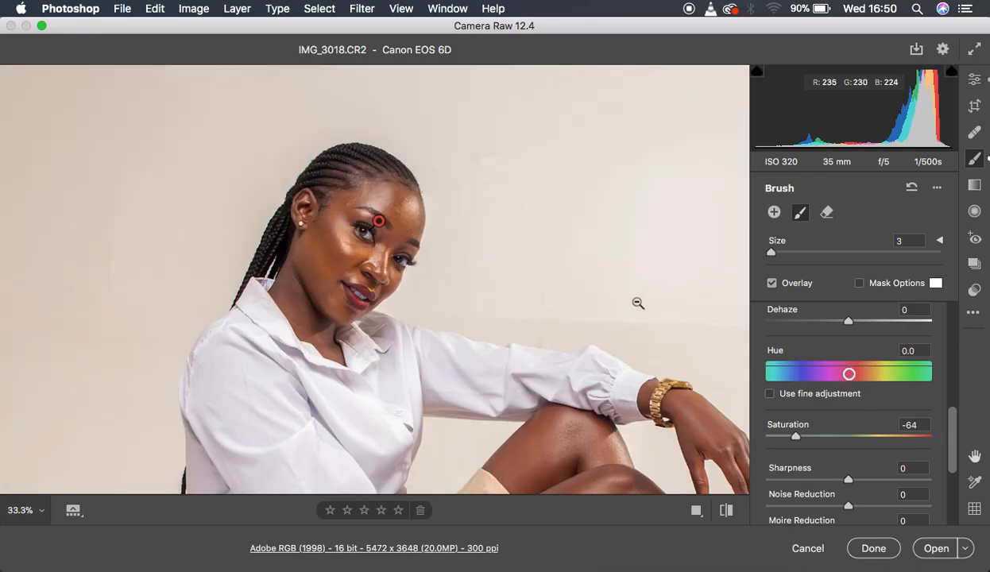
key("super+minus")
key("super+minus")
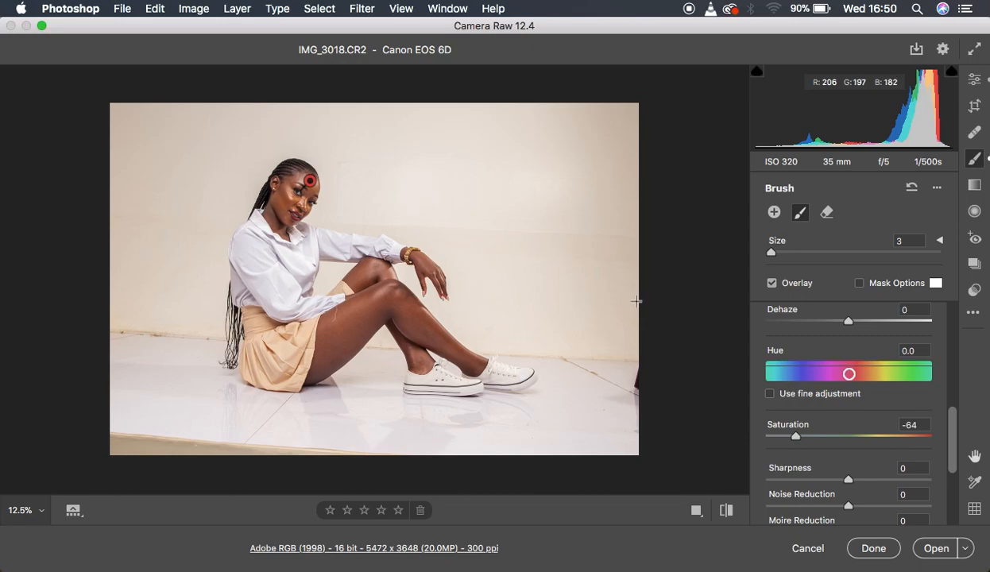
left_click(974, 78)
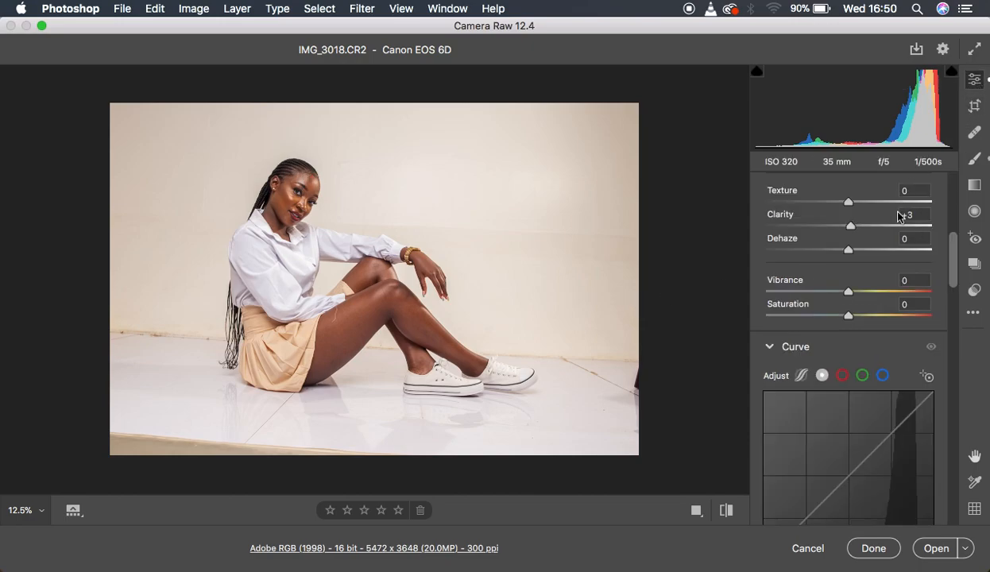
scroll(893, 216, "up", 8)
left_click_drag(848, 379, 850, 378)
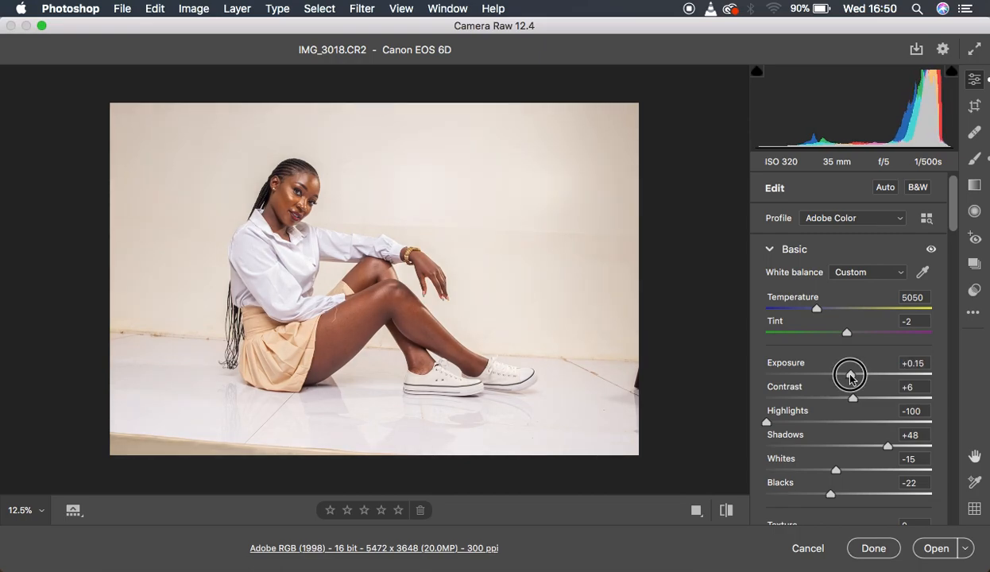
left_click_drag(851, 378, 851, 378)
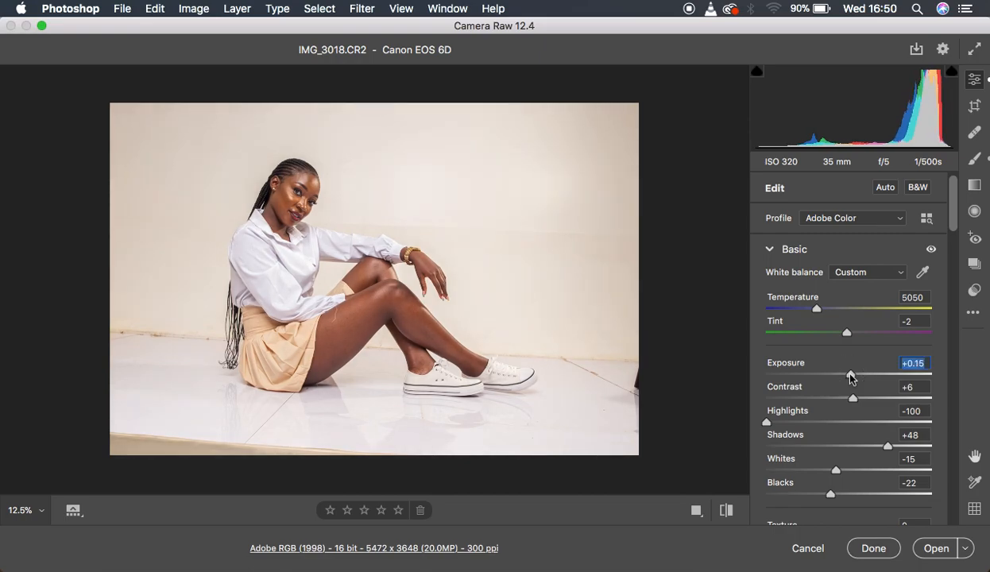
Open the developed raw photo in the main Photoshop workspace and display the available retouching actions
left_click(926, 548)
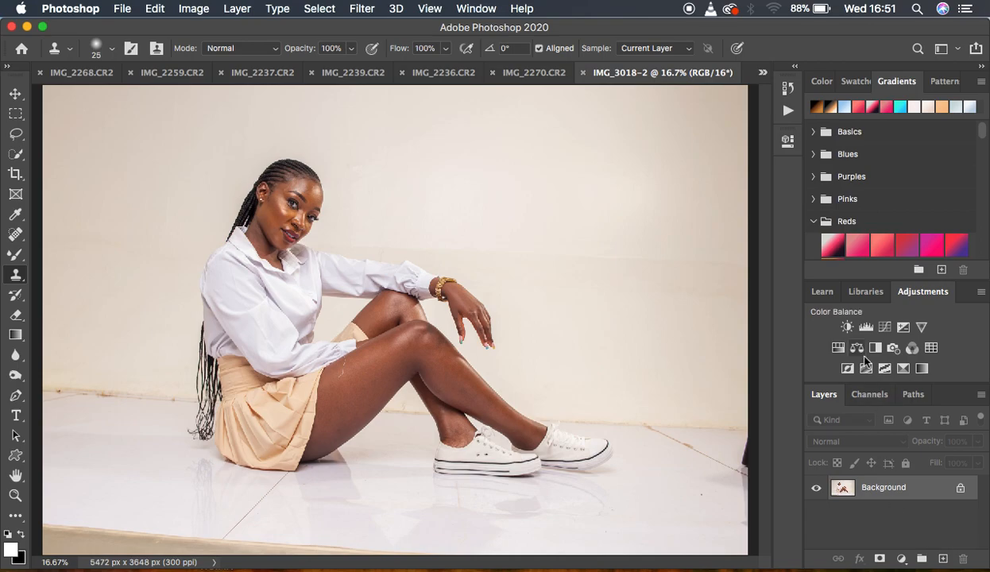
left_click(789, 110)
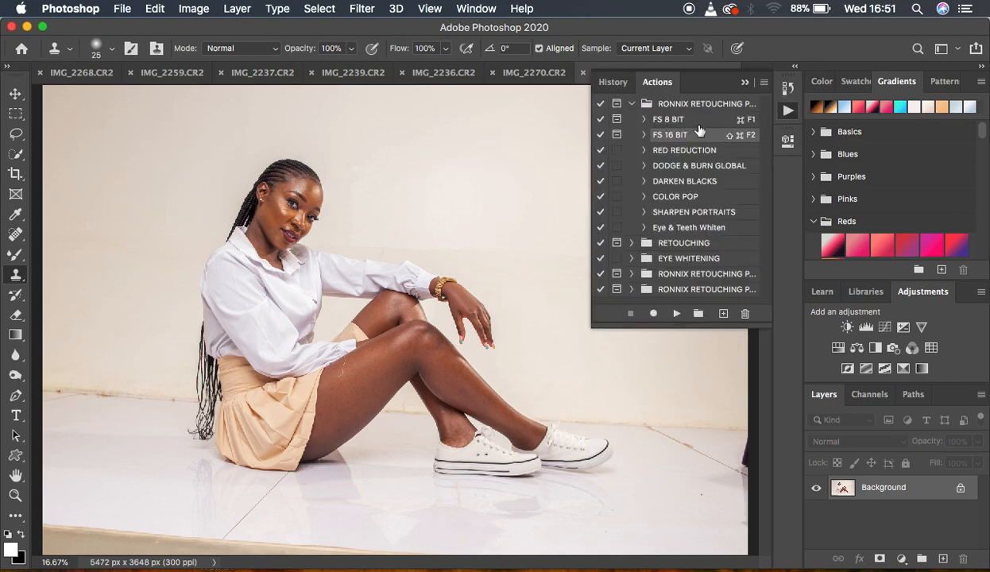
Run the FS 16 BIT frequency separation action on the photo
left_click(746, 82)
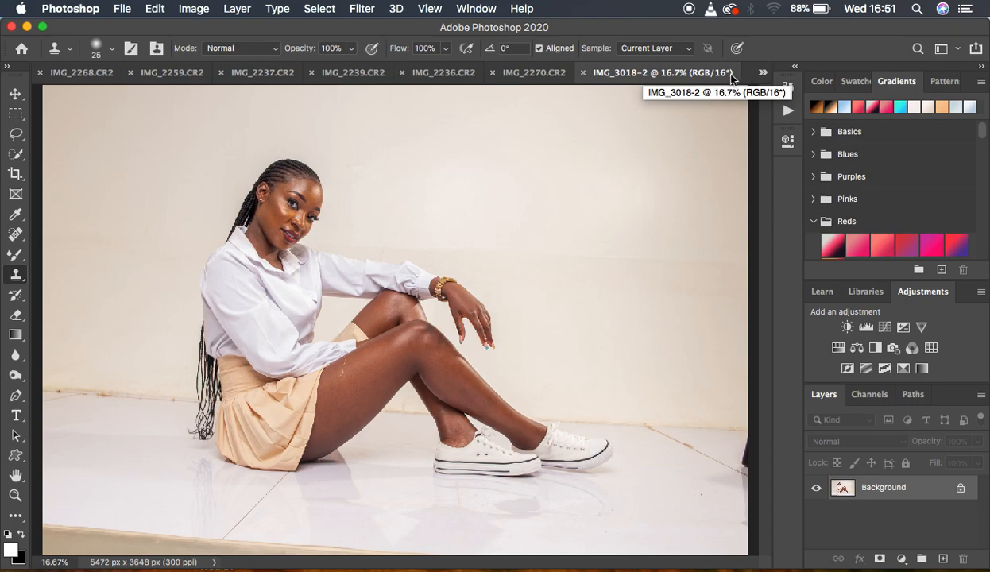
left_click(785, 113)
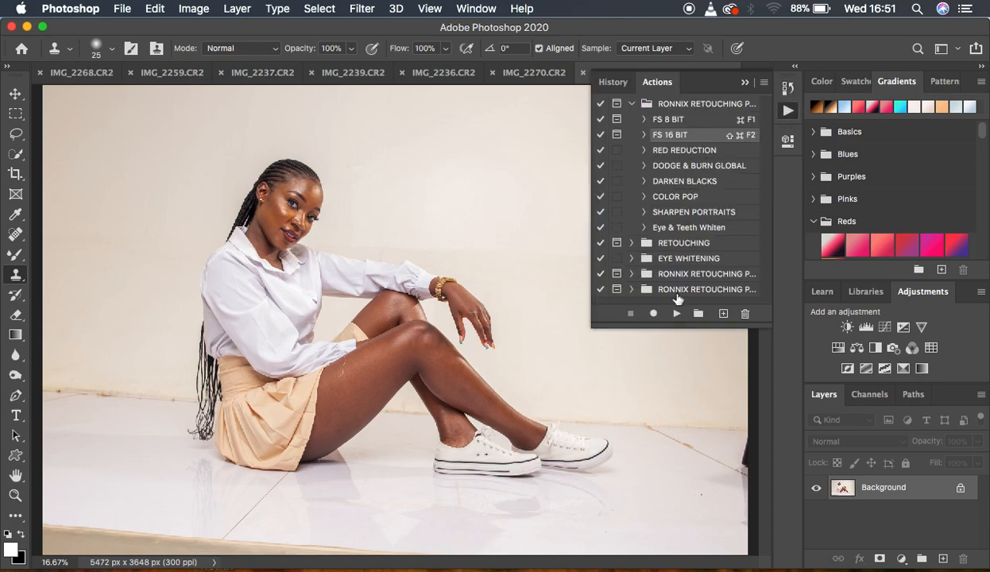
left_click(676, 315)
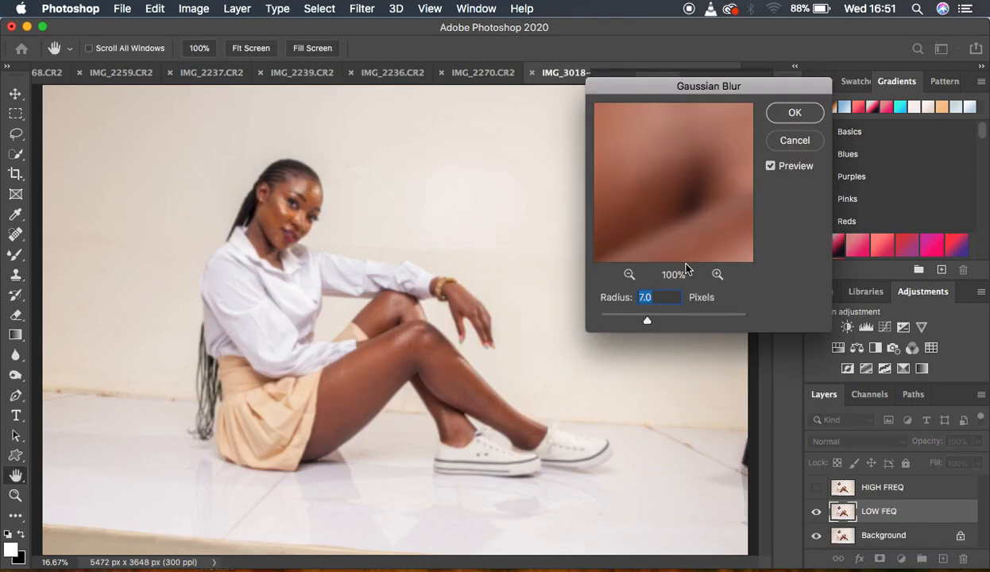
Judge the blur on the woman's face and apply Gaussian Blur to the LOW FEQ layer with a radius of 5.0 pixels
left_click_drag(643, 320, 555, 316)
left_click_drag(662, 181, 678, 244)
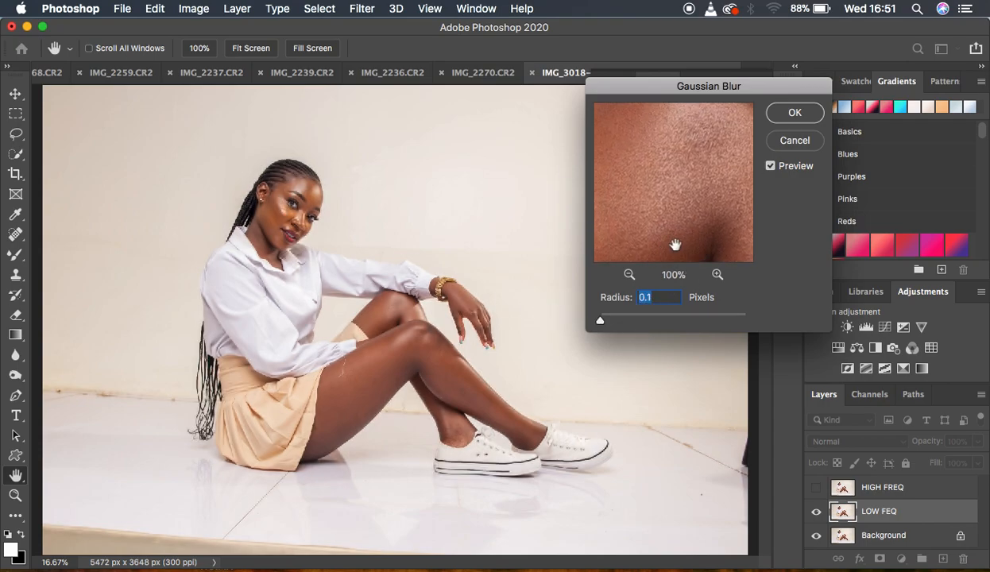
left_click(628, 274)
left_click(628, 274)
left_click_drag(668, 161, 690, 197)
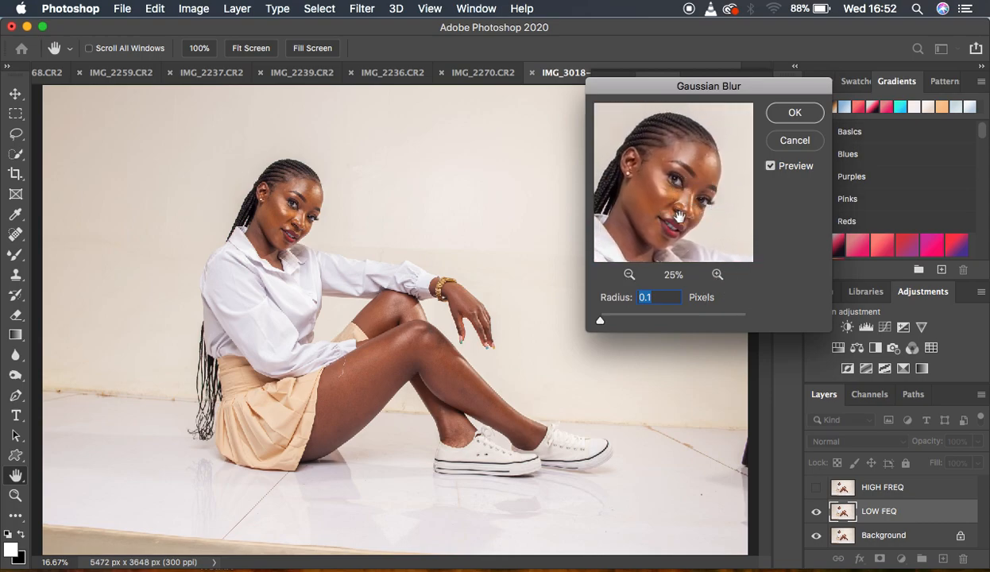
left_click(717, 275)
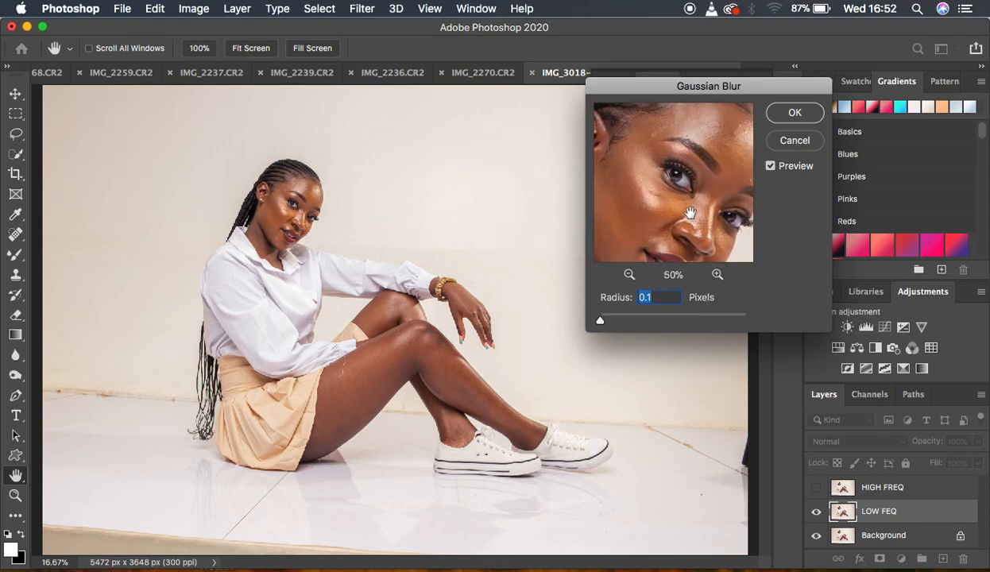
left_click_drag(600, 320, 611, 322)
left_click_drag(614, 323, 641, 326)
left_click_drag(674, 203, 647, 162)
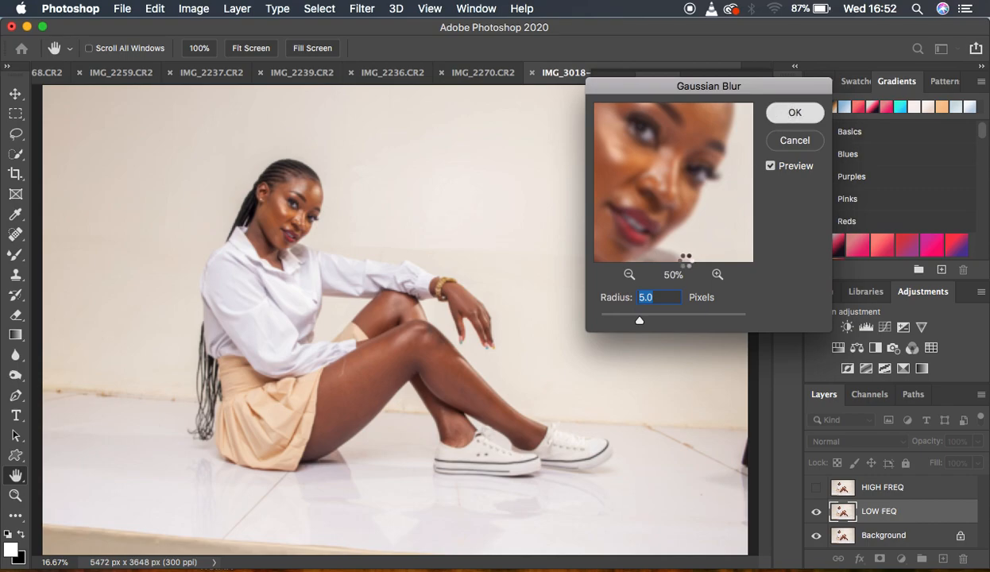
key("Return")
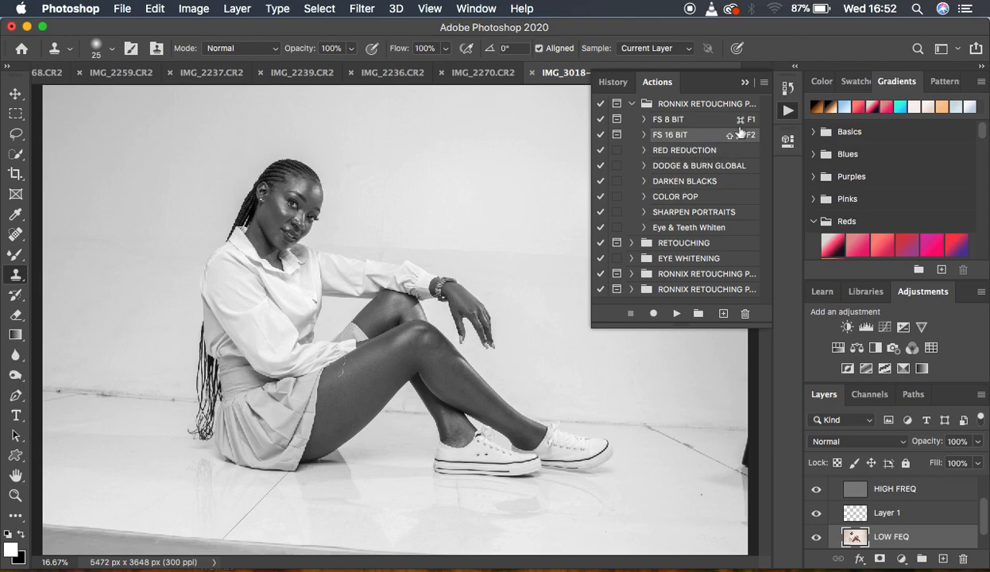
Choose the Mixer Brush tool and check its brush size, hardness and brush load options
left_click(745, 83)
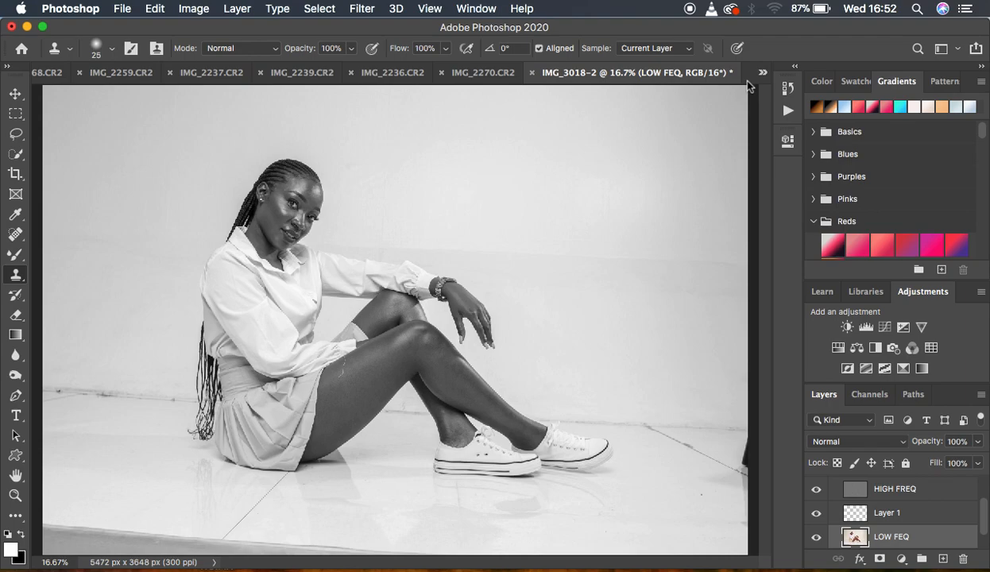
left_click(16, 255)
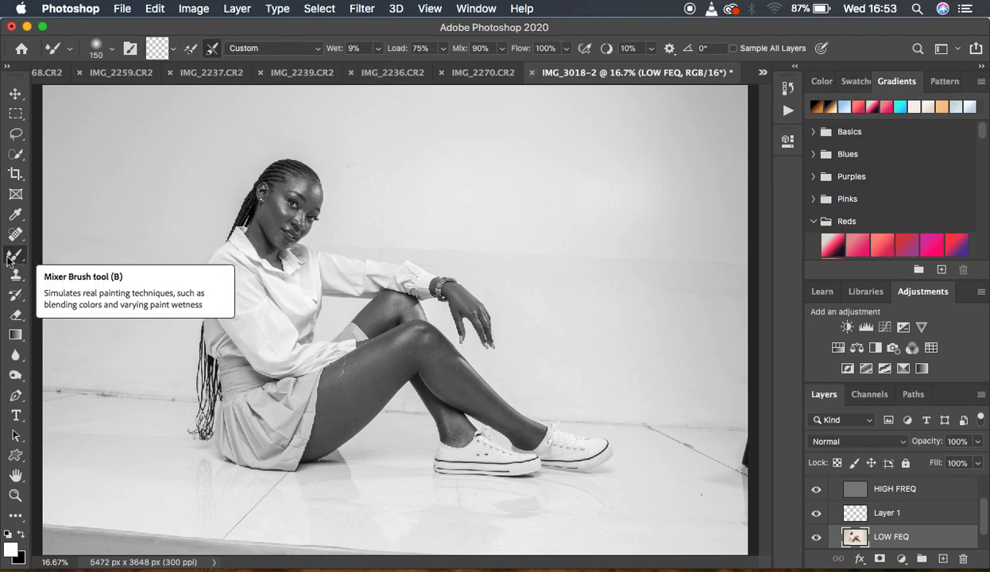
right_click(8, 259)
left_click(78, 295)
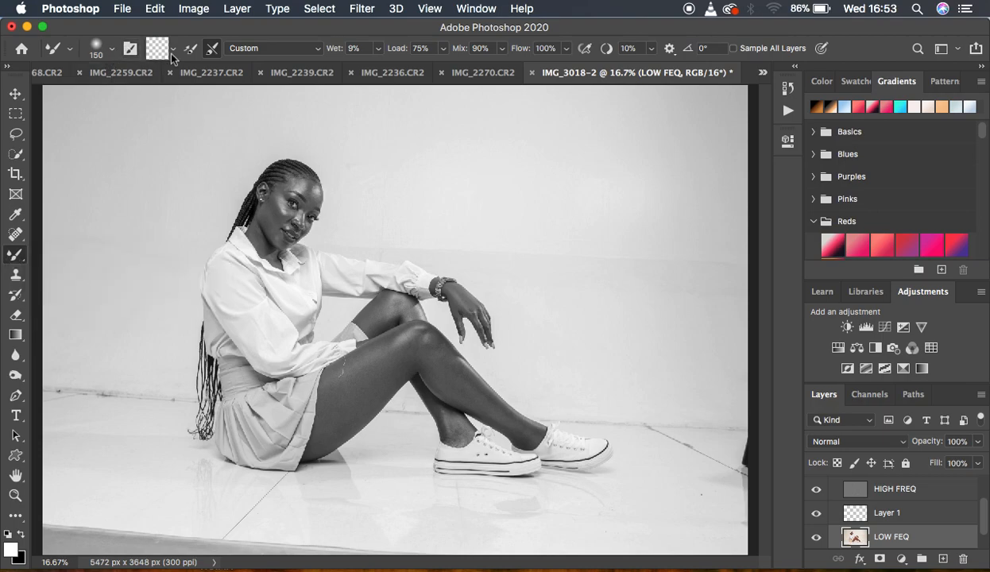
left_click(112, 49)
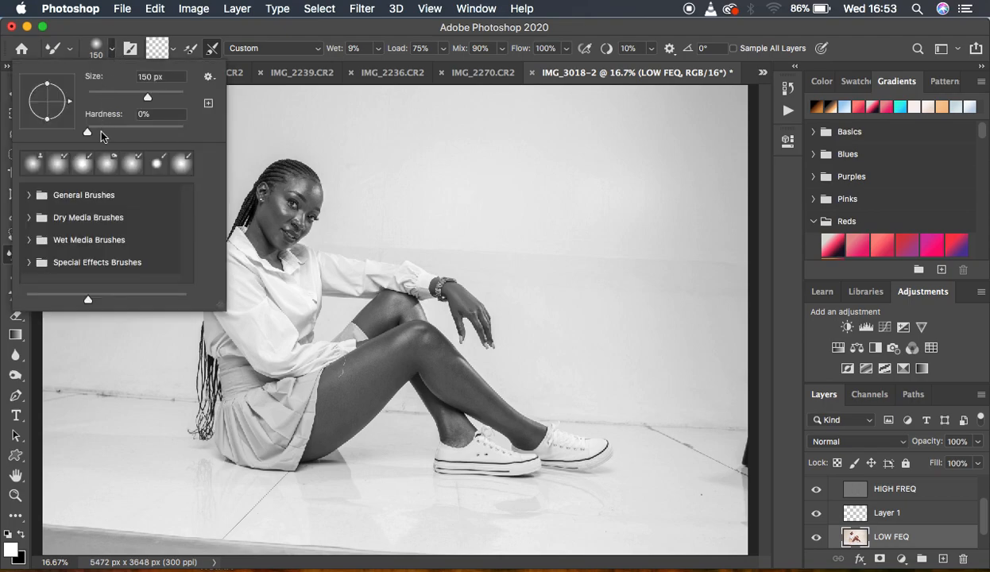
left_click(110, 49)
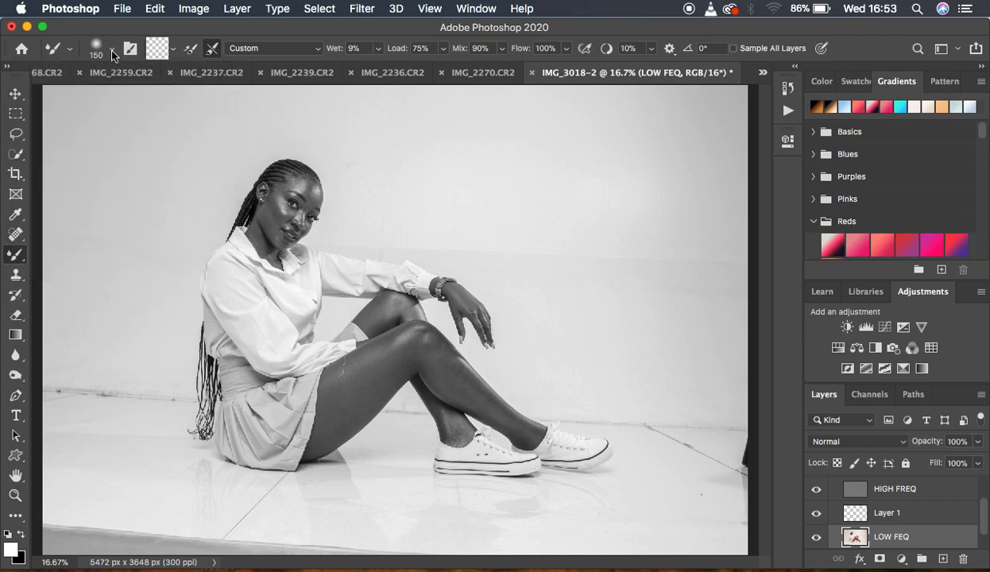
left_click(172, 53)
left_click(181, 76)
Enlarge the Mixer Brush to 200 px and blend the skin tones of the front thigh on the LOW FEQ layer
key("super+plus")
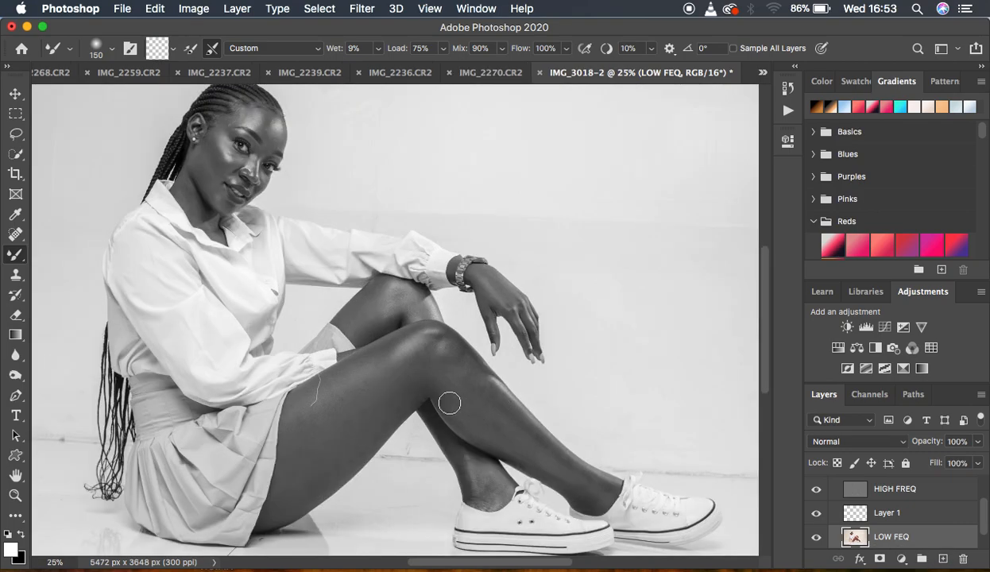
key("super+plus")
key("space")
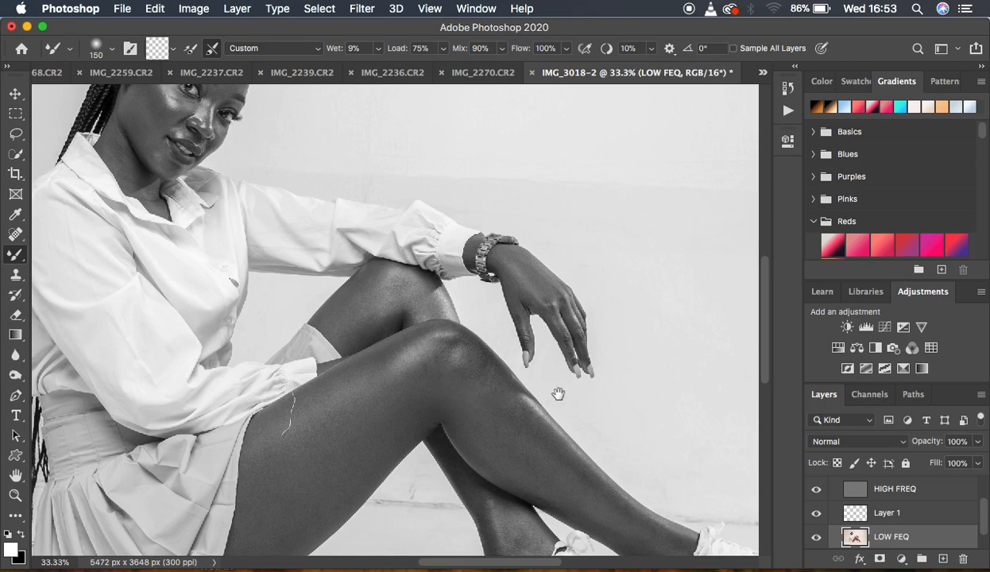
left_click_drag(559, 394, 559, 270)
key("bracketright")
key("bracketright")
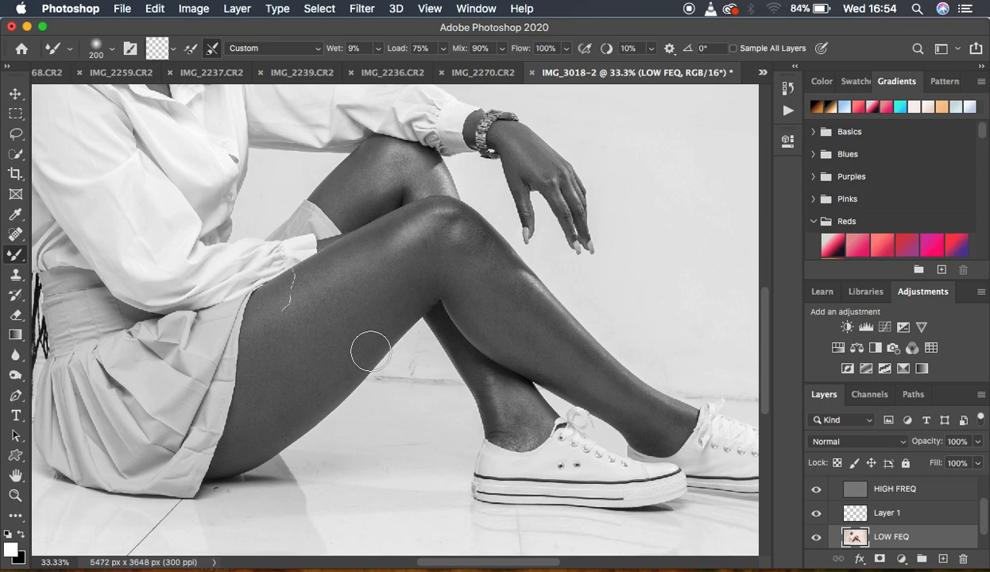
mouse_move(326, 310)
left_mouse_down()
mouse_move(266, 357)
mouse_move(269, 365)
mouse_move(338, 317)
mouse_move(281, 353)
mouse_move(324, 310)
left_mouse_up()
mouse_move(381, 272)
left_mouse_down()
mouse_move(383, 309)
mouse_move(396, 296)
mouse_move(374, 314)
left_mouse_up()
mouse_move(309, 377)
left_mouse_down()
mouse_move(287, 398)
mouse_move(296, 394)
mouse_move(281, 380)
mouse_move(260, 389)
mouse_move(250, 453)
mouse_move(368, 332)
mouse_move(338, 330)
mouse_move(387, 275)
mouse_move(374, 296)
mouse_move(437, 272)
mouse_move(409, 275)
left_mouse_up()
Reduce the Mixer Brush to 150 px and blend the skin along the upper thigh, knee and shin of the front leg
key("bracketleft")
key("bracketleft")
mouse_move(268, 325)
left_mouse_down()
mouse_move(350, 272)
mouse_move(303, 311)
mouse_move(364, 274)
mouse_move(294, 283)
mouse_move(414, 219)
left_mouse_up()
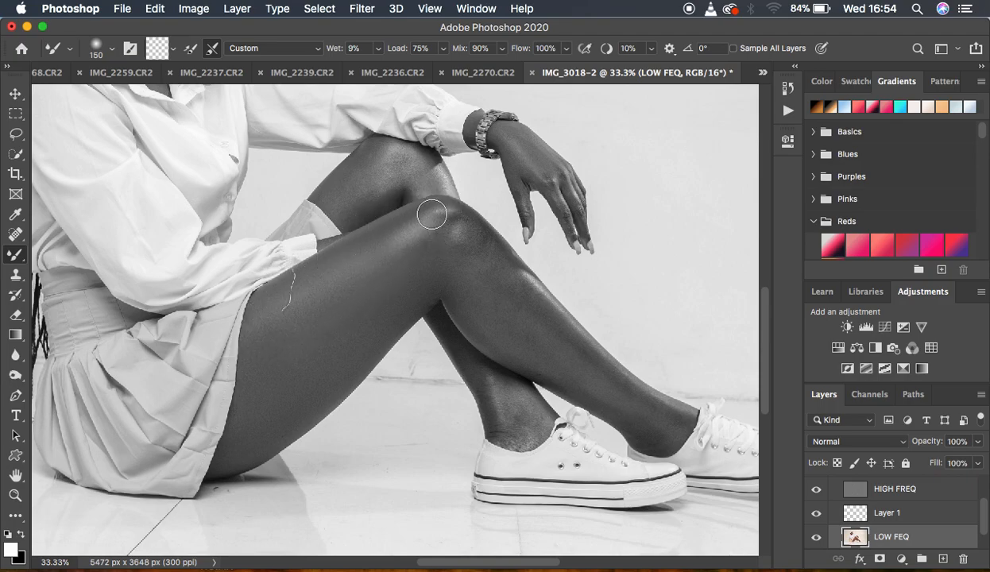
mouse_move(501, 284)
left_mouse_down()
mouse_move(491, 270)
mouse_move(597, 367)
mouse_move(674, 419)
left_mouse_up()
mouse_move(519, 329)
left_mouse_down()
mouse_move(620, 400)
mouse_move(475, 292)
mouse_move(489, 328)
mouse_move(481, 308)
mouse_move(544, 360)
mouse_move(636, 421)
left_mouse_up()
mouse_move(490, 249)
left_mouse_down()
mouse_move(504, 268)
mouse_move(456, 223)
mouse_move(487, 257)
mouse_move(419, 214)
mouse_move(471, 228)
mouse_move(488, 247)
left_mouse_up()
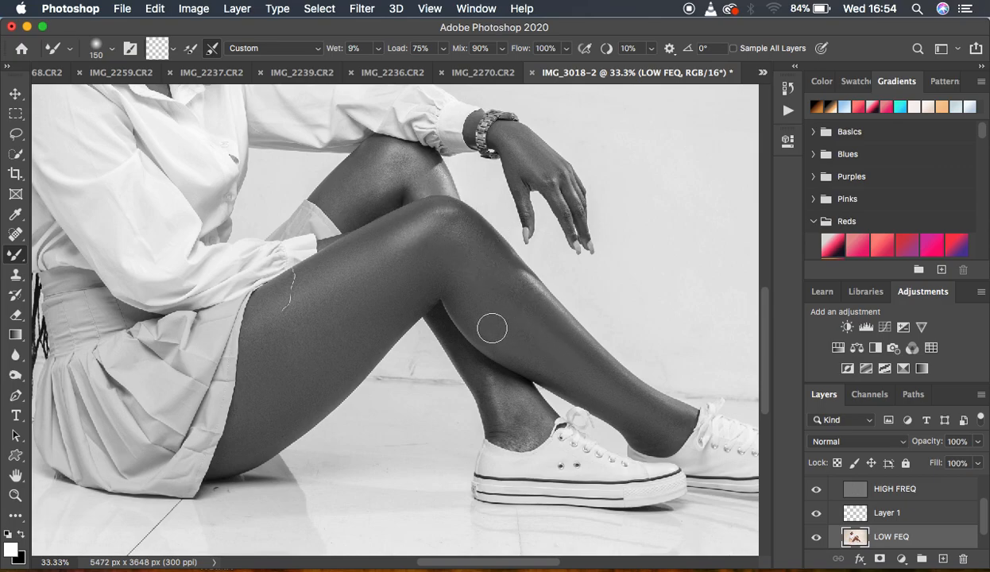
mouse_move(490, 325)
left_mouse_down()
mouse_move(451, 285)
mouse_move(482, 303)
mouse_move(445, 269)
mouse_move(444, 244)
mouse_move(398, 265)
left_mouse_up()
Hide the Black & White 1 layer and blend the front leg's shin, thigh and knee in colour
scroll(940, 509, "up", 2)
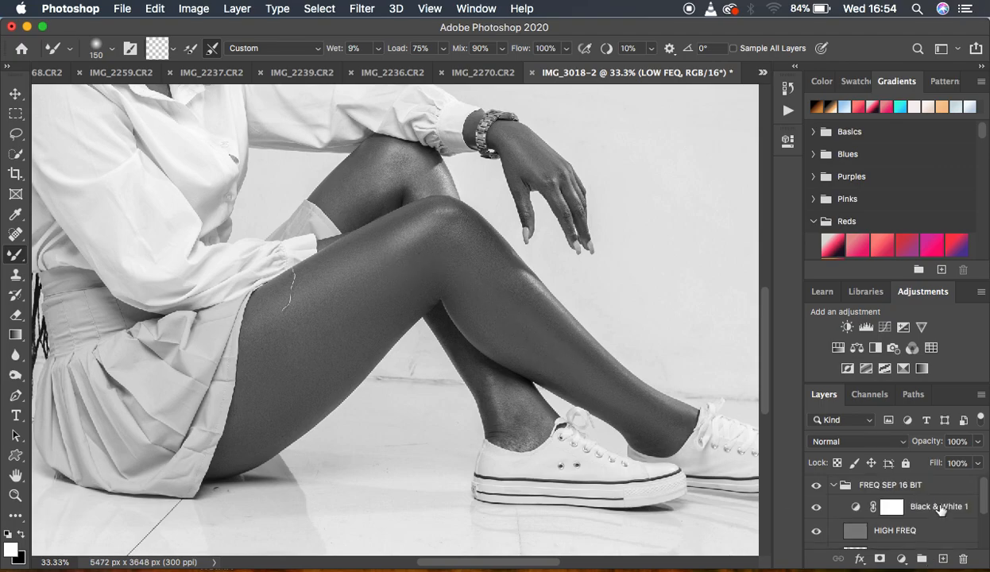
left_click(815, 507)
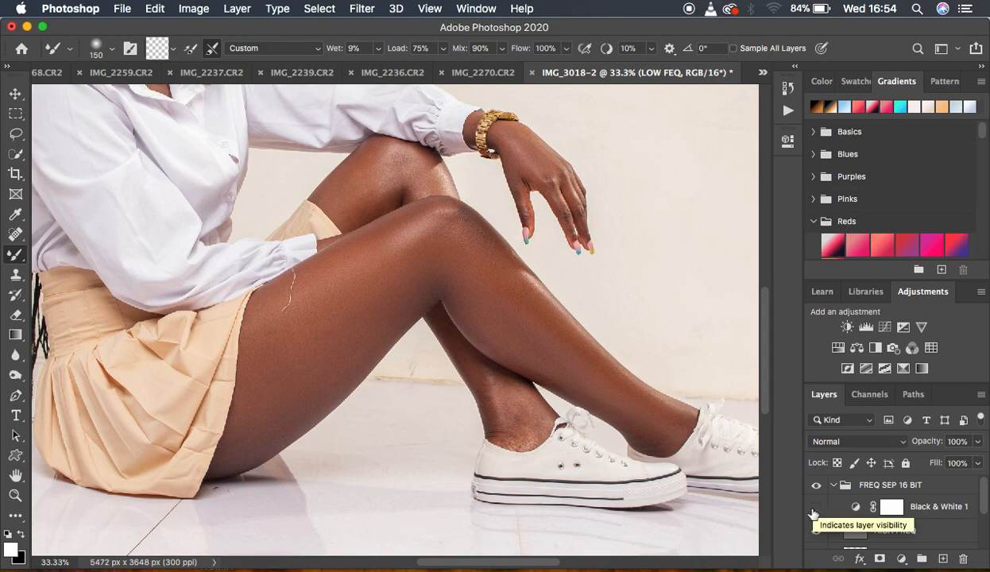
left_click_drag(568, 349, 667, 424)
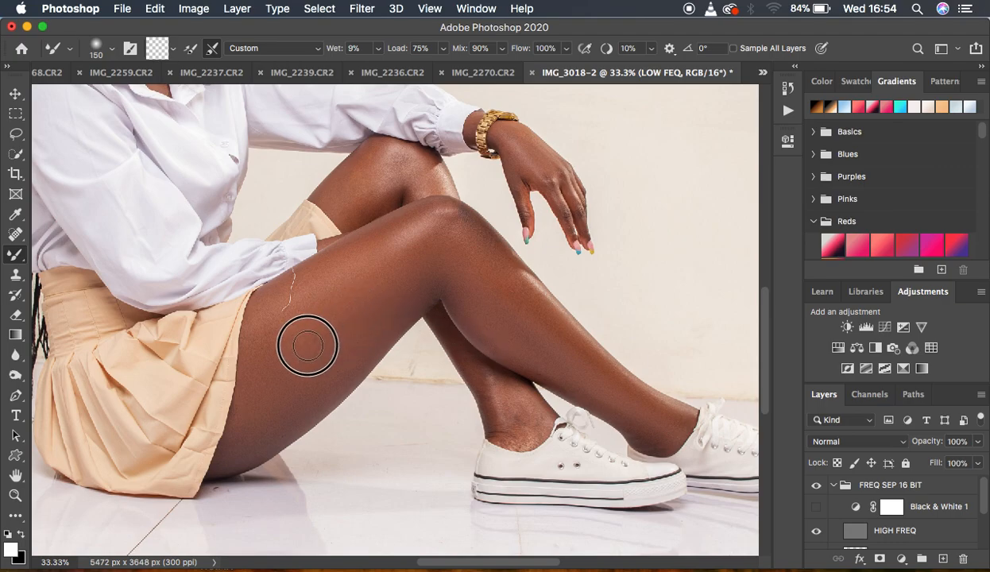
mouse_move(304, 363)
left_mouse_down()
mouse_move(272, 360)
mouse_move(249, 438)
mouse_move(303, 395)
left_mouse_up()
mouse_move(393, 238)
left_mouse_down()
mouse_move(442, 213)
mouse_move(489, 249)
mouse_move(462, 226)
mouse_move(469, 287)
mouse_move(502, 331)
mouse_move(511, 383)
left_mouse_up()
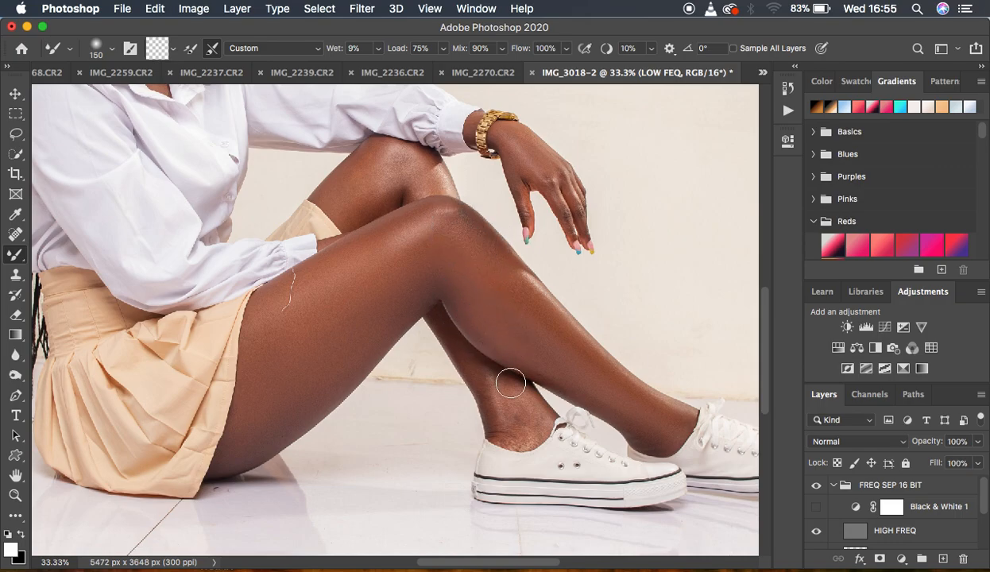
Blend the rear leg's lower calf and ankle with a smaller Mixer Brush, and its knee with a larger one
key("bracketleft")
key("bracketleft")
mouse_move(466, 356)
left_mouse_down()
mouse_move(499, 411)
mouse_move(482, 379)
mouse_move(489, 387)
mouse_move(503, 444)
mouse_move(518, 410)
mouse_move(528, 429)
mouse_move(505, 415)
mouse_move(437, 320)
mouse_move(541, 424)
mouse_move(518, 438)
left_mouse_up()
key("bracketright")
key("bracketright")
mouse_move(359, 187)
left_mouse_down()
mouse_move(374, 167)
mouse_move(346, 202)
mouse_move(357, 198)
mouse_move(350, 191)
mouse_move(363, 162)
mouse_move(378, 175)
mouse_move(395, 165)
mouse_move(418, 173)
mouse_move(427, 185)
mouse_move(350, 209)
mouse_move(367, 166)
mouse_move(351, 175)
mouse_move(417, 163)
left_mouse_up()
Reduce the Mixer Brush to 90 px and blend the skin on the back of the hand beside the bracelet
key("bracketleft")
key("bracketleft")
key("bracketleft")
mouse_move(507, 143)
left_mouse_down()
mouse_move(537, 162)
mouse_move(527, 144)
mouse_move(559, 175)
mouse_move(508, 127)
mouse_move(557, 176)
mouse_move(579, 217)
mouse_move(514, 157)
mouse_move(521, 193)
mouse_move(500, 137)
left_mouse_up()
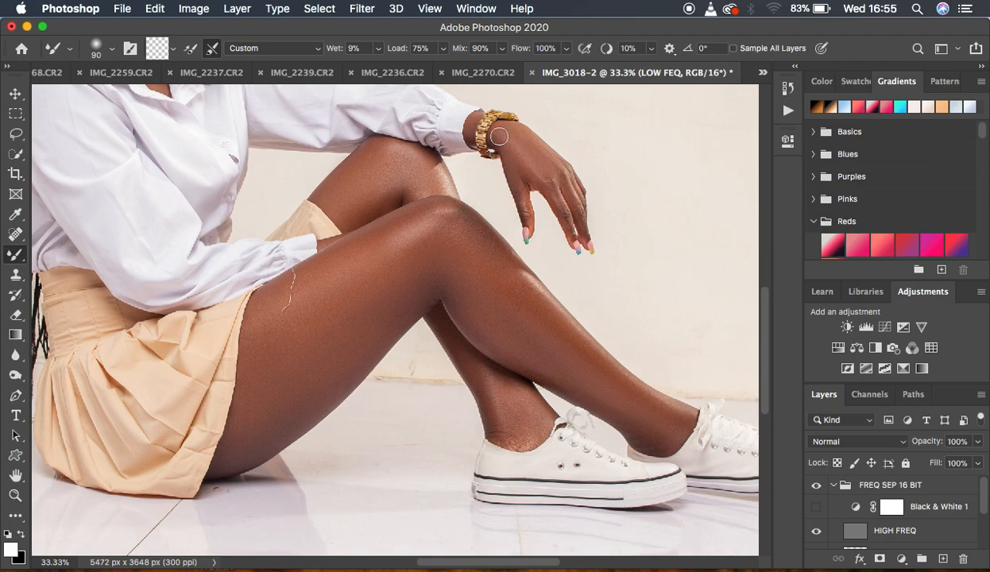
Show the Black & White 1 layer and blend the woman's cheek and jaw up to the forehead, reducing the Mixer Brush to 70 px
scroll(341, 162, "up", 10)
scroll(341, 162, "left", 8)
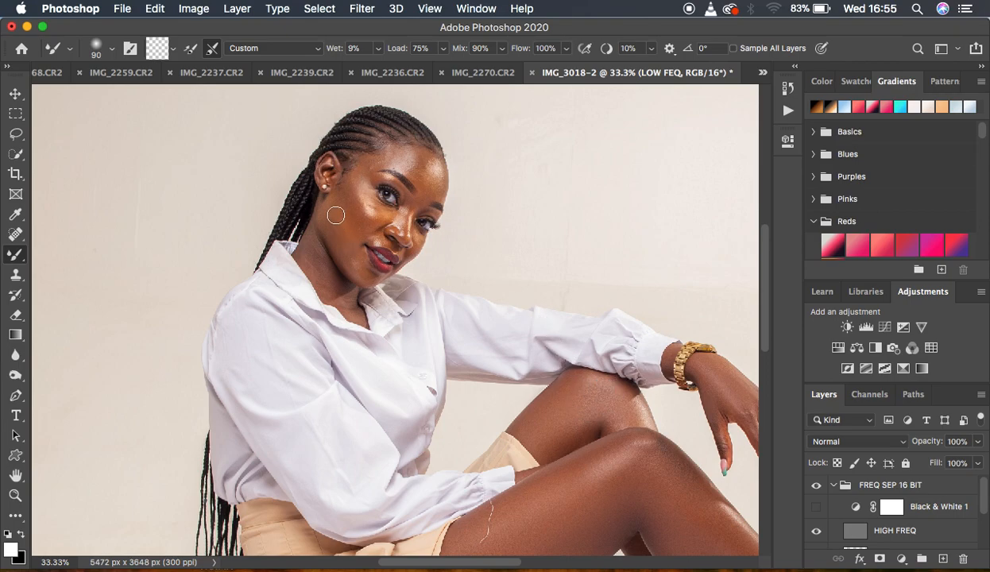
key("super+equal")
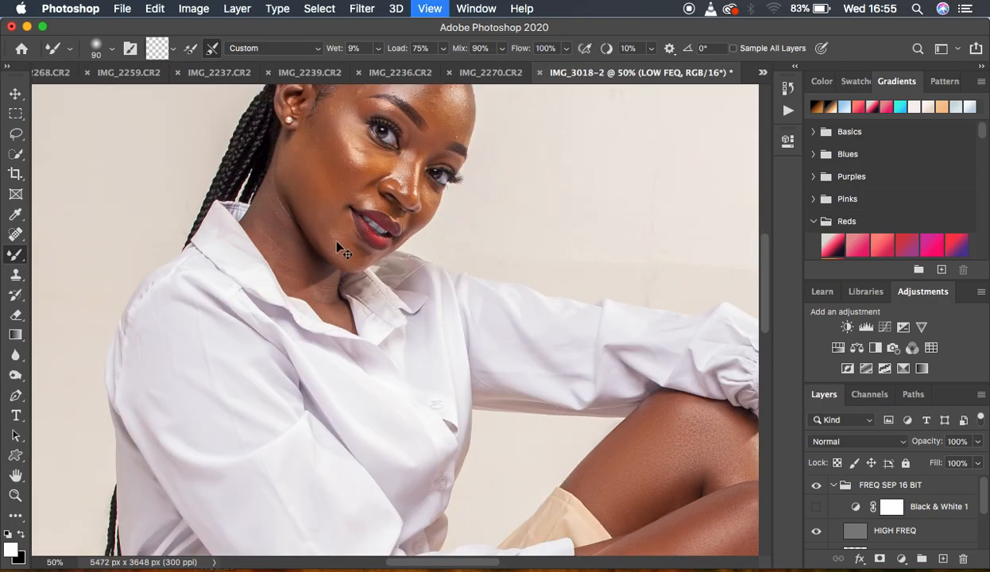
key("super+equal")
left_click_drag(548, 252, 602, 407)
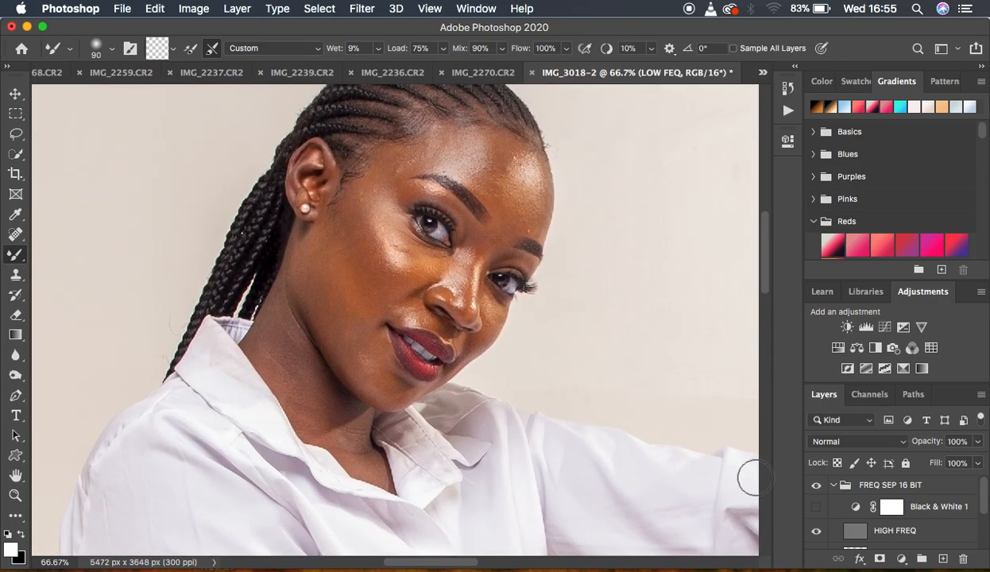
left_click(816, 506)
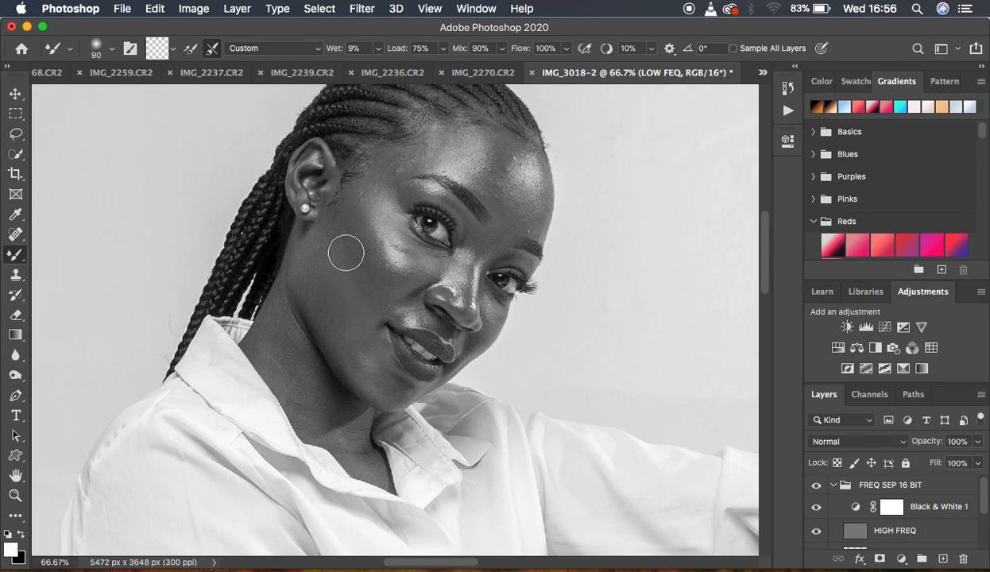
mouse_move(357, 246)
left_mouse_down()
mouse_move(377, 291)
mouse_move(351, 228)
mouse_move(364, 244)
mouse_move(363, 280)
mouse_move(355, 227)
mouse_move(337, 234)
mouse_move(348, 261)
left_mouse_up()
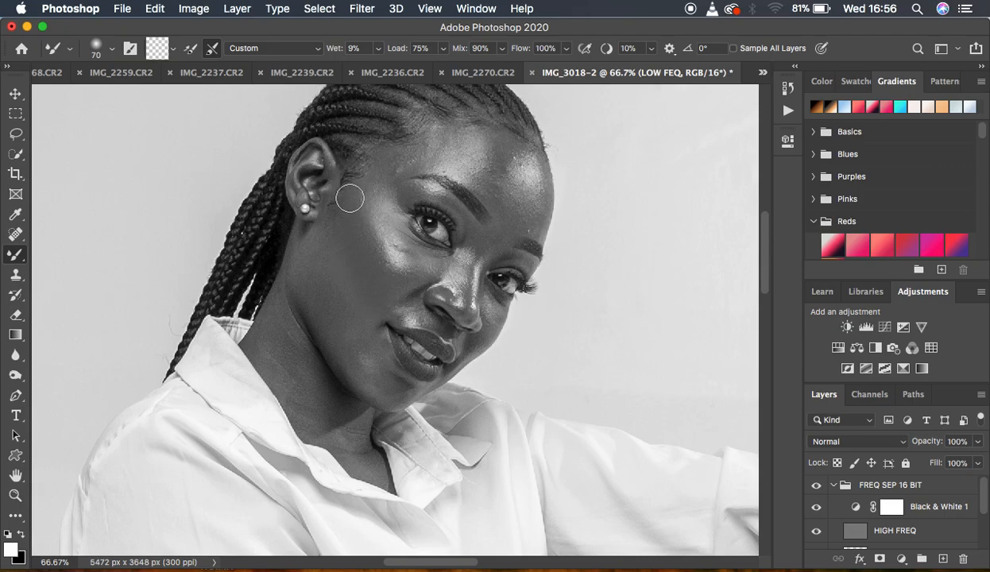
mouse_move(356, 217)
left_mouse_down()
mouse_move(365, 207)
mouse_move(368, 256)
mouse_move(338, 239)
mouse_move(318, 252)
mouse_move(379, 383)
mouse_move(367, 361)
left_mouse_up()
mouse_move(357, 294)
left_mouse_down()
mouse_move(341, 246)
mouse_move(326, 250)
mouse_move(364, 185)
mouse_move(372, 180)
mouse_move(368, 197)
mouse_move(391, 170)
mouse_move(494, 151)
mouse_move(501, 175)
mouse_move(506, 158)
mouse_move(509, 188)
mouse_move(534, 202)
mouse_move(534, 171)
mouse_move(530, 204)
mouse_move(528, 191)
mouse_move(485, 175)
mouse_move(480, 149)
left_mouse_up()
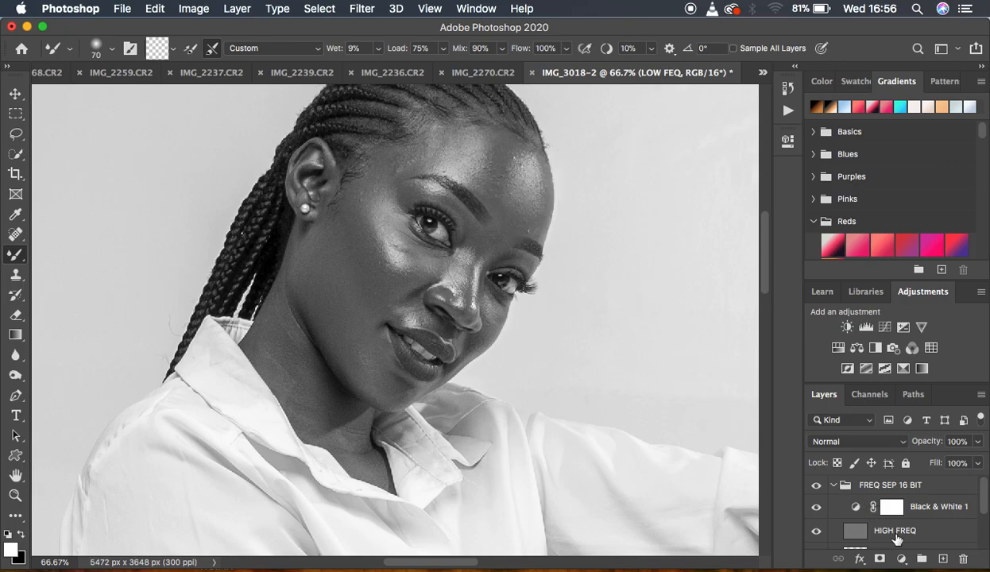
Blend the forehead, temple, under-eye cheek and nose area, reducing the Mixer Brush to 45 px for the finer parts
mouse_move(402, 135)
left_mouse_down()
mouse_move(423, 151)
mouse_move(450, 143)
mouse_move(413, 153)
mouse_move(446, 153)
mouse_move(437, 151)
mouse_move(475, 173)
mouse_move(499, 144)
mouse_move(507, 167)
mouse_move(521, 158)
mouse_move(531, 192)
mouse_move(531, 163)
mouse_move(531, 190)
mouse_move(514, 150)
mouse_move(511, 193)
mouse_move(519, 150)
mouse_move(529, 176)
left_mouse_up()
mouse_move(512, 218)
left_mouse_down()
mouse_move(495, 245)
mouse_move(503, 229)
left_mouse_up()
mouse_move(480, 168)
left_mouse_down()
mouse_move(486, 146)
mouse_move(486, 176)
mouse_move(481, 163)
mouse_move(431, 144)
mouse_move(389, 156)
mouse_move(368, 206)
left_mouse_up()
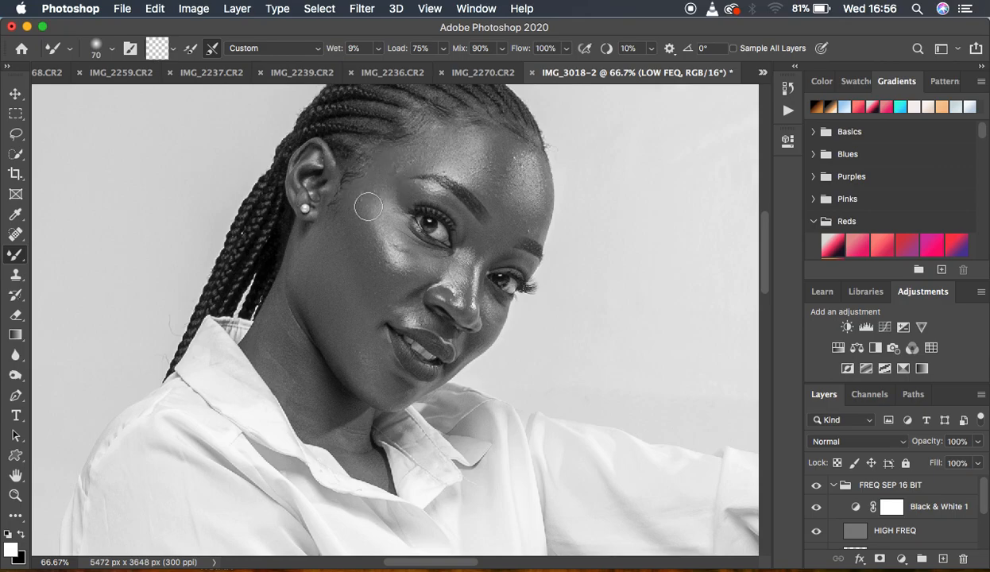
mouse_move(420, 256)
left_mouse_down()
mouse_move(405, 236)
mouse_move(409, 259)
mouse_move(406, 237)
mouse_move(419, 265)
mouse_move(406, 245)
mouse_move(428, 269)
mouse_move(409, 244)
mouse_move(439, 263)
mouse_move(418, 260)
mouse_move(389, 231)
mouse_move(399, 259)
mouse_move(378, 219)
left_mouse_up()
mouse_move(463, 266)
left_mouse_down()
mouse_move(466, 302)
mouse_move(476, 255)
mouse_move(469, 281)
mouse_move(465, 263)
mouse_move(403, 313)
mouse_move(416, 312)
mouse_move(404, 317)
mouse_move(409, 287)
left_mouse_up()
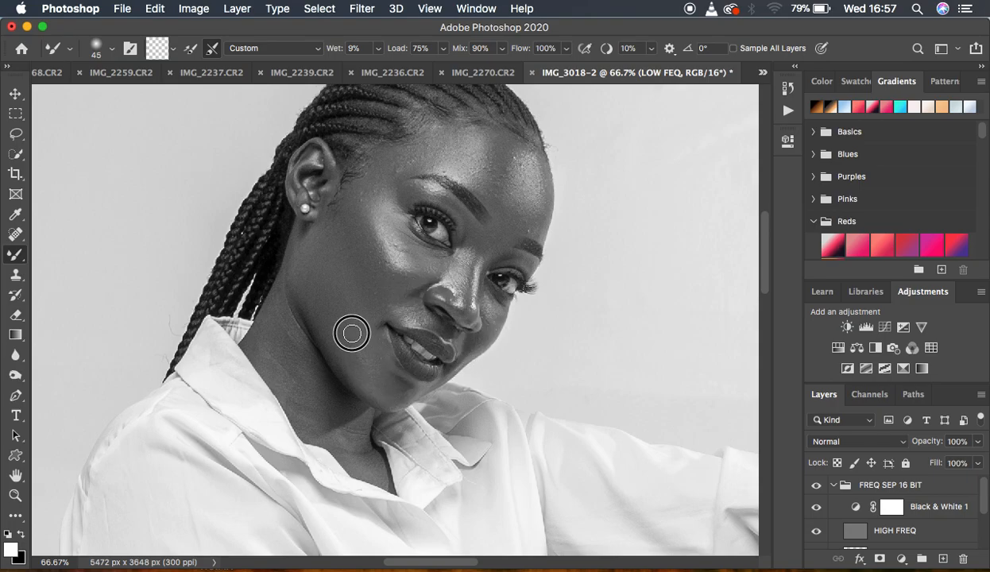
Hide the Black & White 1 layer and blend the neck, temple and forehead with the Mixer Brush enlarged to 90 px
left_click(816, 507)
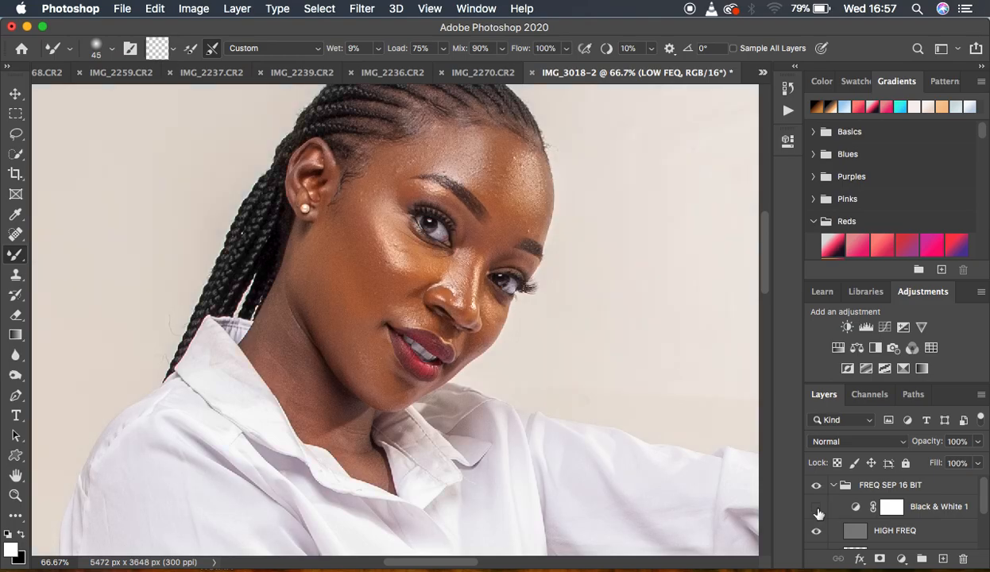
scroll(901, 521, "down", 4)
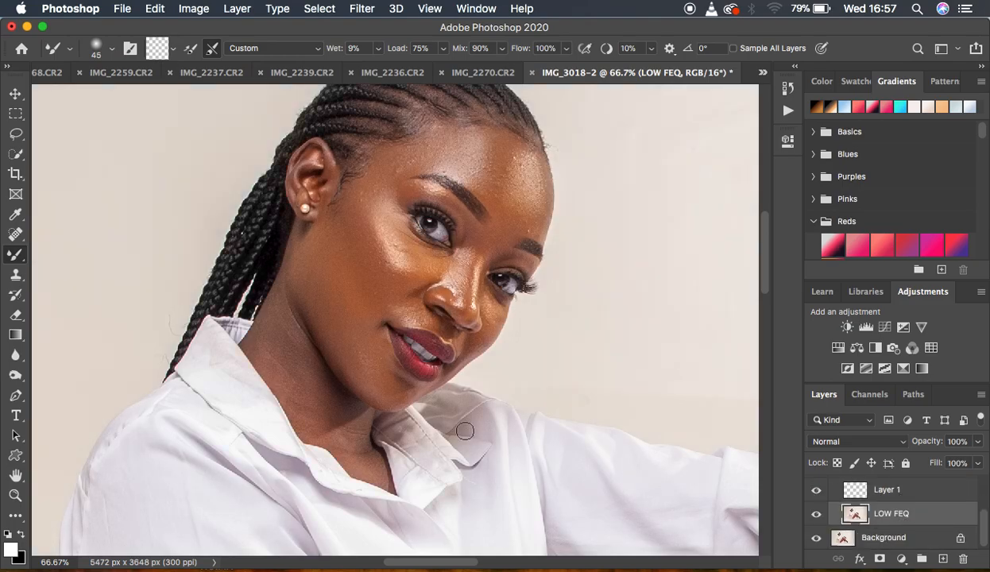
key("bracketright")
key("bracketright")
key("bracketright")
key("bracketright")
mouse_move(302, 344)
left_mouse_down()
mouse_move(284, 383)
mouse_move(291, 348)
mouse_move(314, 381)
mouse_move(289, 370)
mouse_move(285, 338)
mouse_move(325, 421)
mouse_move(349, 438)
left_mouse_up()
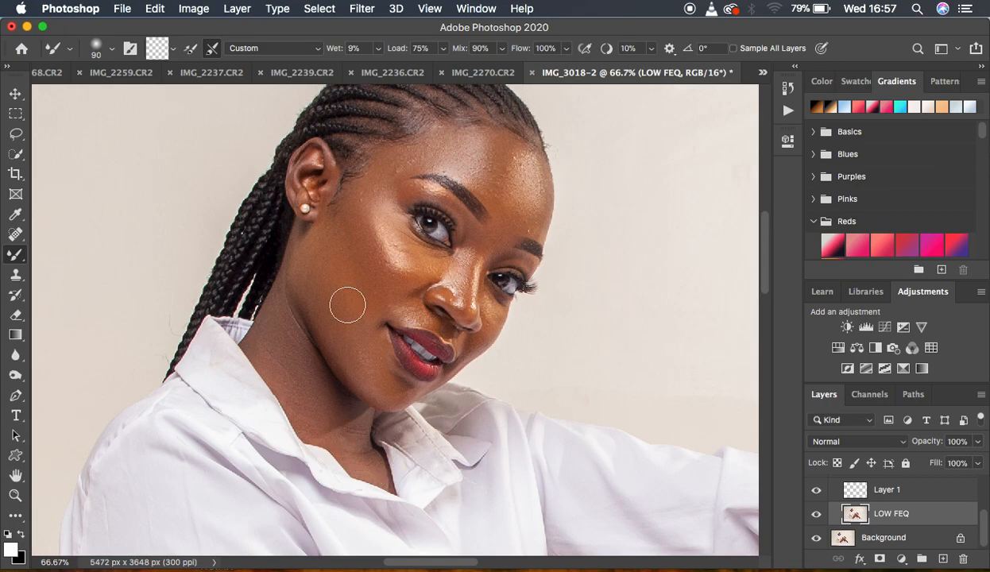
left_click_drag(367, 203, 389, 181)
mouse_move(488, 170)
left_mouse_down()
mouse_move(519, 198)
mouse_move(513, 155)
mouse_move(506, 174)
left_mouse_up()
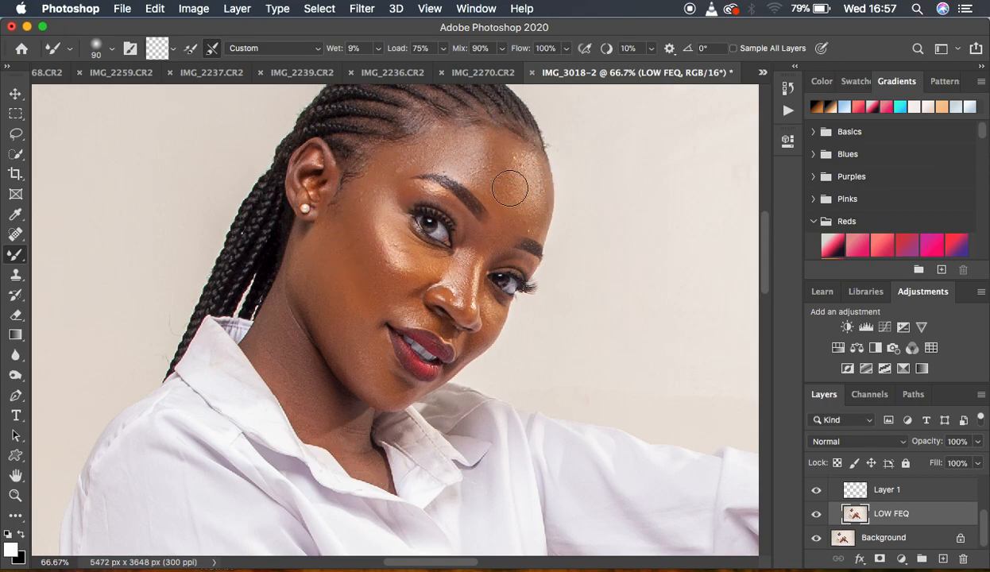
Blend the skin under the eye and on the upper cheek of the LOW FEQ layer with the 90 px Mixer Brush
left_click_drag(431, 268, 419, 258)
left_click_drag(365, 221, 333, 252)
key("super+minus")
key("super+minus")
key("super+minus")
key("super+minus")
key("super+minus")
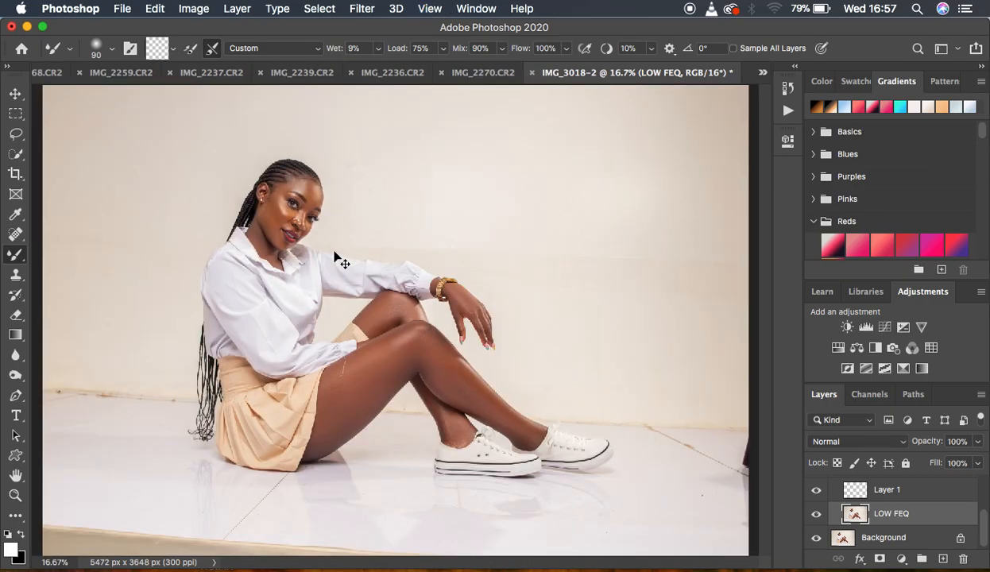
Toggle the visibility of the FREQ SEP 16 BIT group to compare the portrait before and after the skin blending
key("super+plus")
scroll(923, 506, "up", 5)
left_click(818, 487)
left_click(818, 488)
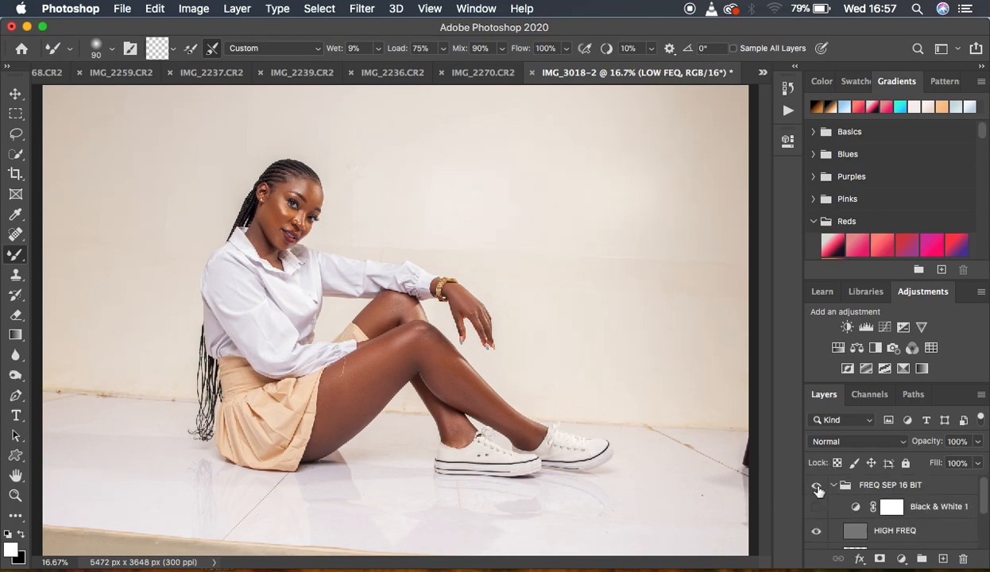
left_click(818, 487)
Lasso the woman's lower cheek with a 22 px feather, soften it with a Gaussian Blur radius above 5 pixels, and deselect
left_click(19, 136)
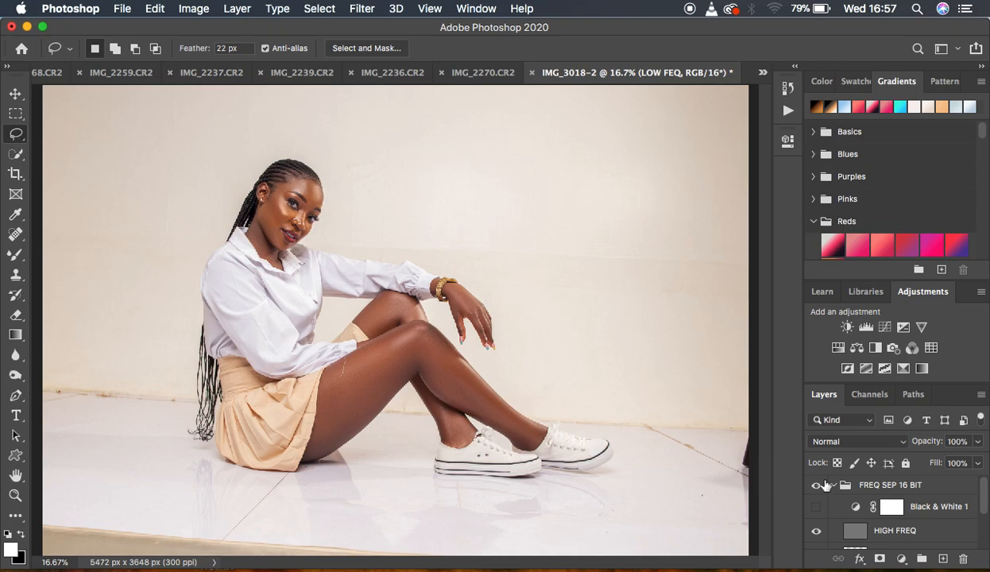
scroll(934, 520, "down", 3)
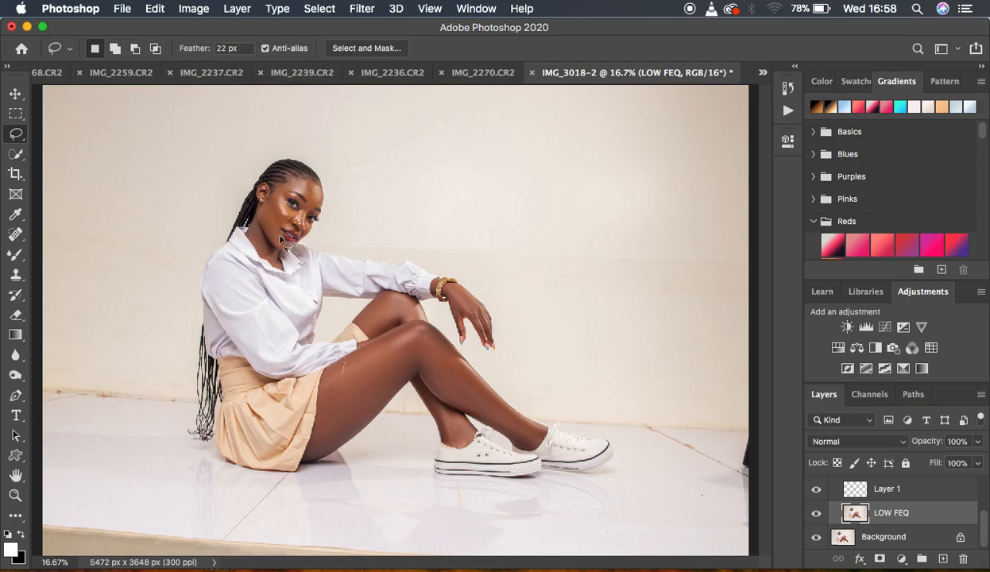
key("super+equal")
key("super+equal")
key("super+equal")
scroll(280, 238, "up", 5)
scroll(280, 238, "left", 5)
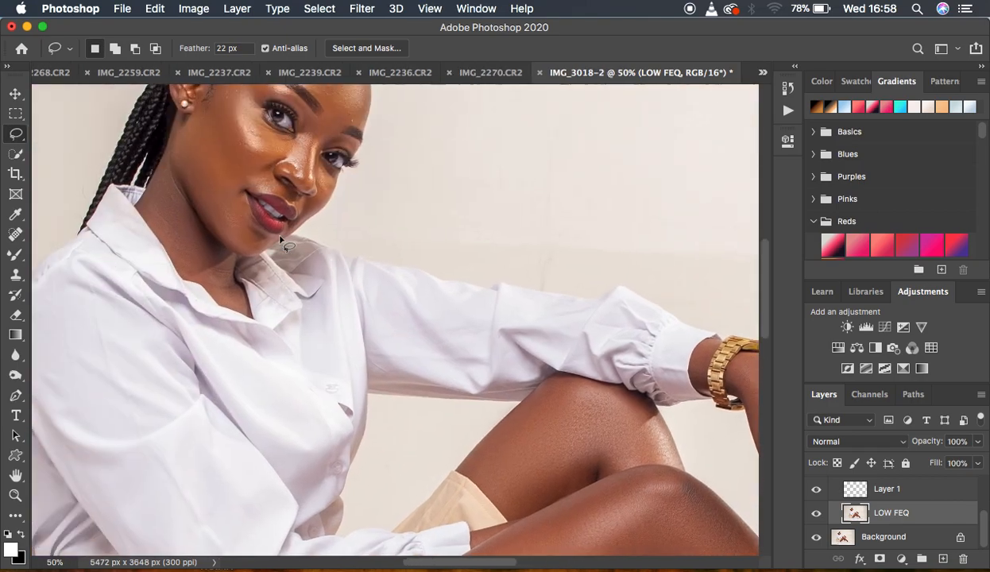
mouse_move(263, 171)
left_mouse_down()
mouse_move(290, 248)
mouse_move(270, 286)
mouse_move(250, 277)
mouse_move(227, 229)
mouse_move(258, 174)
left_mouse_up()
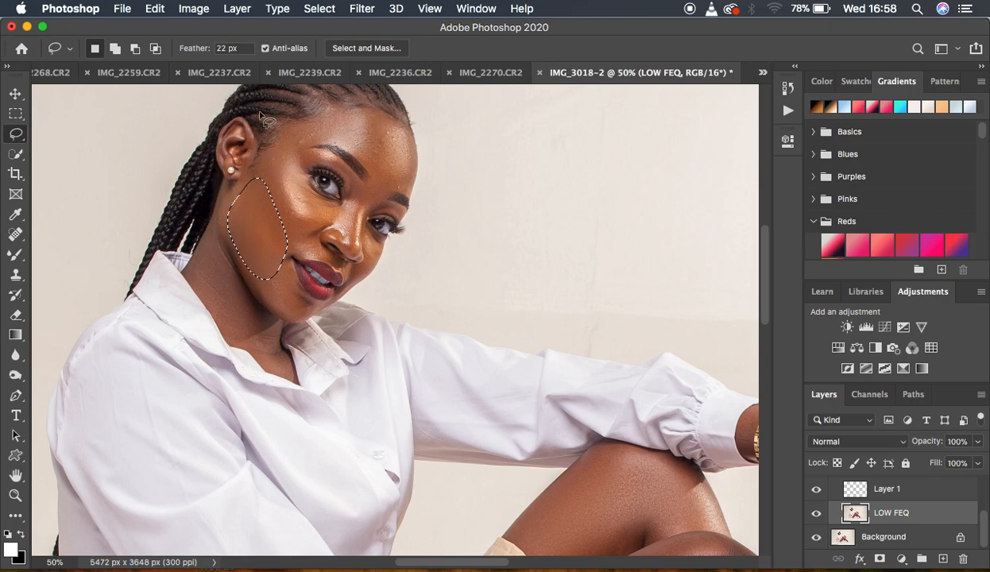
left_click(363, 10)
mouse_move(427, 196)
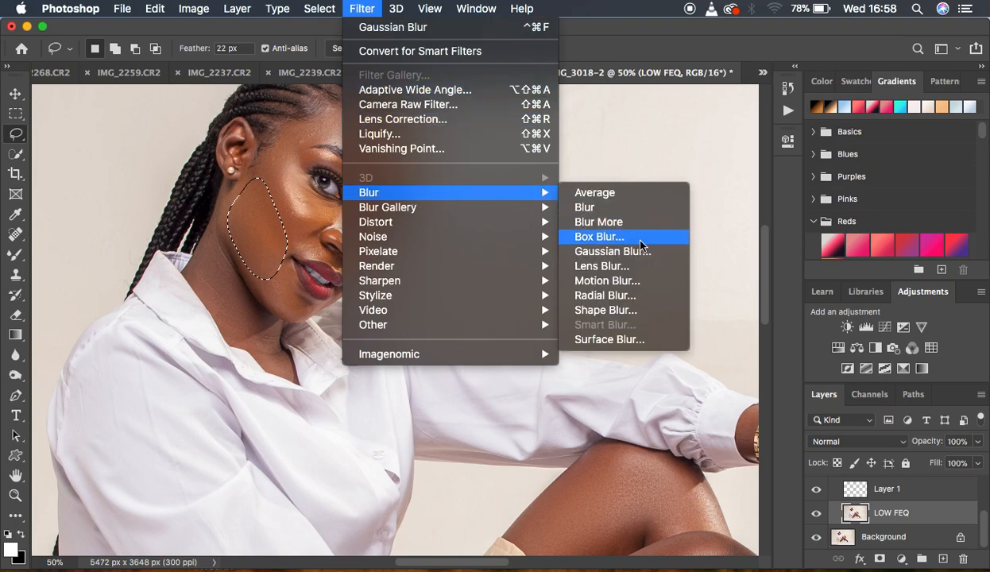
left_click(608, 251)
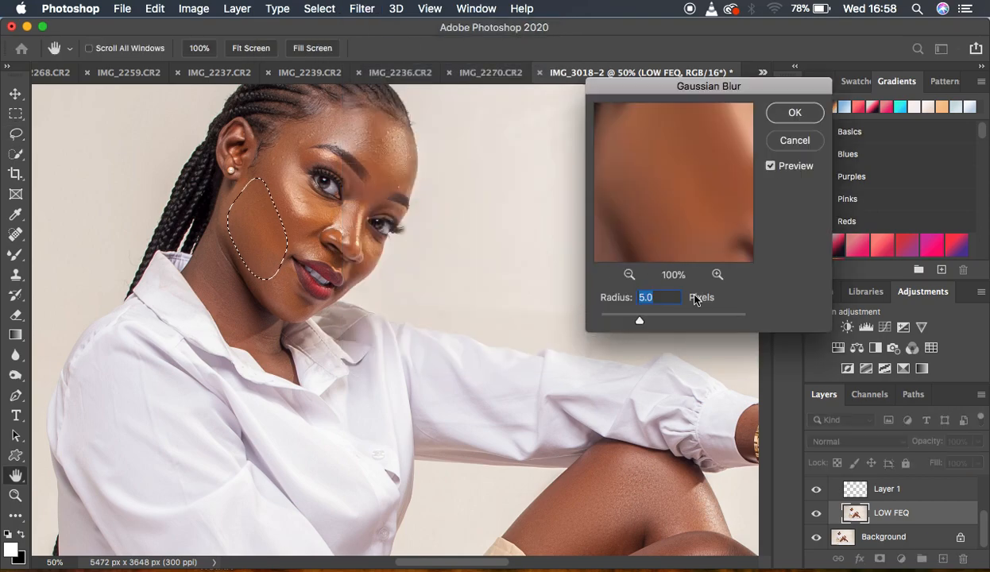
left_click_drag(641, 325, 662, 324)
left_click(795, 113)
key("ctrl+d")
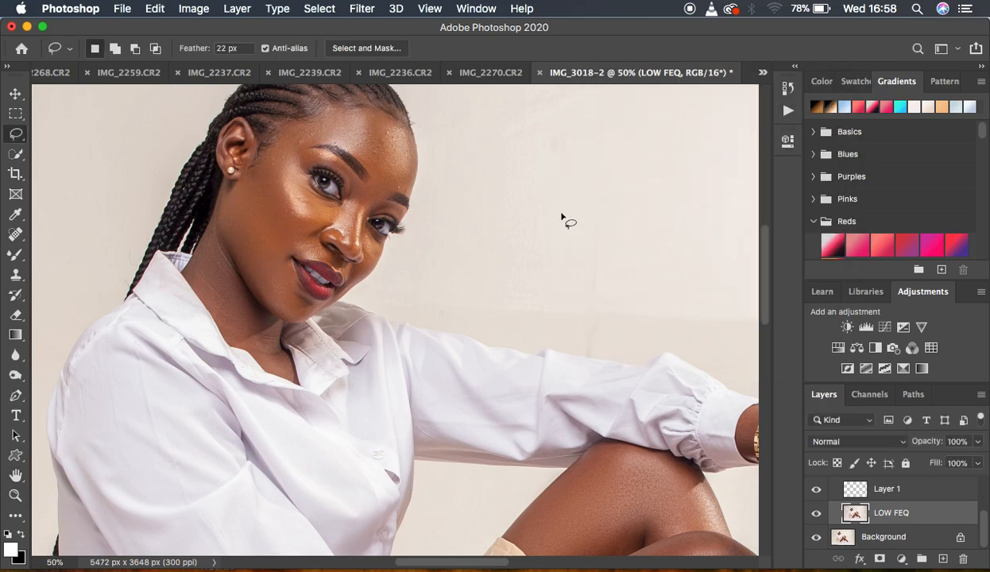
Lasso the area between the temple and upper cheek, reapply the last Gaussian Blur to it, and deselect
mouse_move(272, 147)
left_mouse_down()
mouse_move(263, 164)
mouse_move(281, 221)
mouse_move(317, 226)
mouse_move(280, 191)
left_mouse_up()
right_click(280, 190)
left_click(336, 397)
key("ctrl+d")
Lasso the forehead above the eyebrows and reapply the last Gaussian Blur to it
mouse_move(325, 115)
left_mouse_down()
mouse_move(287, 138)
mouse_move(312, 145)
left_mouse_up()
mouse_move(326, 144)
left_mouse_down()
mouse_move(343, 143)
mouse_move(369, 165)
mouse_move(379, 195)
mouse_move(396, 194)
mouse_move(413, 161)
mouse_move(394, 119)
mouse_move(358, 104)
mouse_move(301, 129)
left_mouse_up()
right_click(370, 137)
left_click(439, 354)
Fade the forehead's Gaussian Blur at 100% opacity in Normal mode and clear the selection
right_click(389, 161)
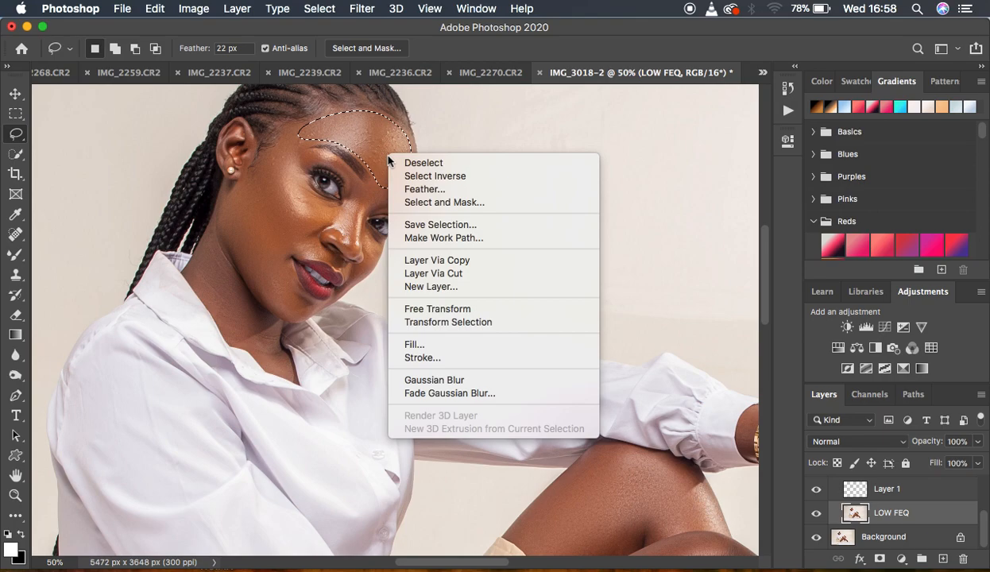
left_click(446, 391)
mouse_move(541, 181)
left_mouse_down()
mouse_move(513, 178)
mouse_move(577, 180)
left_mouse_up()
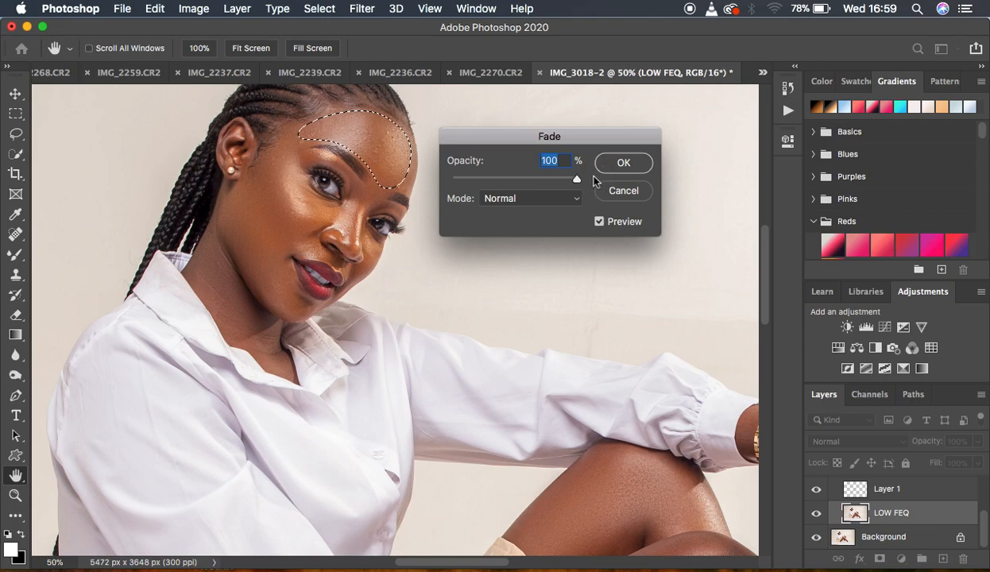
left_click(624, 162)
left_click(569, 208)
Lasso the small highlight area under the eye, reapply the last Gaussian Blur to it, and deselect
mouse_move(296, 185)
left_mouse_down()
mouse_move(325, 226)
mouse_move(345, 215)
mouse_move(300, 185)
mouse_move(317, 205)
left_mouse_up()
right_click(318, 205)
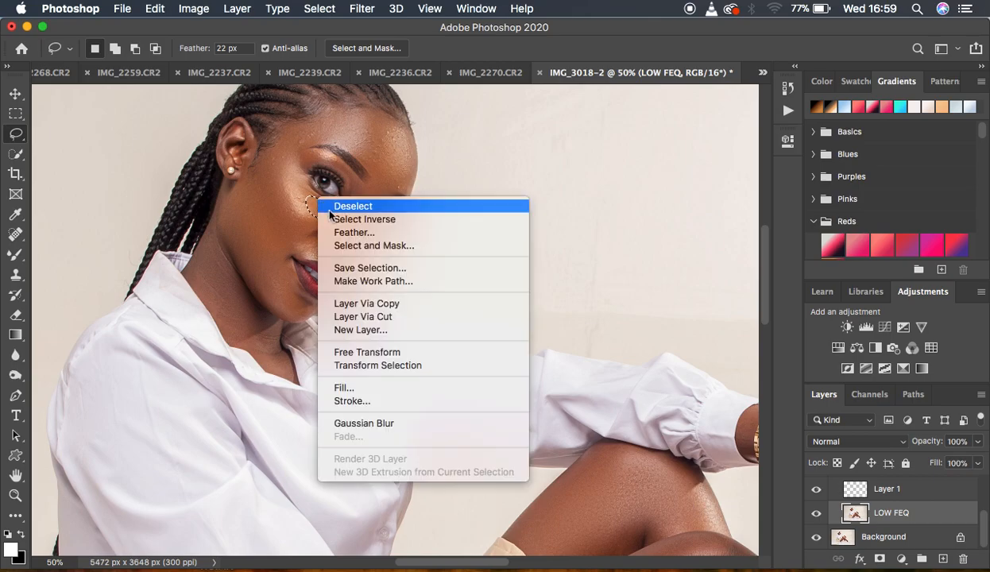
left_click(402, 422)
key("super+d")
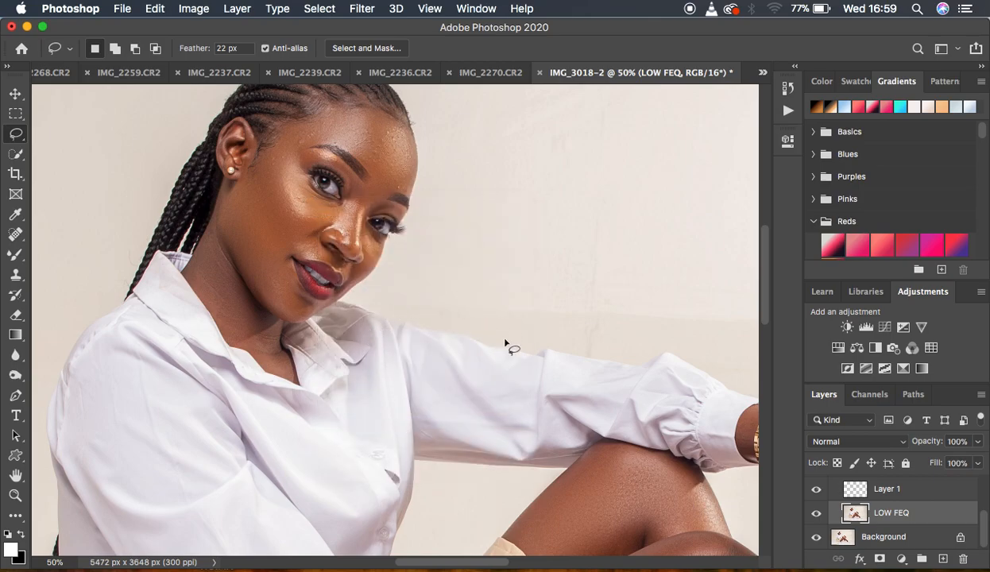
View the whole photo and toggle the FREQ SEP 16 BIT group to compare the blurred skin with the original
key("super+minus")
key("super+minus")
key("super+minus")
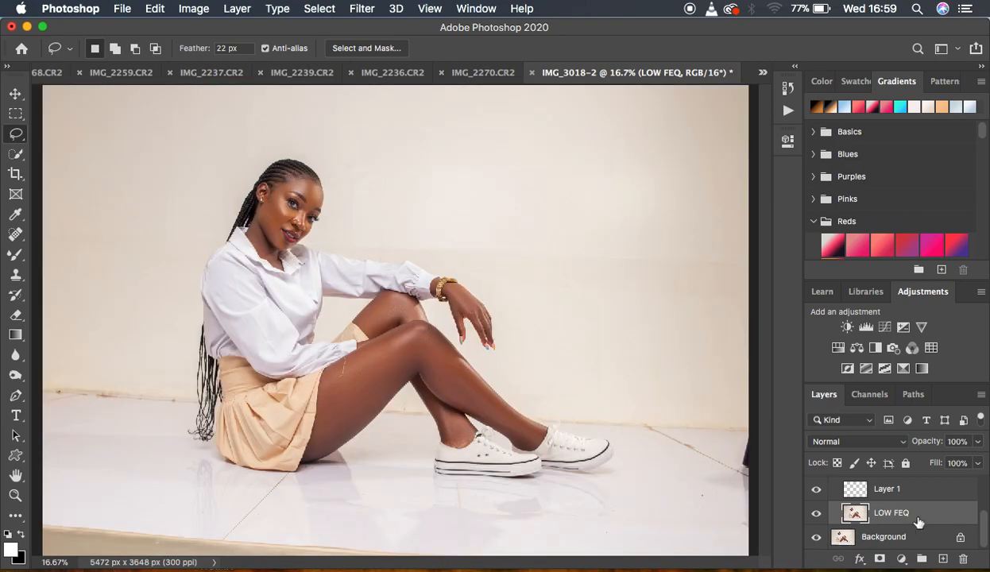
scroll(940, 526, "up", 5)
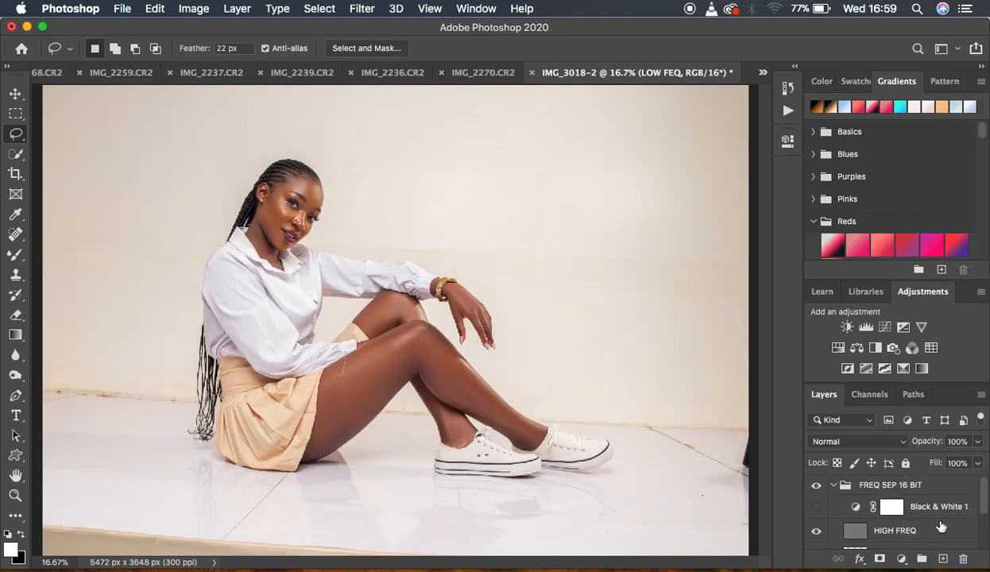
left_click(816, 488)
left_click(817, 488)
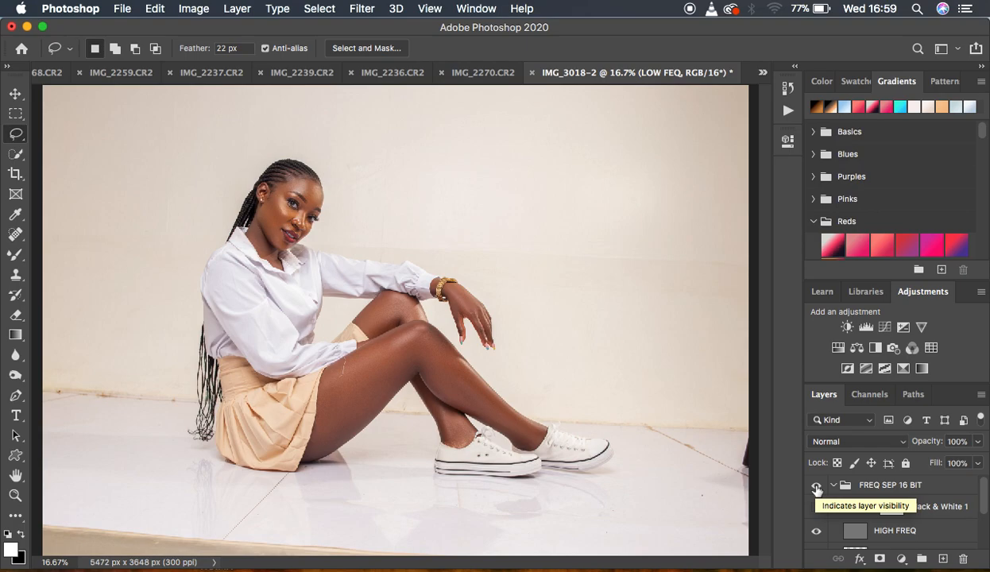
On the HIGH FREQ layer, clone clean skin texture over the temple and forehead with a 25 px Clone Stamp sampling Current Layer
left_click(866, 536)
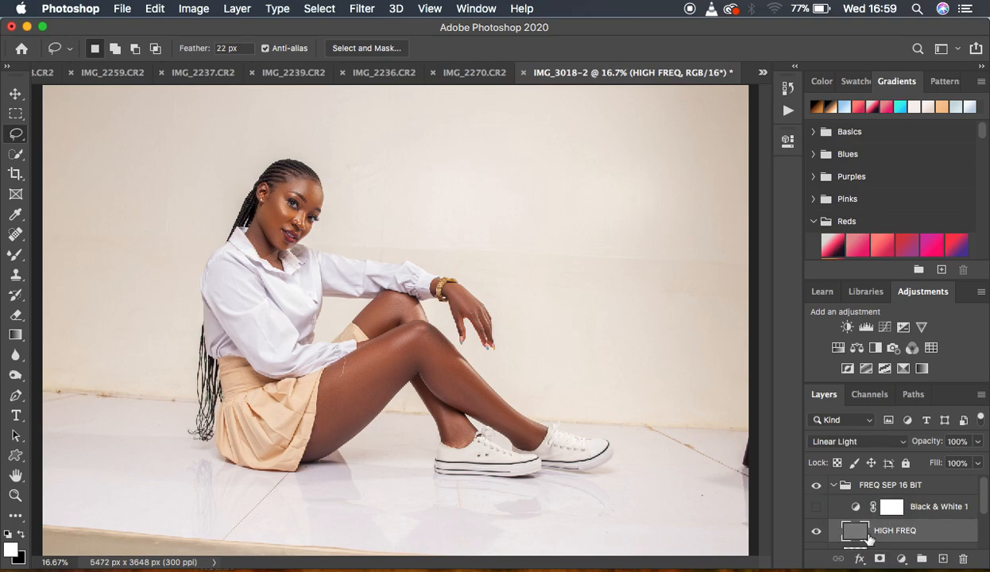
left_click(16, 274)
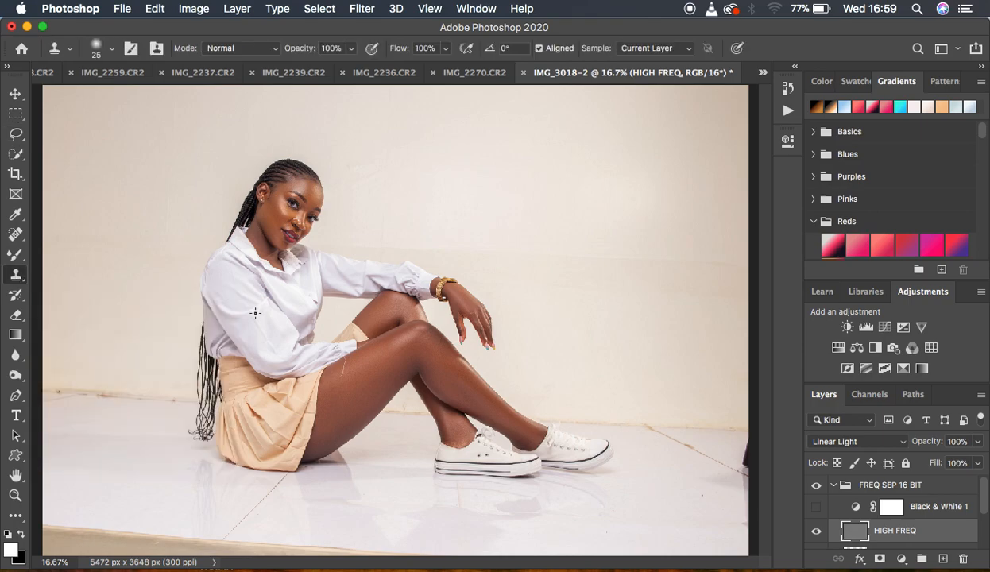
scroll(256, 316, "up", 5)
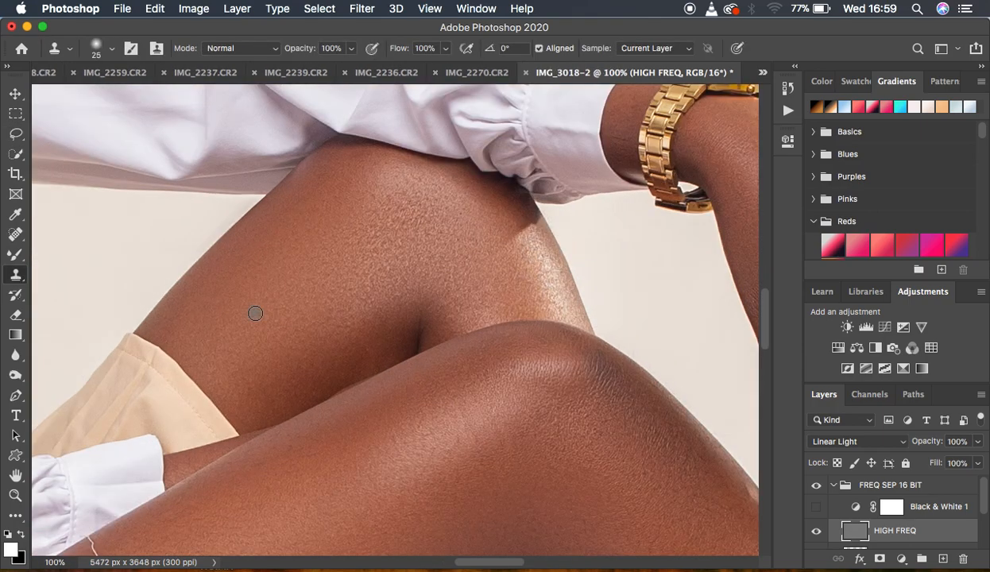
scroll(255, 313, "up", 10)
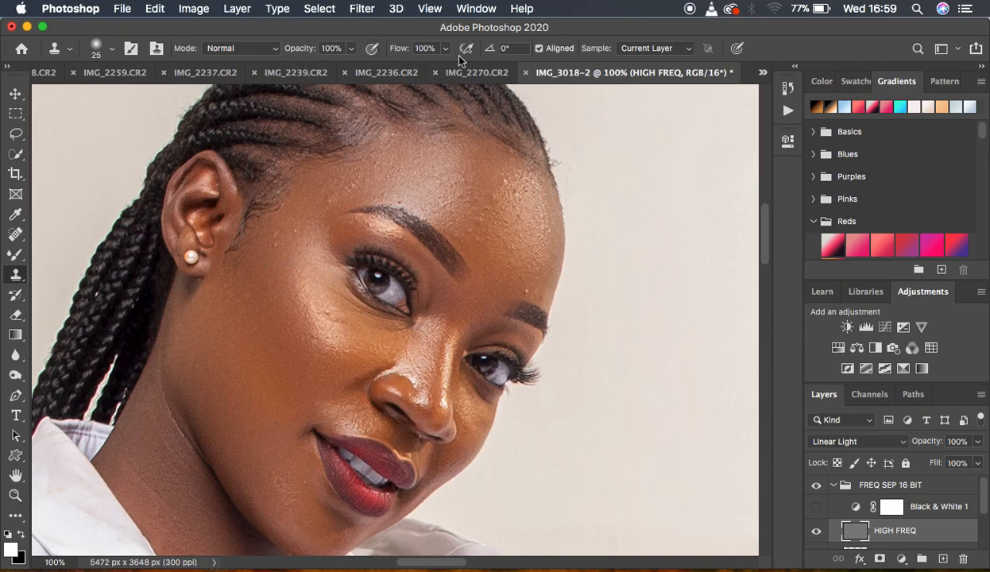
left_click(641, 50)
left_click(634, 47)
left_click(269, 249, "alt")
mouse_move(333, 201)
left_mouse_down()
mouse_move(365, 193)
mouse_move(353, 187)
left_mouse_up()
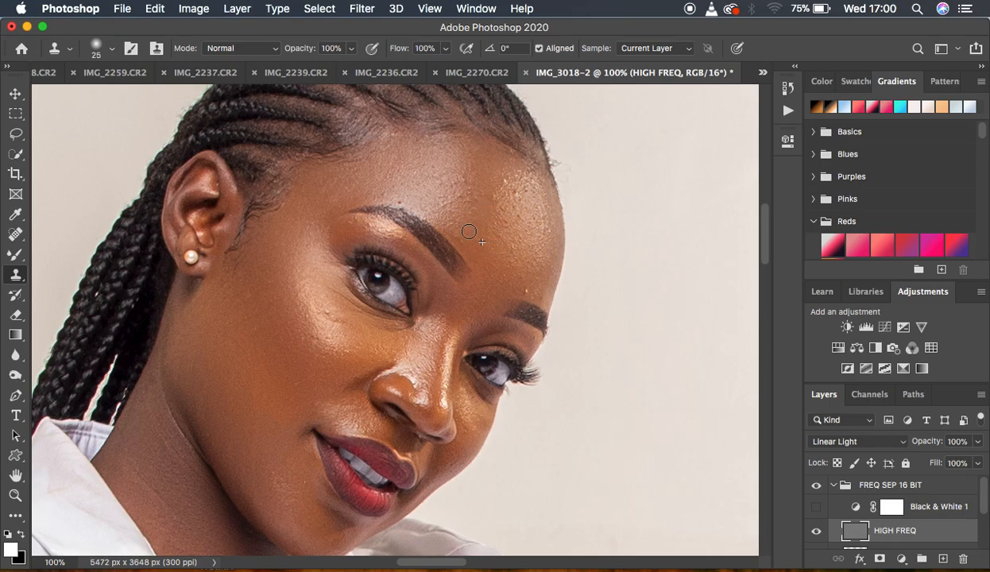
left_click_drag(469, 207, 475, 204)
Clone clean texture over the blemishes on the cheek below the eye and beside the nose, resampling nearby skin
left_click(334, 331, "alt")
scroll(334, 337, "down", 5)
left_click(346, 291, "alt")
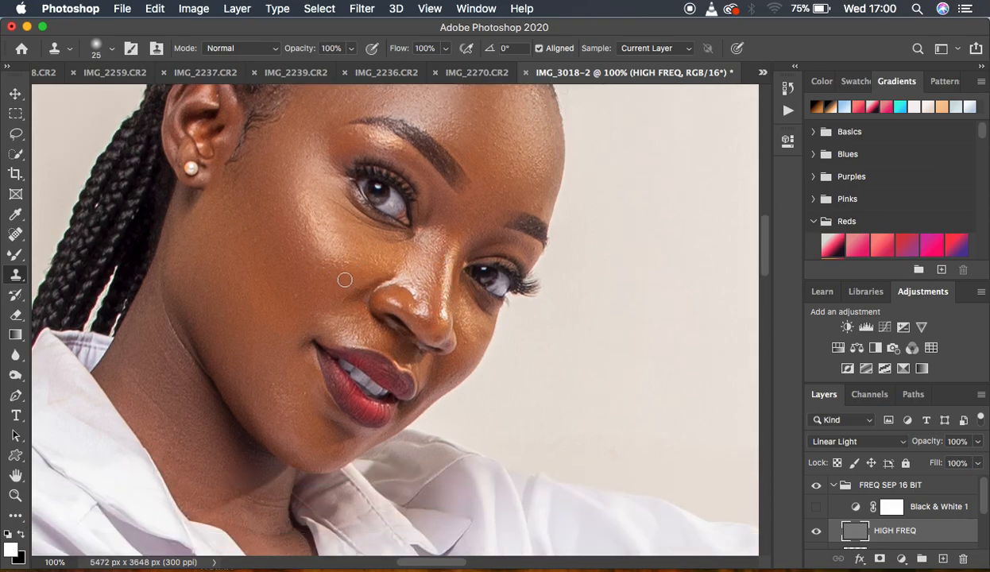
left_click(328, 278, "alt")
left_click(326, 265)
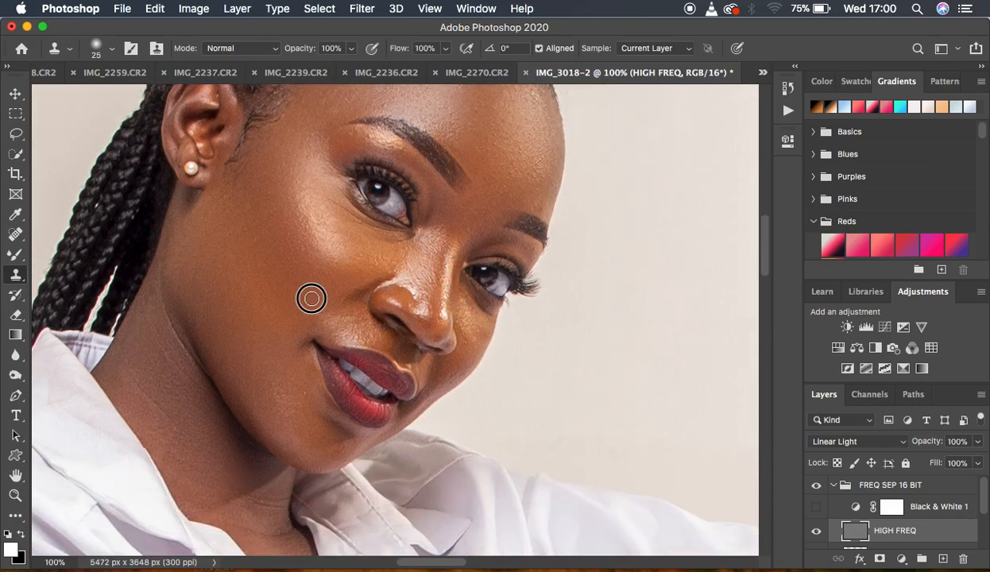
left_click(310, 298, "alt")
left_click(295, 297)
Clone clean texture over the spots on the chin and beside the mouth, resampling nearby skin
left_click(294, 416, "alt")
left_click(274, 400)
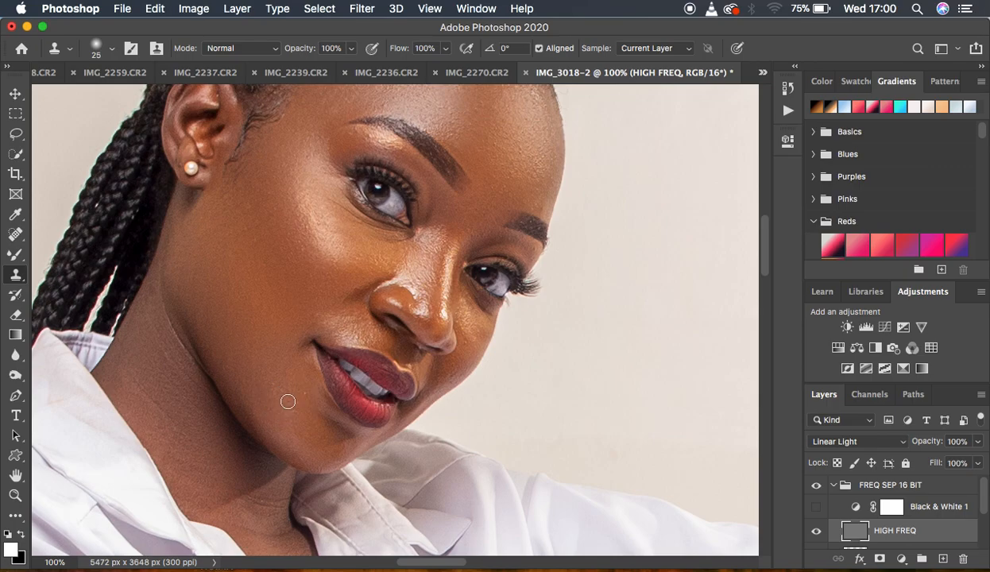
left_click(308, 415)
left_click(305, 391, "alt")
left_click(330, 384)
key("super+minus")
key("super+minus")
key("super+minus")
key("super+minus")
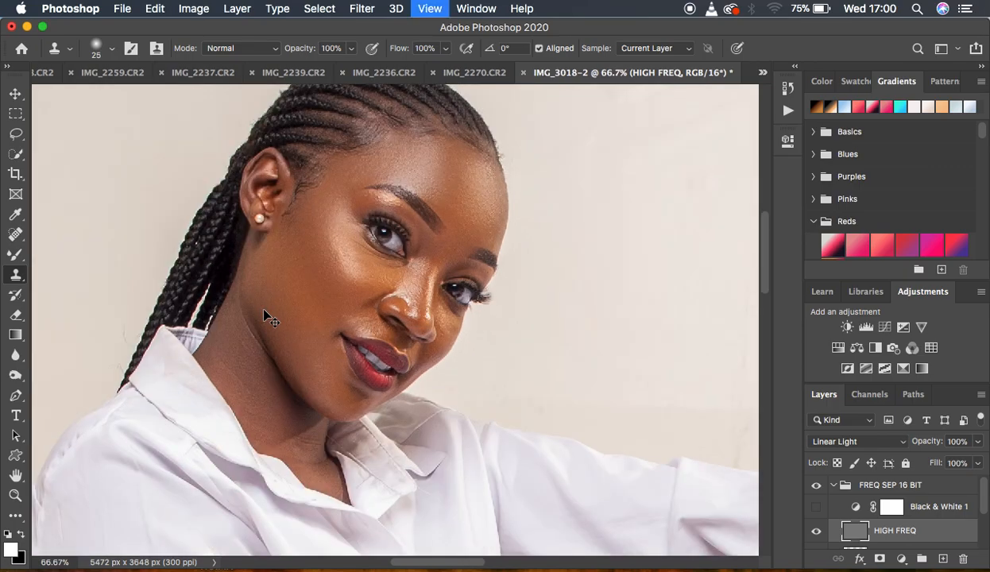
key("super+plus")
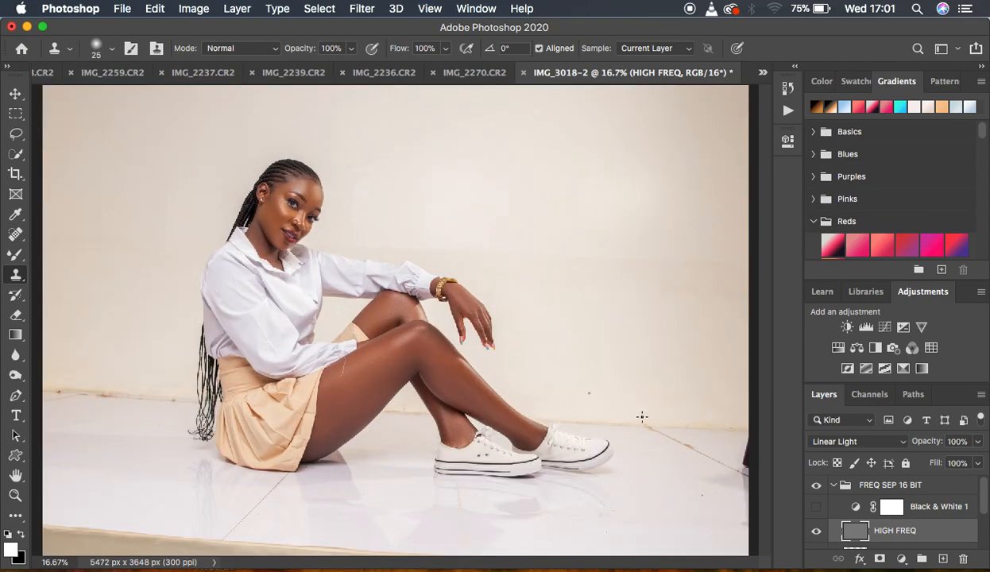
Delete the Black & White 1 layer and collapse the FREQ SEP 16 BIT group
left_click(938, 508)
key("BackSpace")
left_click(834, 485)
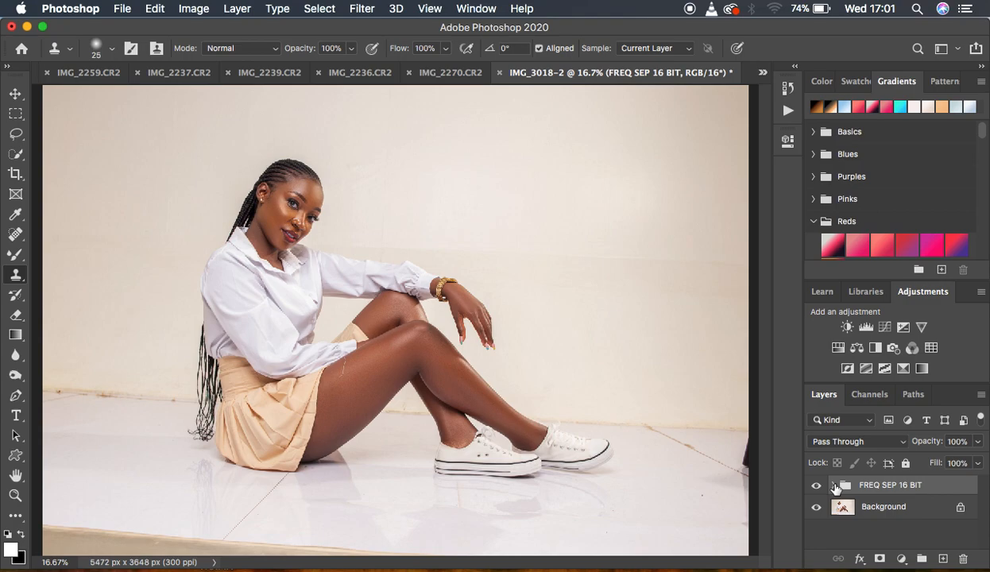
Compare the photo with the FREQ SEP 16 BIT group off and on, and stamp all visible layers into a new top layer
left_click(815, 486)
left_click(816, 486)
left_click(815, 486)
left_click(815, 485)
key("super+alt+shift+e")
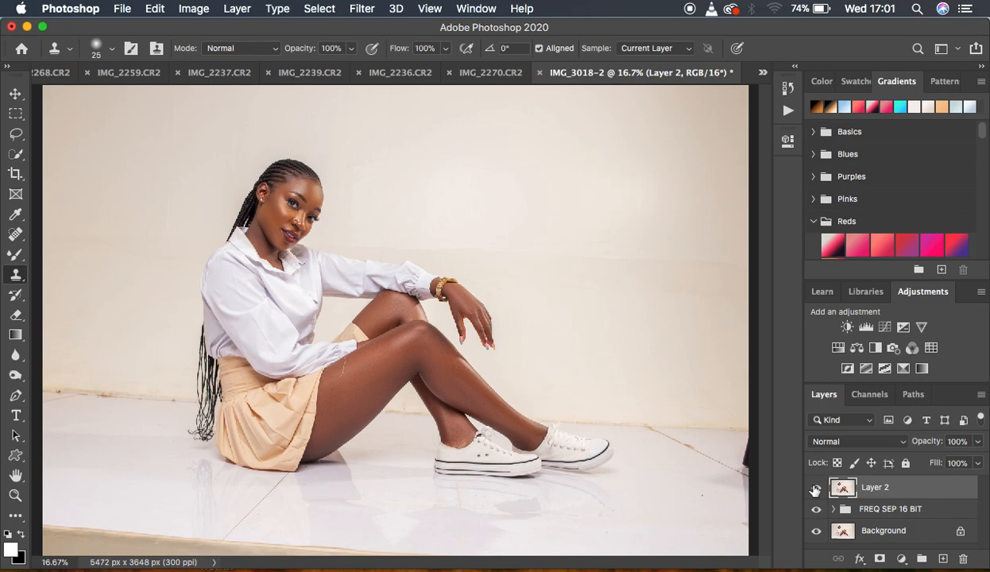
Remove the loose thread on the thigh beside the shirt cuff with a 35 px content-aware Spot Healing Brush
left_click(17, 234)
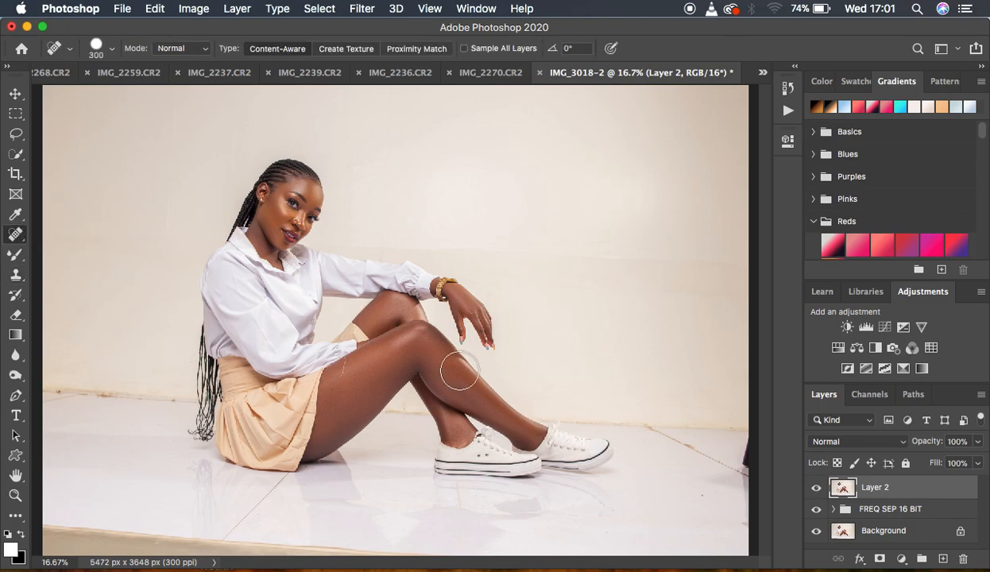
key("super+plus")
key("super+plus")
key("bracketleft")
key("bracketleft")
key("bracketleft")
key("bracketleft")
key("bracketleft")
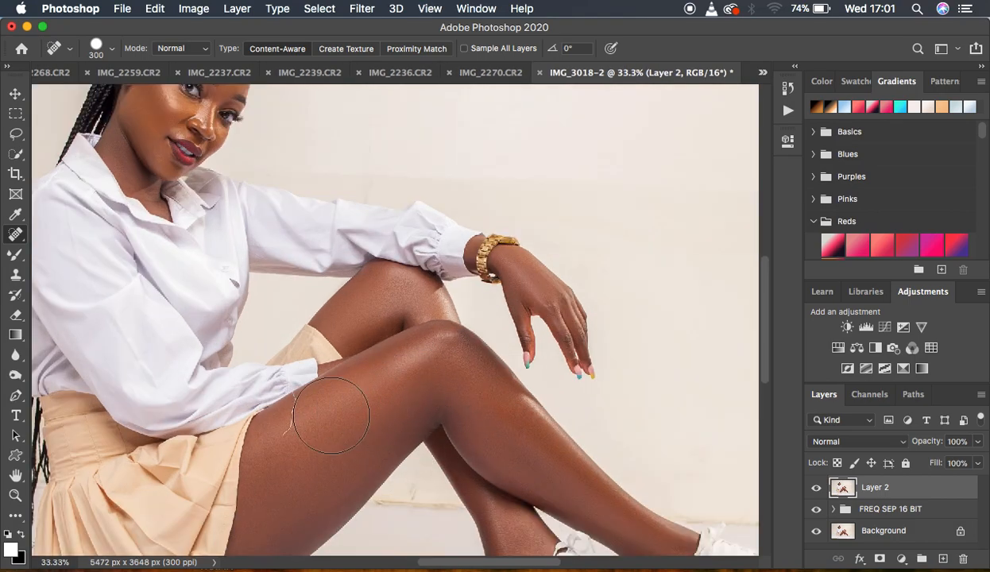
key("bracketleft")
key("bracketleft")
key("bracketleft")
key("bracketleft")
left_click_drag(296, 401, 283, 434)
Heal the diagonal tile line on the floor beside the skirt and the vertical mark beneath the front shoe
scroll(571, 348, "down", 10)
scroll(571, 348, "up", 2)
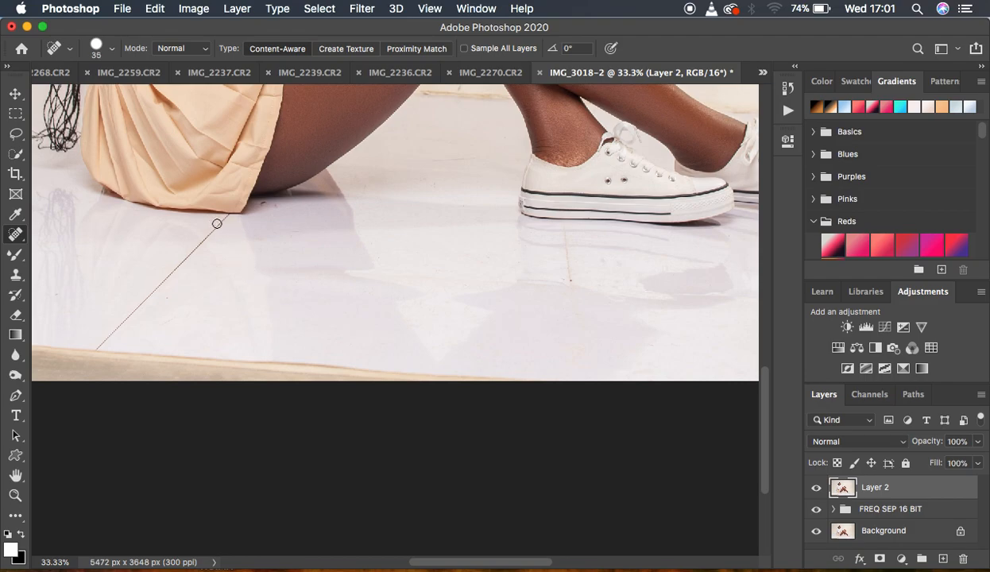
left_click_drag(225, 220, 97, 345)
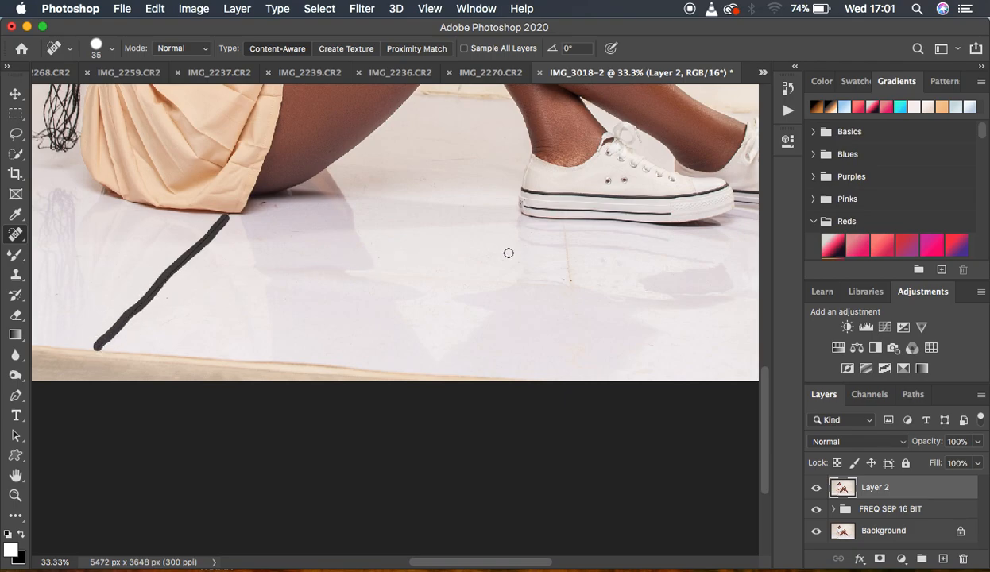
left_click_drag(562, 222, 568, 281)
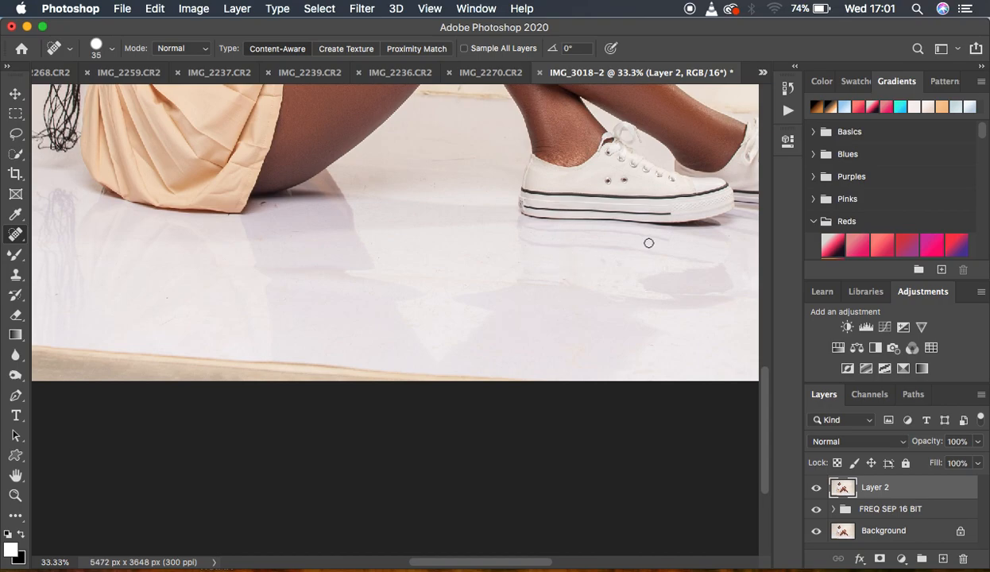
scroll(621, 170, "up", 10)
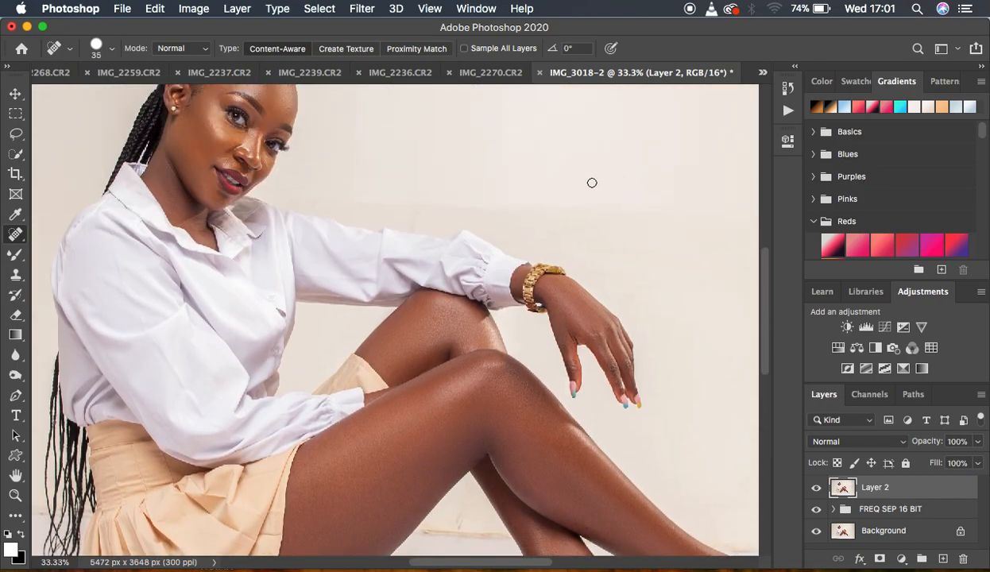
scroll(610, 214, "down", 5)
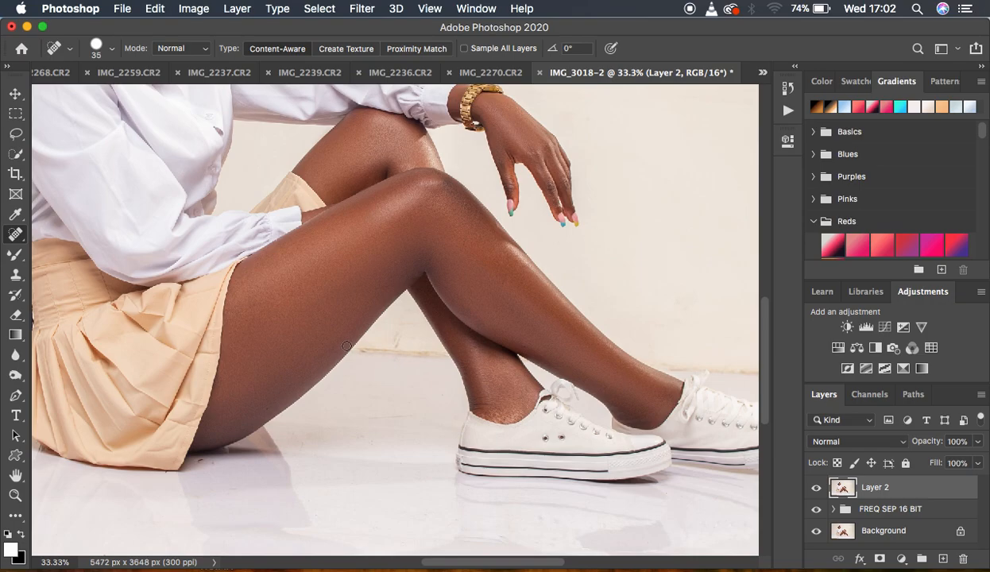
Heal the crack along the wall base between the thigh and ankle, and the diagonal floor crack beyond the front shoe
left_click_drag(364, 354, 442, 356)
scroll(633, 348, "right", 5)
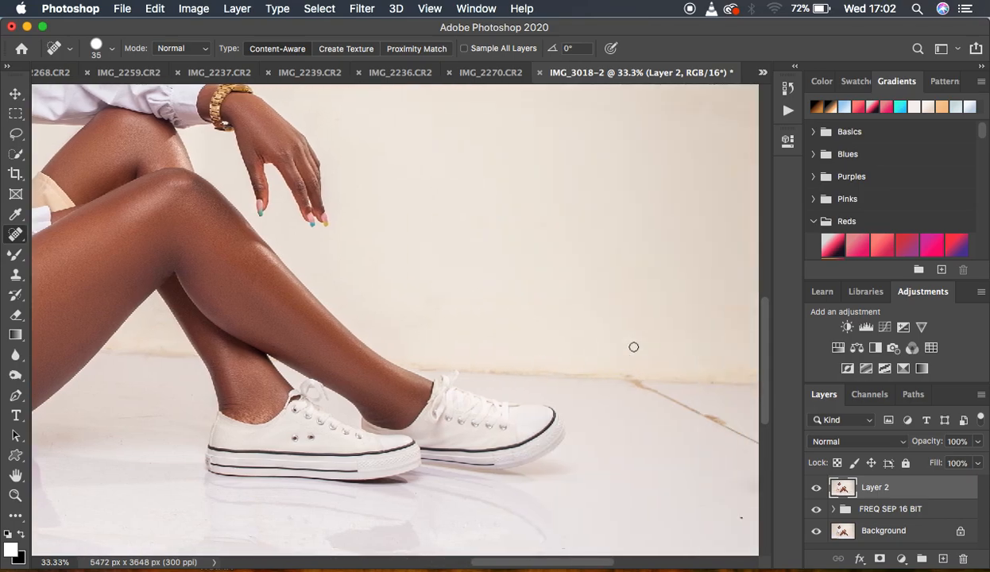
left_click_drag(642, 384, 761, 446)
Heal the dark wall-base line behind the braids and the black object at the photo's right edge, enlarging the Spot Healing Brush to 250 px
key("super+minus")
key("super+minus")
key("super+minus")
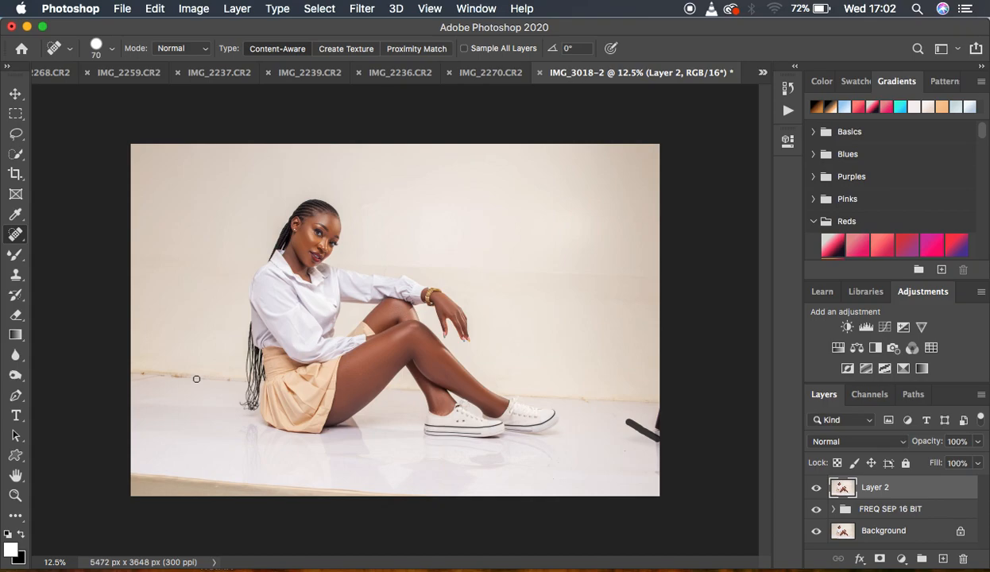
left_click_drag(197, 379, 133, 373)
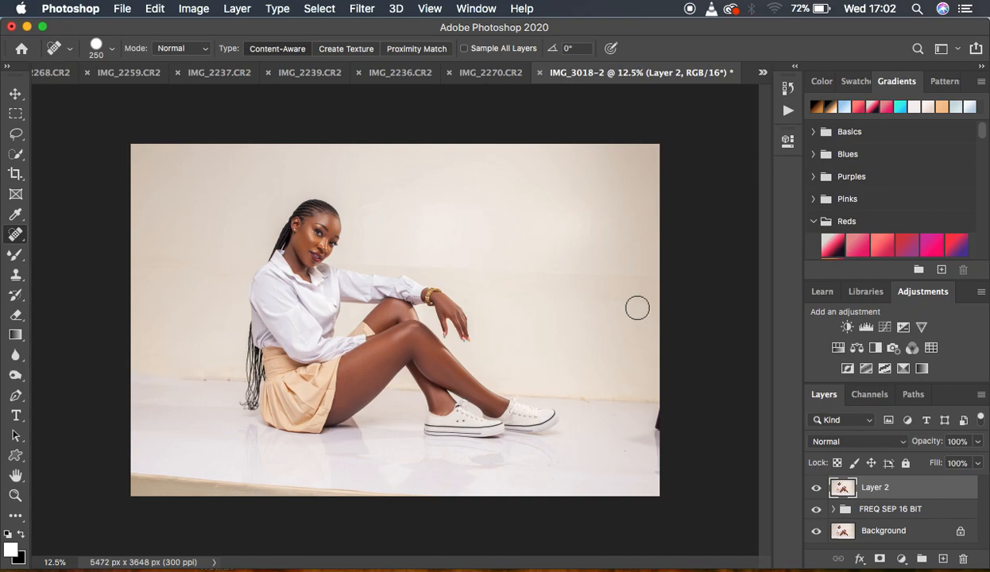
left_click(658, 422)
Blend away the wall-floor line beyond the front shoe with the Mixer Brush, reducing its size from 300 to 100 px
left_click(16, 255)
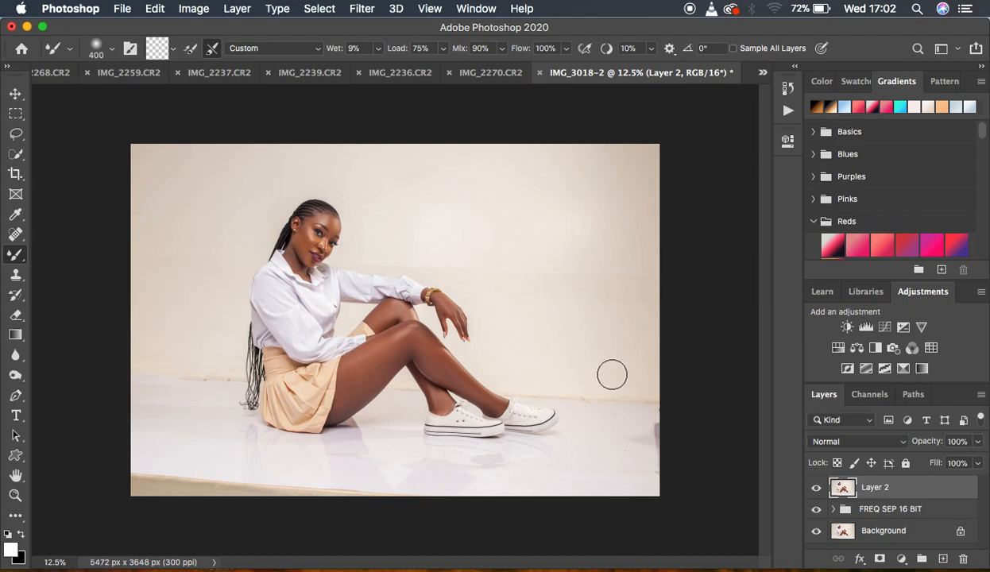
key("super+equal")
key("super+equal")
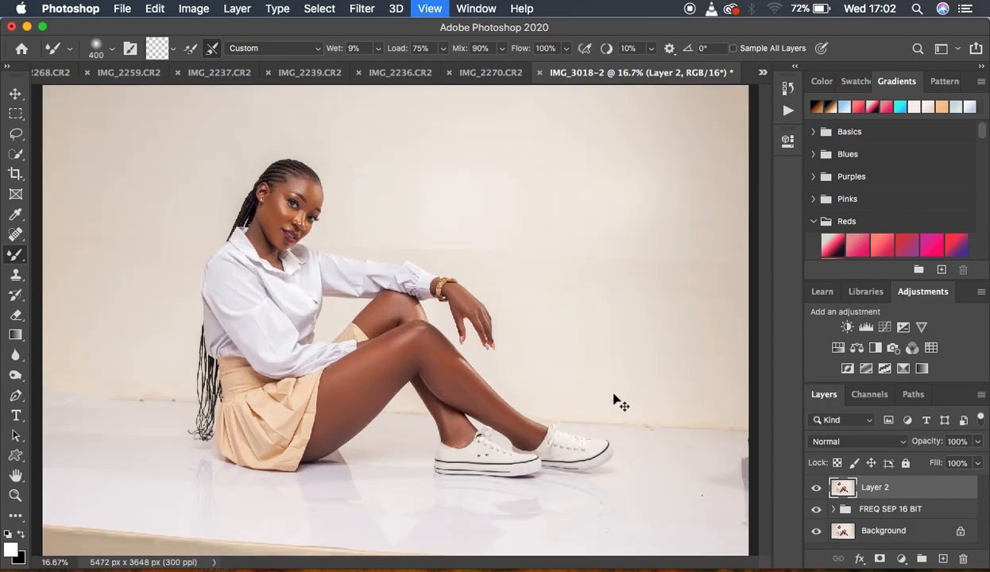
scroll(613, 394, "right", 10)
key("bracketleft")
mouse_move(473, 331)
left_mouse_down()
mouse_move(471, 349)
mouse_move(467, 334)
mouse_move(464, 345)
left_mouse_up()
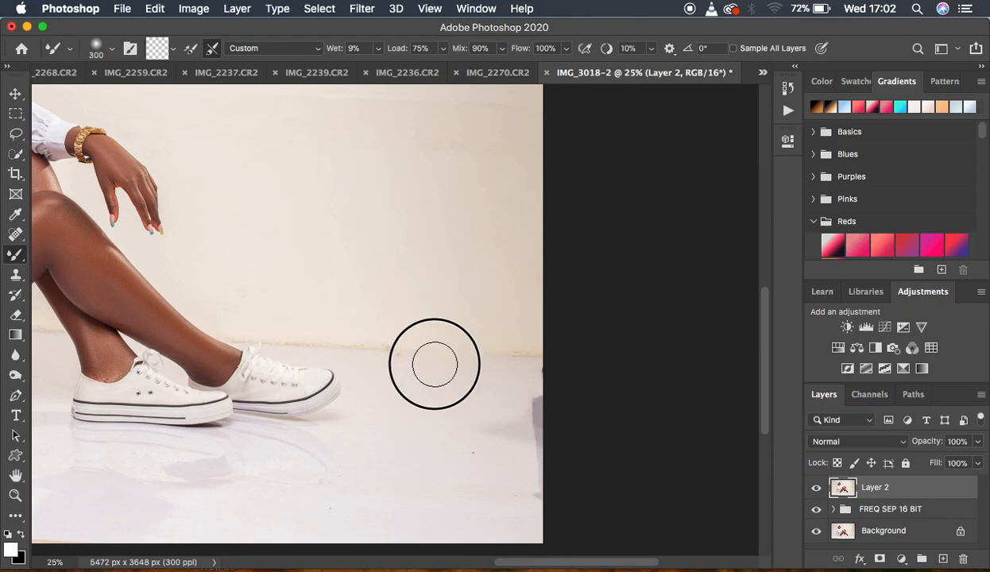
key("bracketleft")
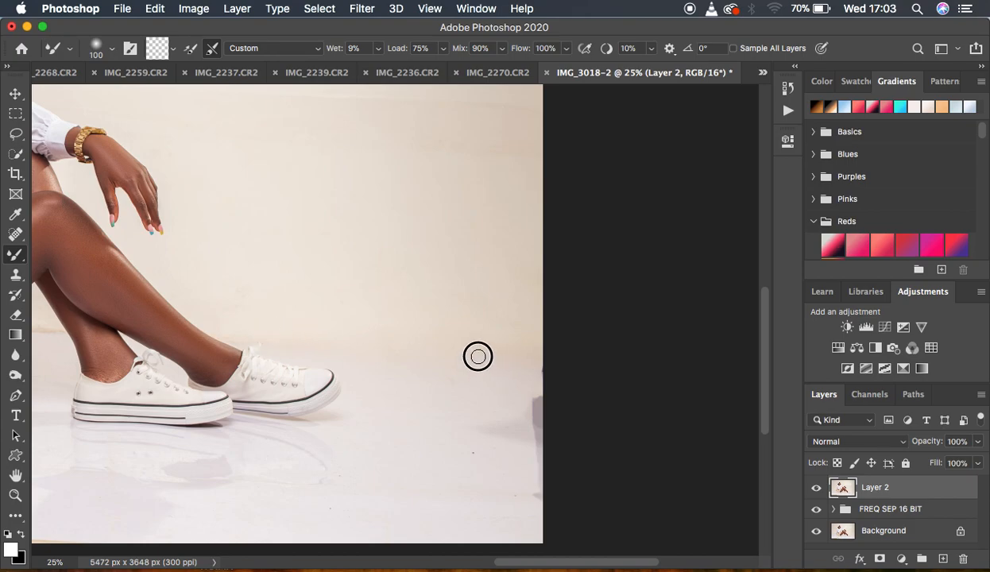
Smooth the backdrop wall and soften the wall-floor edge behind the model's back with a Mixer Brush of 175 to 300 px
scroll(448, 286, "up", 5)
scroll(448, 285, "left", 5)
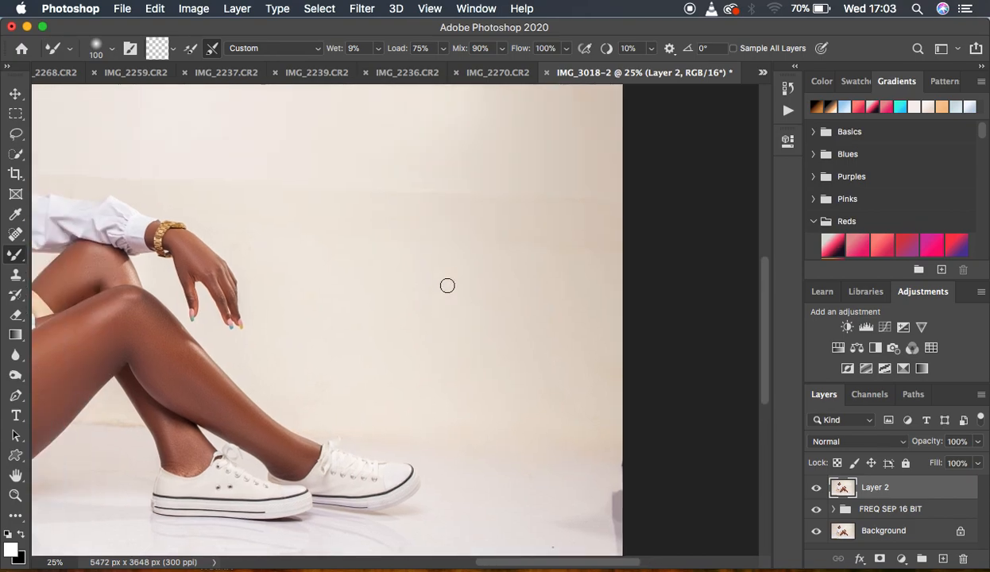
key("super+minus")
key("super+minus")
key("super+plus")
key("super+minus")
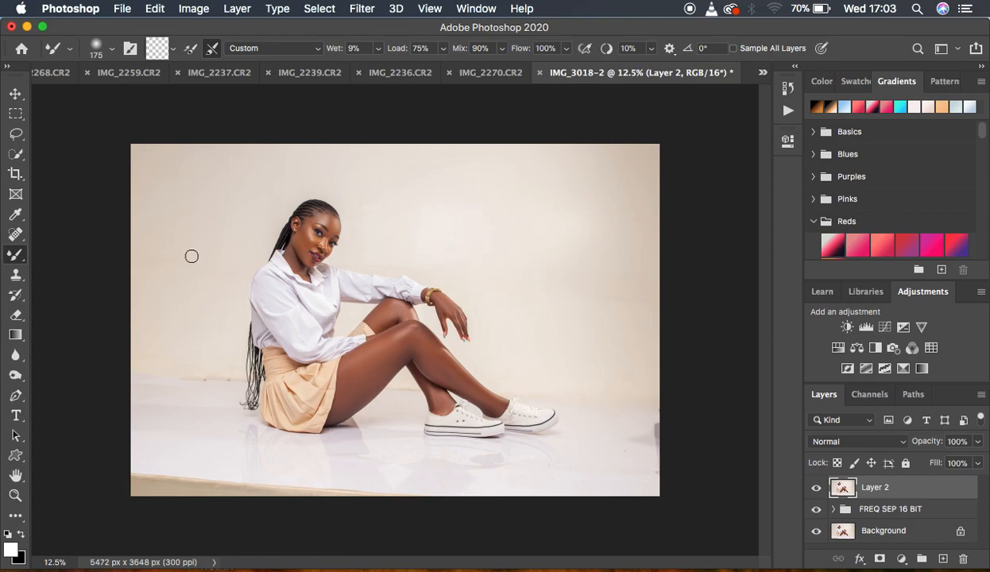
mouse_move(191, 256)
left_mouse_down()
mouse_move(179, 292)
mouse_move(150, 281)
mouse_move(192, 287)
mouse_move(225, 277)
mouse_move(199, 269)
mouse_move(166, 287)
mouse_move(186, 371)
mouse_move(228, 369)
mouse_move(152, 378)
mouse_move(135, 362)
mouse_move(206, 388)
mouse_move(234, 380)
mouse_move(208, 365)
left_mouse_up()
key("super+plus")
mouse_move(72, 349)
left_mouse_down()
mouse_move(75, 388)
mouse_move(99, 399)
mouse_move(68, 399)
mouse_move(73, 390)
mouse_move(170, 394)
mouse_move(144, 430)
left_mouse_up()
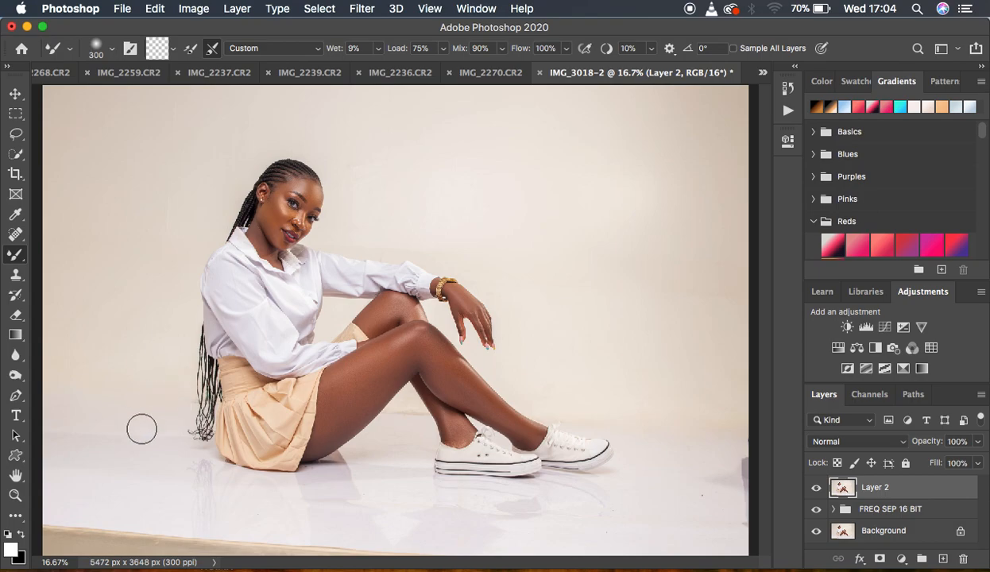
mouse_move(144, 376)
left_mouse_down()
mouse_move(100, 386)
mouse_move(155, 397)
left_mouse_up()
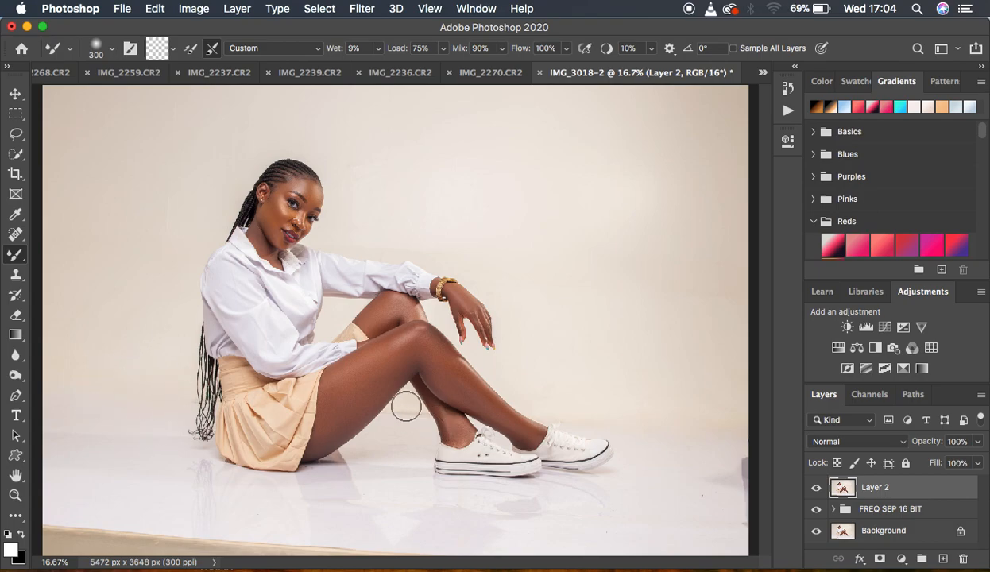
Blend the backdrop between the thigh and ankle at 250 px and the floor reflections in front of the legs at 150 px
key("super+equal")
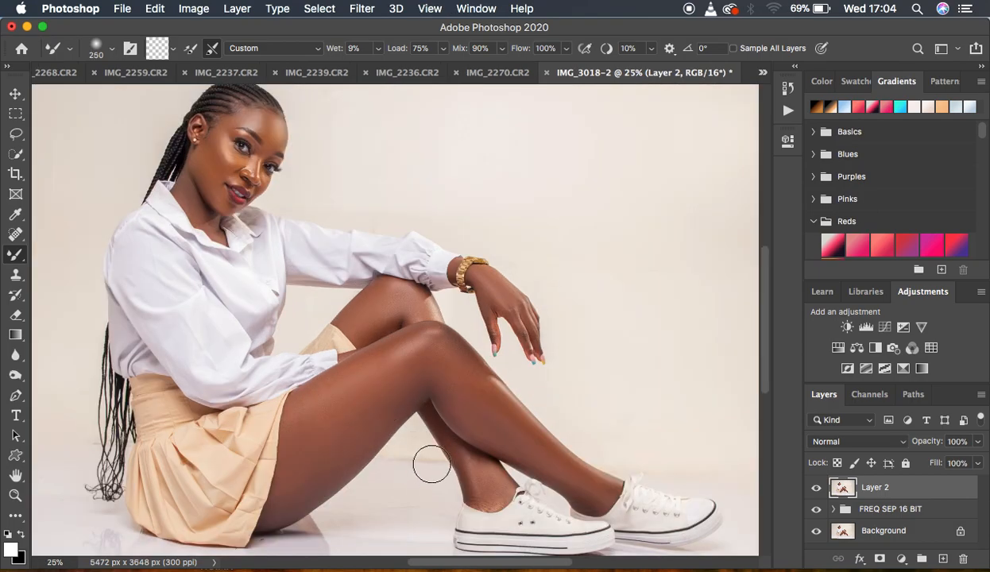
mouse_move(427, 458)
left_mouse_down()
mouse_move(396, 455)
mouse_move(427, 459)
mouse_move(440, 475)
mouse_move(400, 451)
mouse_move(420, 450)
mouse_move(411, 473)
left_mouse_up()
scroll(619, 385, "down", 5)
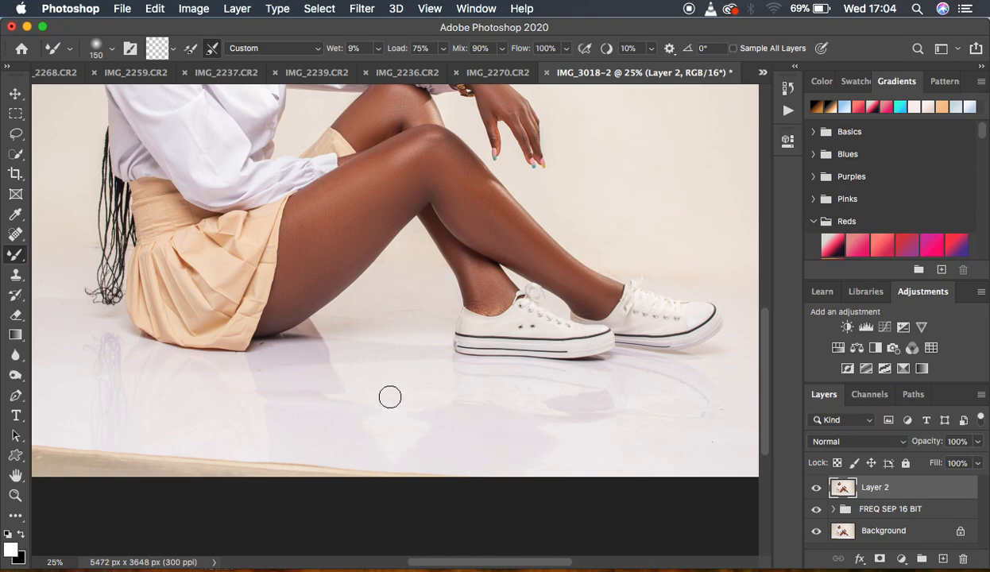
mouse_move(259, 433)
left_mouse_down()
mouse_move(203, 432)
mouse_move(287, 445)
left_mouse_up()
mouse_move(388, 410)
left_mouse_down()
mouse_move(399, 389)
mouse_move(435, 384)
mouse_move(400, 386)
left_mouse_up()
Smooth the thin scratch and uneven tones on the floor between the thigh and rear shoe with a 90 px Mixer Brush
key("super+equal")
key("super+equal")
key("super+equal")
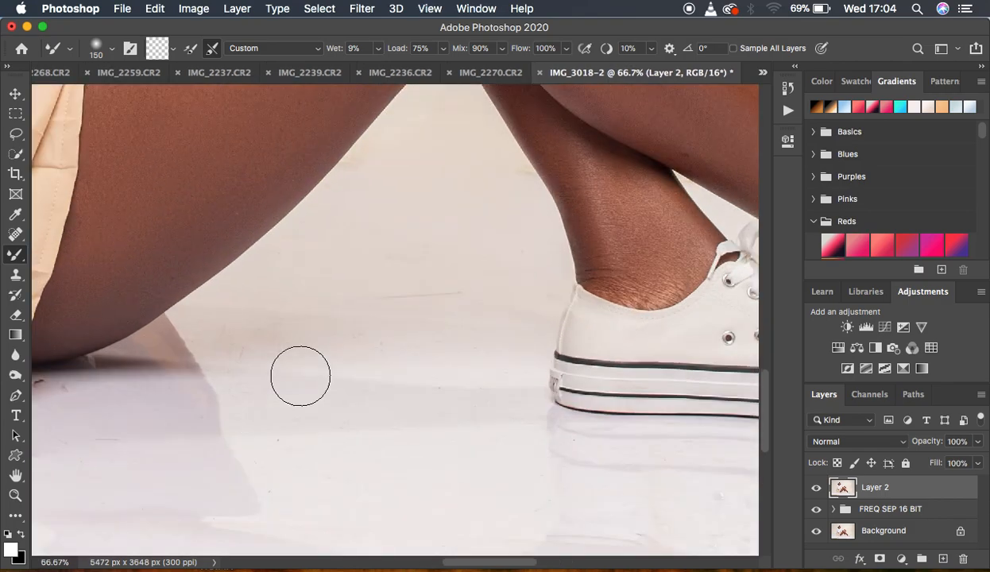
key("bracketleft")
key("bracketleft")
mouse_move(240, 346)
left_mouse_down()
mouse_move(221, 343)
mouse_move(304, 321)
mouse_move(364, 329)
mouse_move(221, 338)
mouse_move(353, 325)
left_mouse_up()
mouse_move(385, 289)
left_mouse_down()
mouse_move(443, 291)
mouse_move(419, 294)
mouse_move(395, 253)
mouse_move(486, 212)
mouse_move(516, 186)
mouse_move(489, 171)
mouse_move(420, 165)
mouse_move(373, 169)
mouse_move(359, 189)
mouse_move(366, 164)
mouse_move(343, 263)
left_mouse_up()
Blend out the specks and scratches in the floor shadow beside the skirt hem, reducing the Mixer Brush to 45 px
scroll(343, 263, "left", 5)
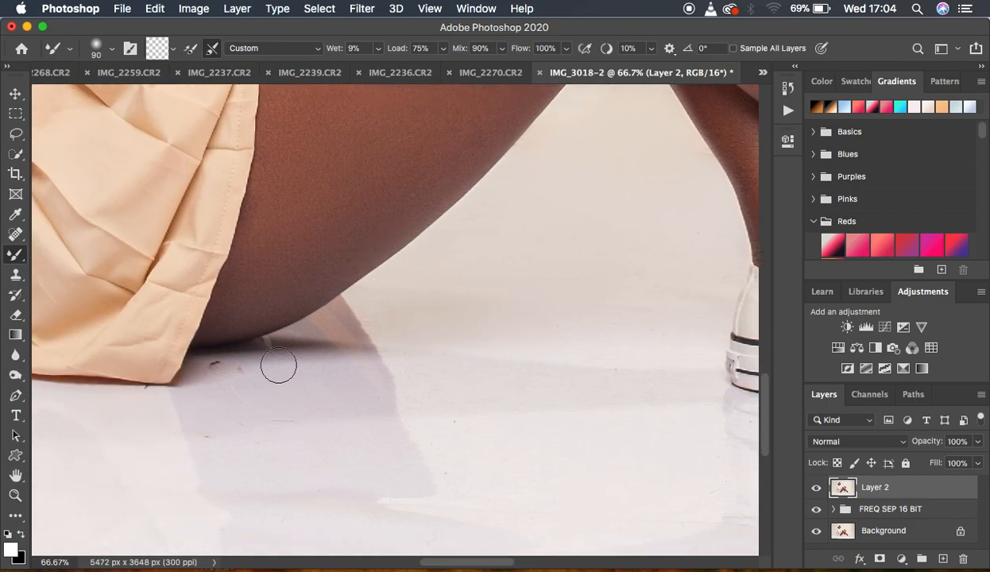
mouse_move(212, 423)
left_mouse_down()
mouse_move(243, 449)
mouse_move(275, 428)
mouse_move(288, 433)
mouse_move(229, 399)
left_mouse_up()
mouse_move(220, 362)
left_mouse_down()
mouse_move(237, 365)
mouse_move(209, 365)
mouse_move(247, 374)
mouse_move(243, 360)
mouse_move(220, 387)
left_mouse_up()
mouse_move(201, 422)
left_mouse_down()
mouse_move(212, 453)
mouse_move(228, 449)
left_mouse_up()
mouse_move(231, 373)
left_mouse_down()
mouse_move(207, 360)
mouse_move(212, 378)
left_mouse_up()
mouse_move(340, 442)
left_mouse_down()
mouse_move(386, 459)
mouse_move(344, 460)
mouse_move(346, 484)
left_mouse_up()
Compare the whole photo with Layer 2 hidden and shown
key("super+minus")
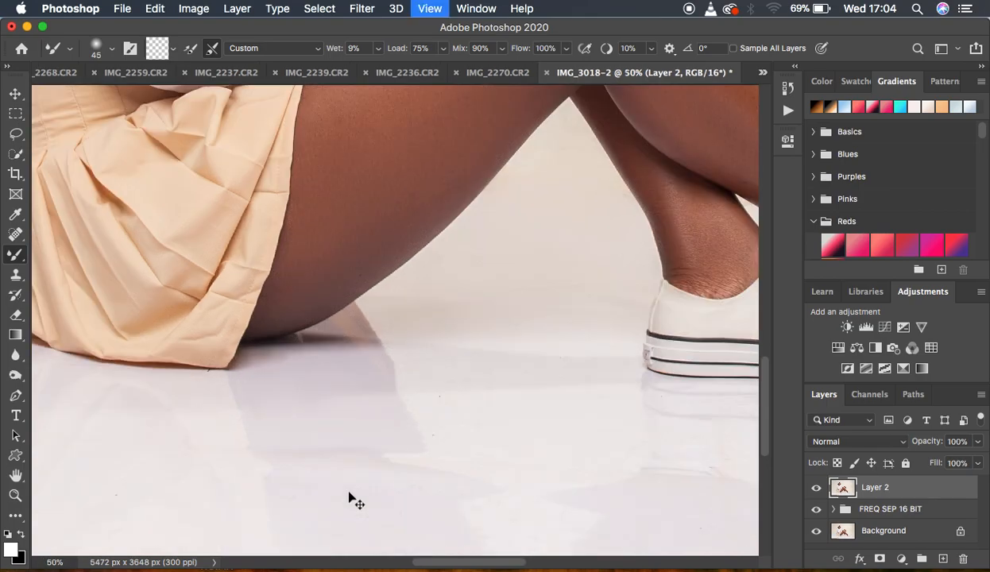
key("super+minus")
key("super+minus")
key("super+minus")
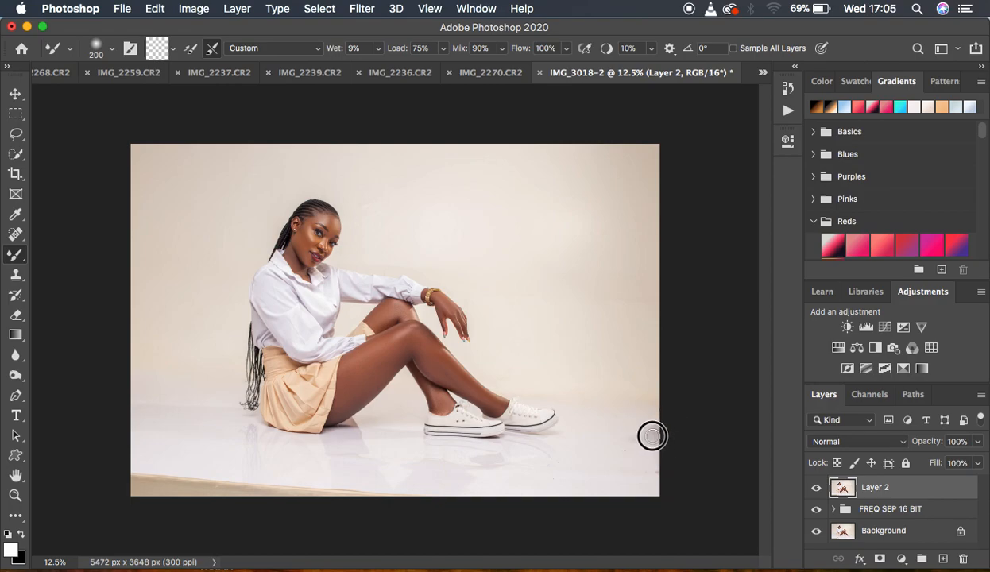
left_click(816, 488)
left_click(816, 488)
left_click(815, 488)
left_click(815, 487)
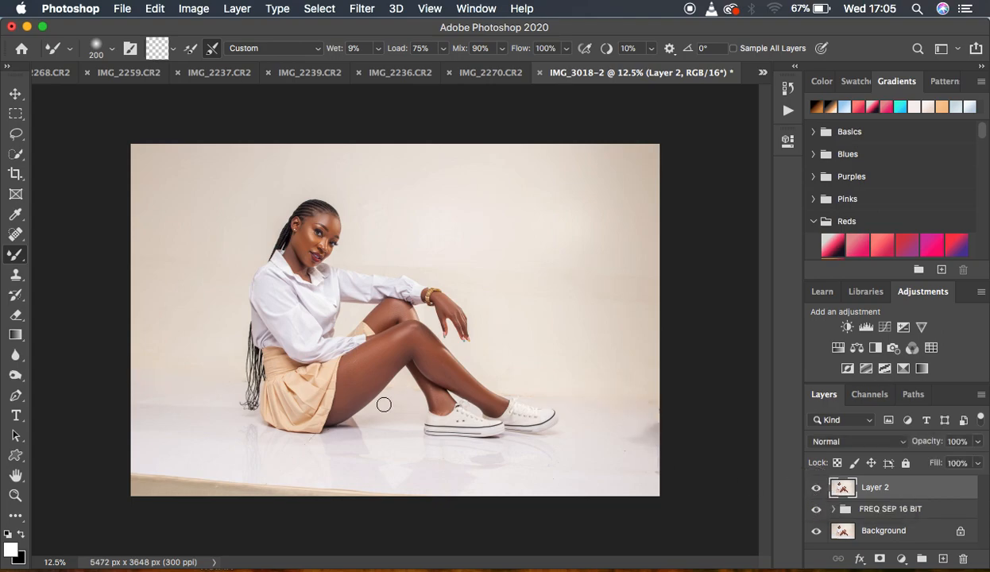
Crop the photo at its Original Ratio to 5040 x 3360 px, trimming the beige floor edge and the photo's right side
left_click(14, 175)
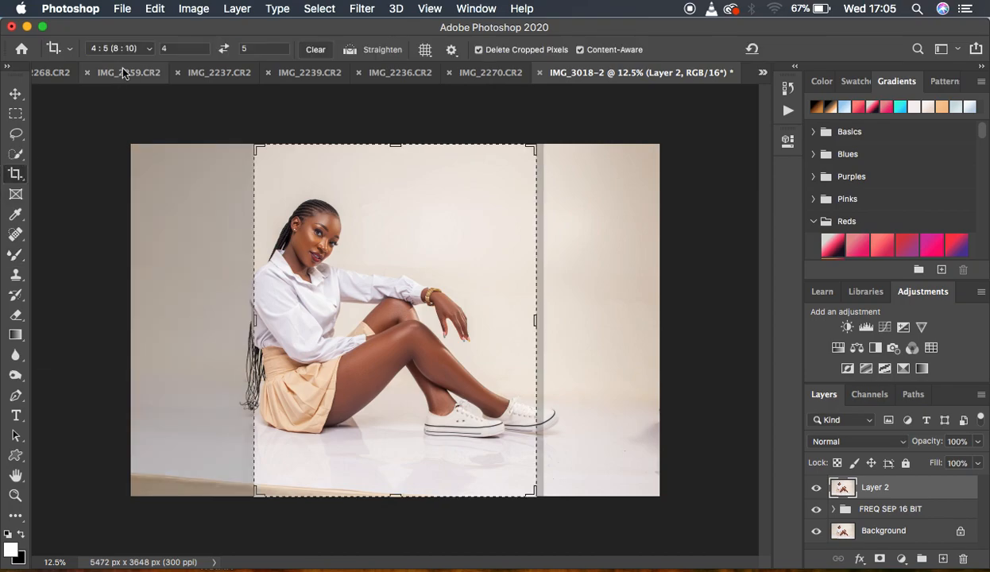
left_click(116, 48)
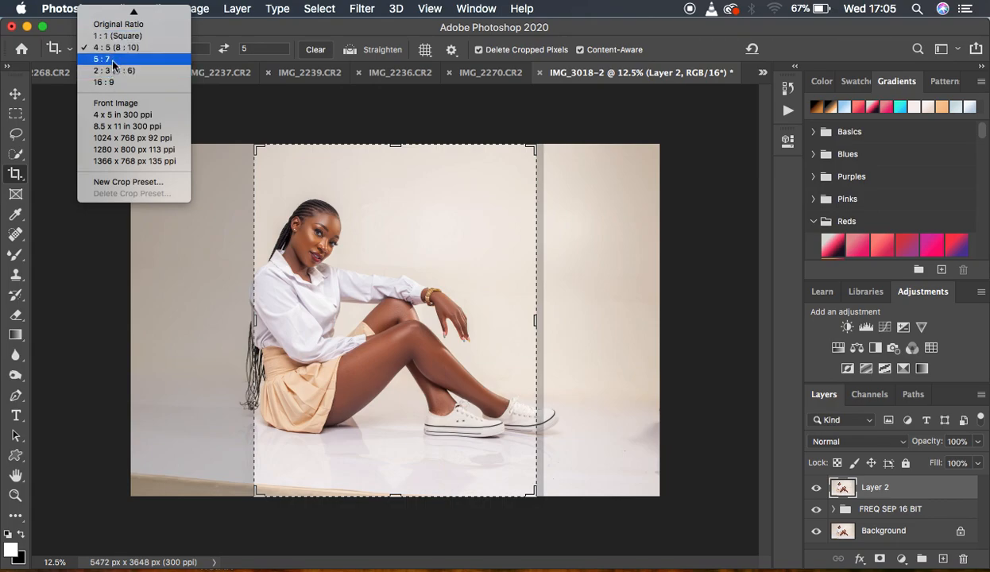
left_click(140, 27)
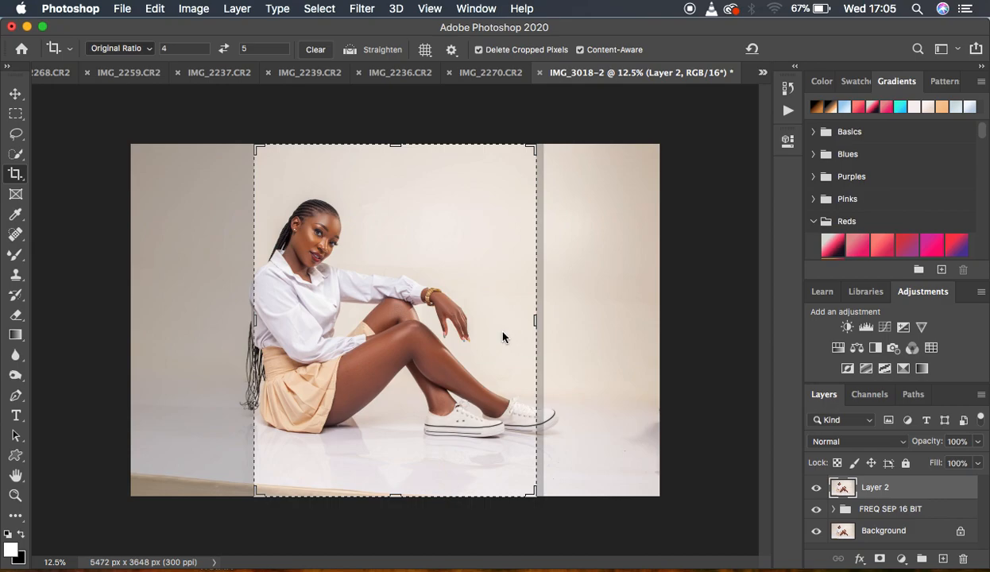
left_click(502, 338)
left_click_drag(660, 498, 644, 537)
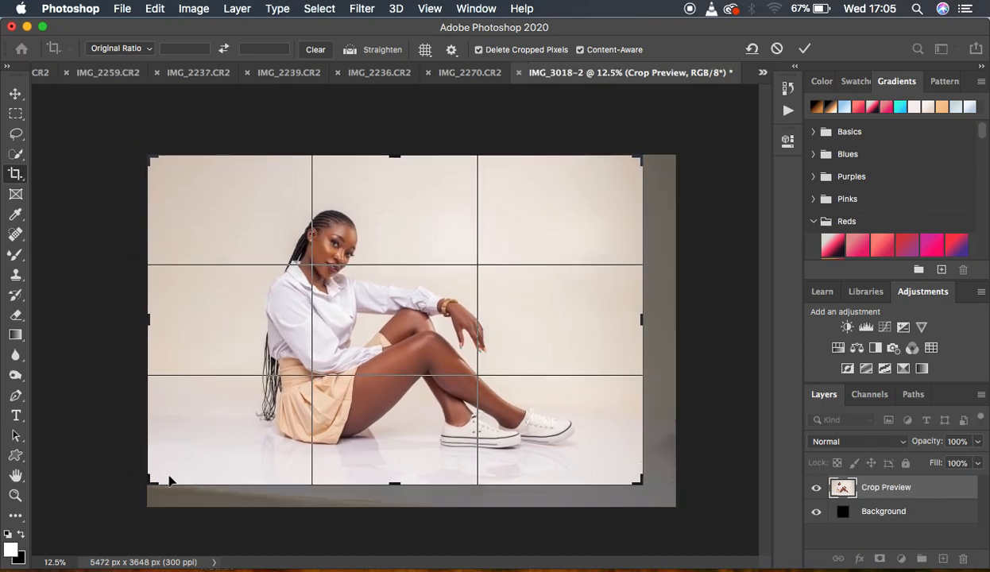
left_click_drag(150, 479, 150, 478)
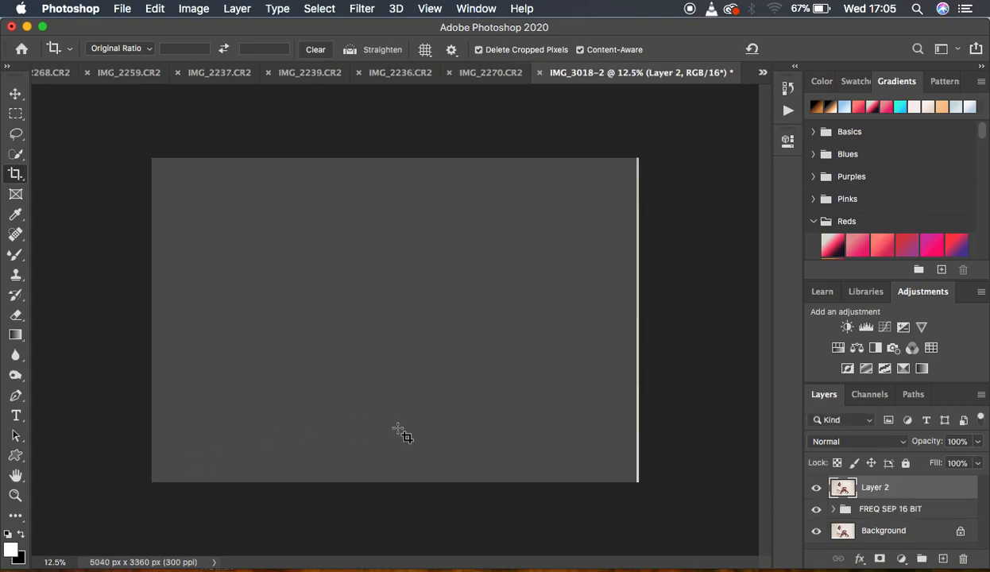
Add a Color Lookup adjustment layer above Layer 2 and browse its available 3D LUTs
key("super+plus")
key("super+plus")
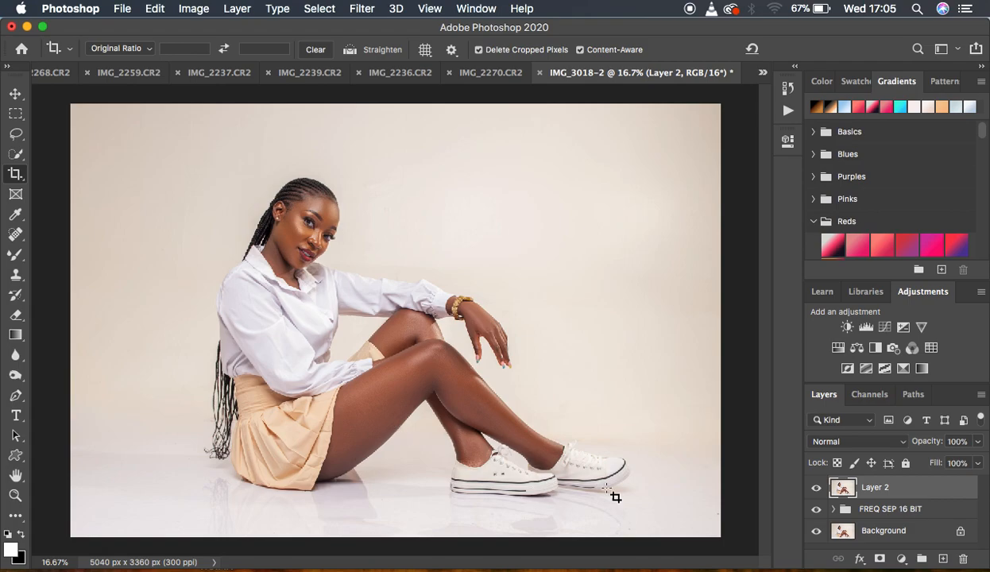
left_click(902, 559)
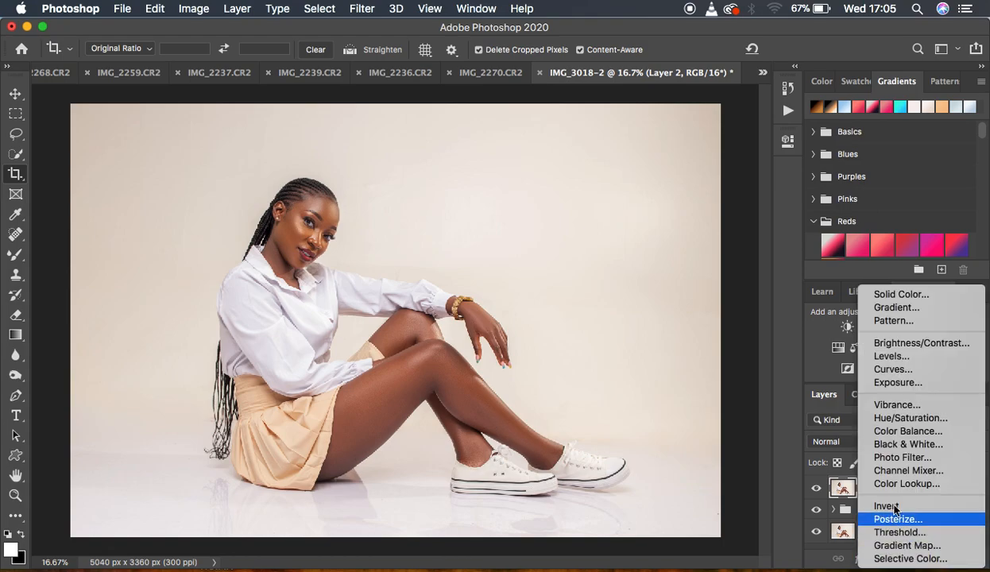
key("Escape")
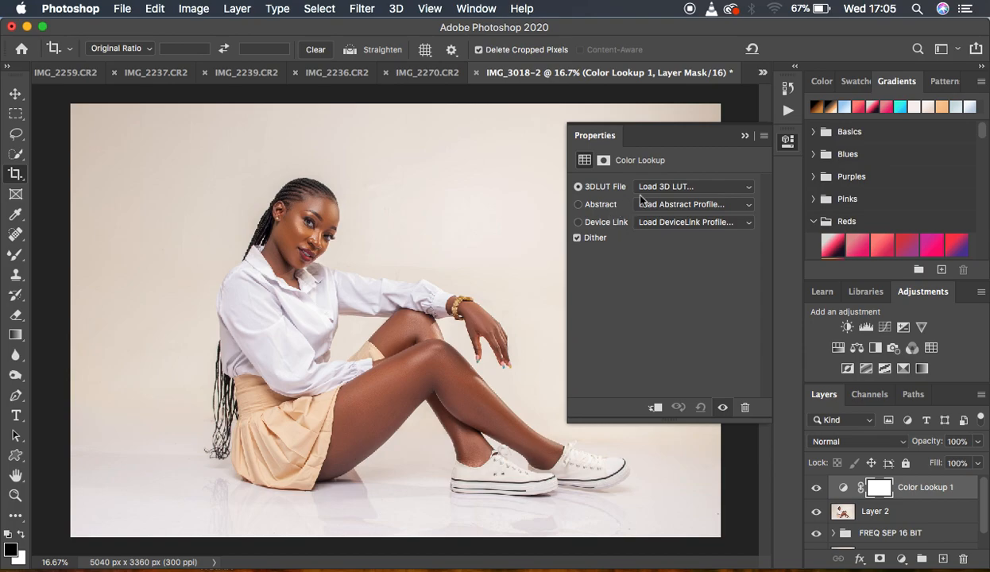
left_click(673, 187)
scroll(731, 357, "down", 5)
scroll(733, 360, "down", 8)
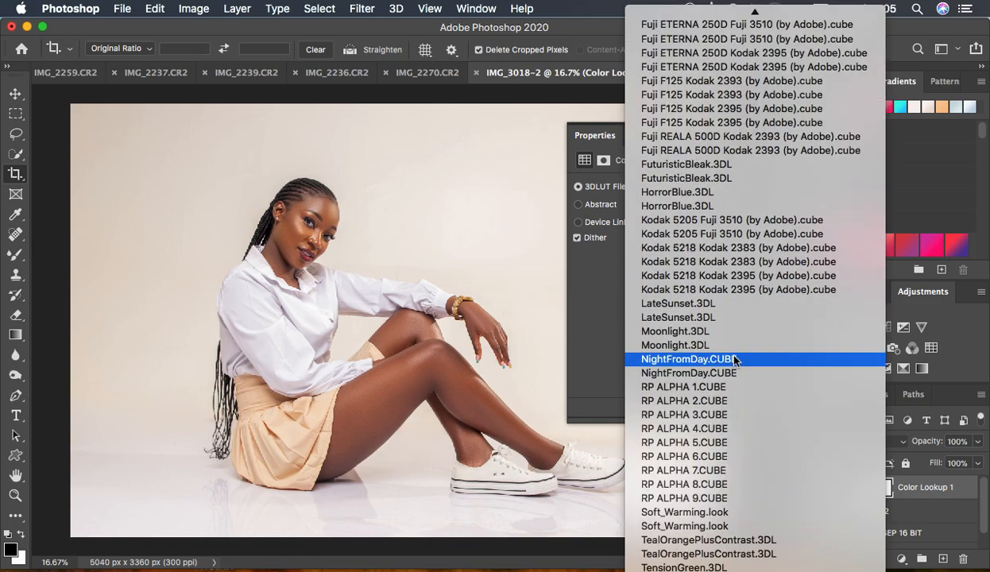
left_click(445, 99)
Load RONNIX 2.CUBE from the Documents folder as the Color Lookup layer's 3D LUT and collapse its properties
left_click(685, 187)
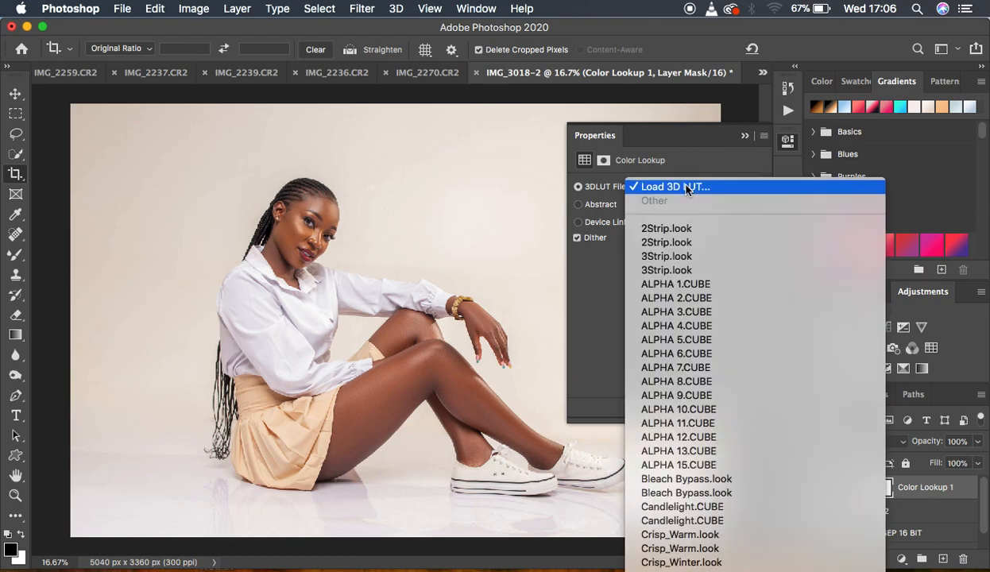
left_click(688, 190)
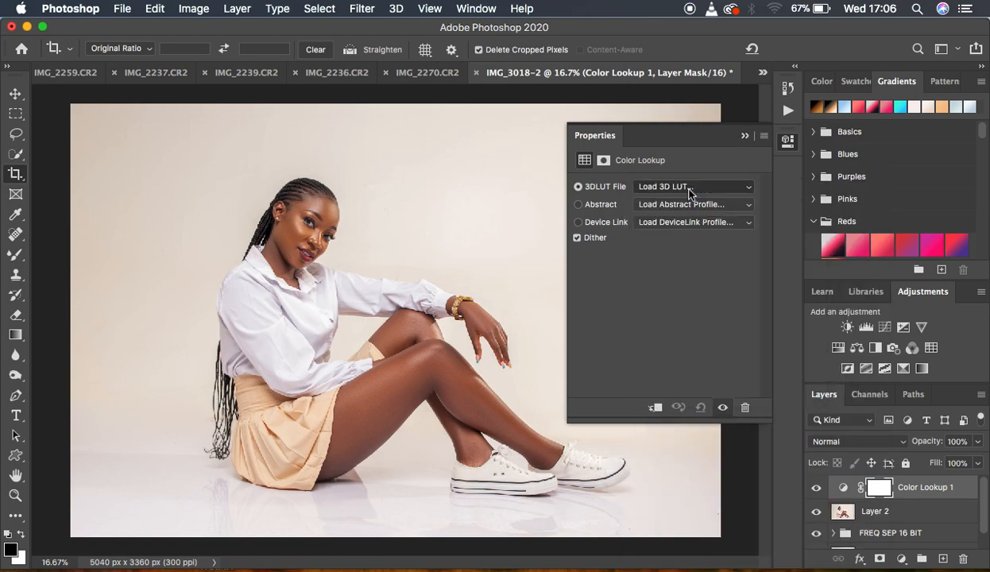
left_click(420, 188)
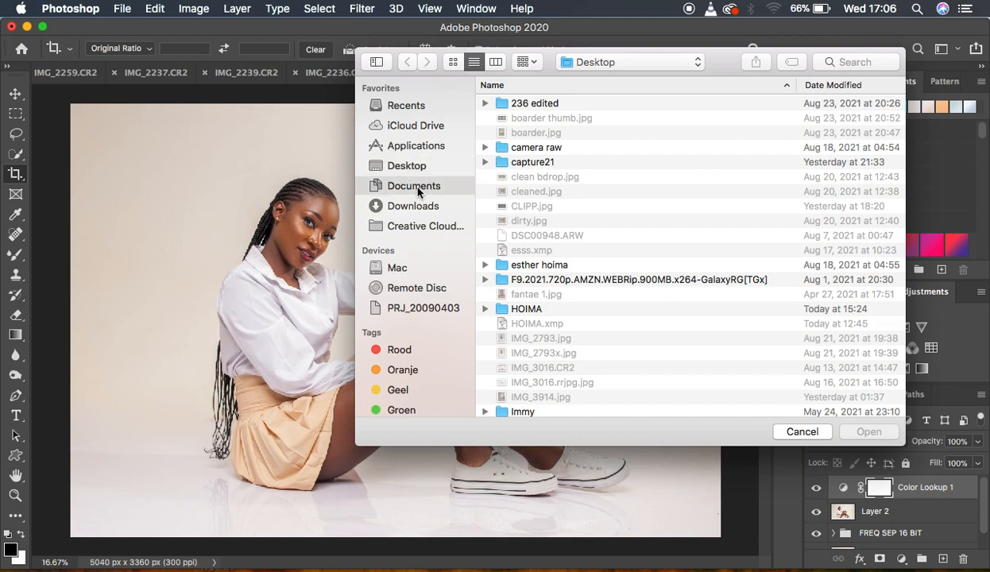
scroll(691, 243, "down", 3)
scroll(691, 244, "down", 15)
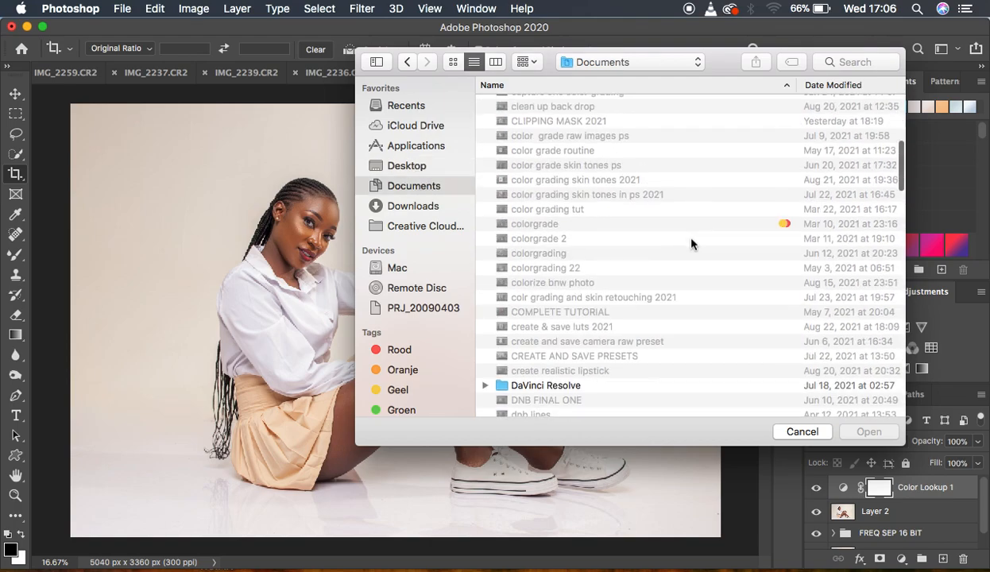
scroll(691, 243, "down", 15)
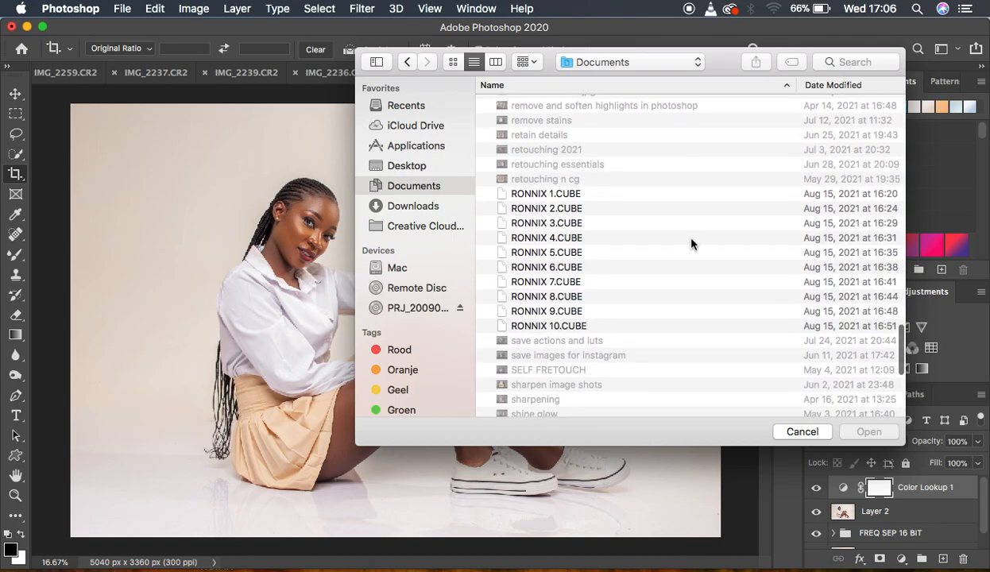
left_click(557, 193)
left_click(567, 209)
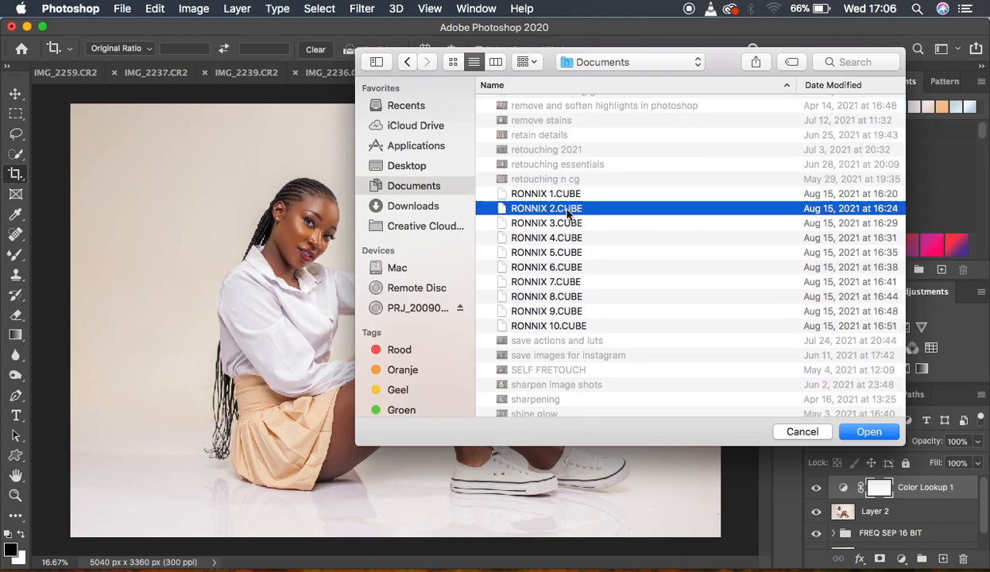
left_click(860, 429)
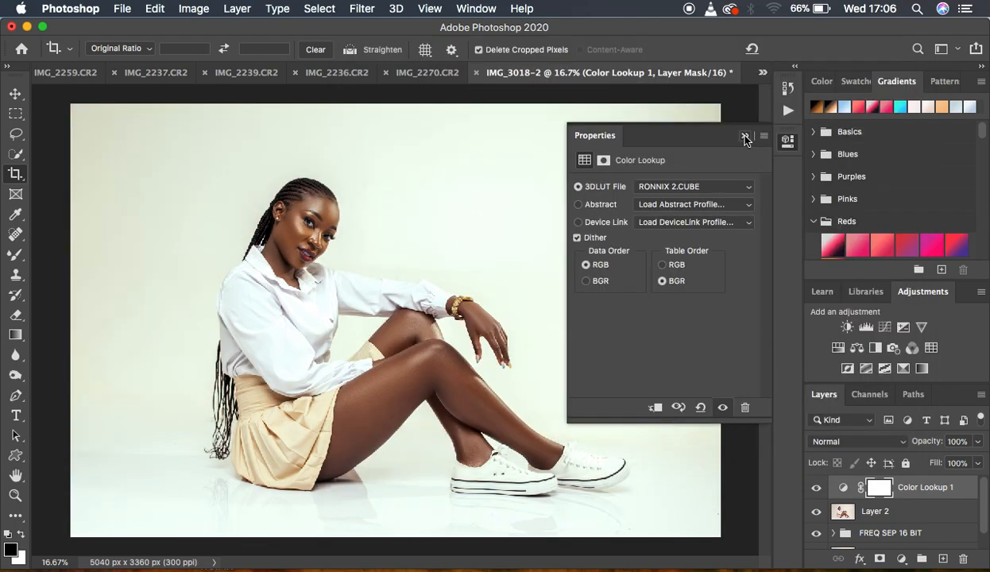
left_click(745, 137)
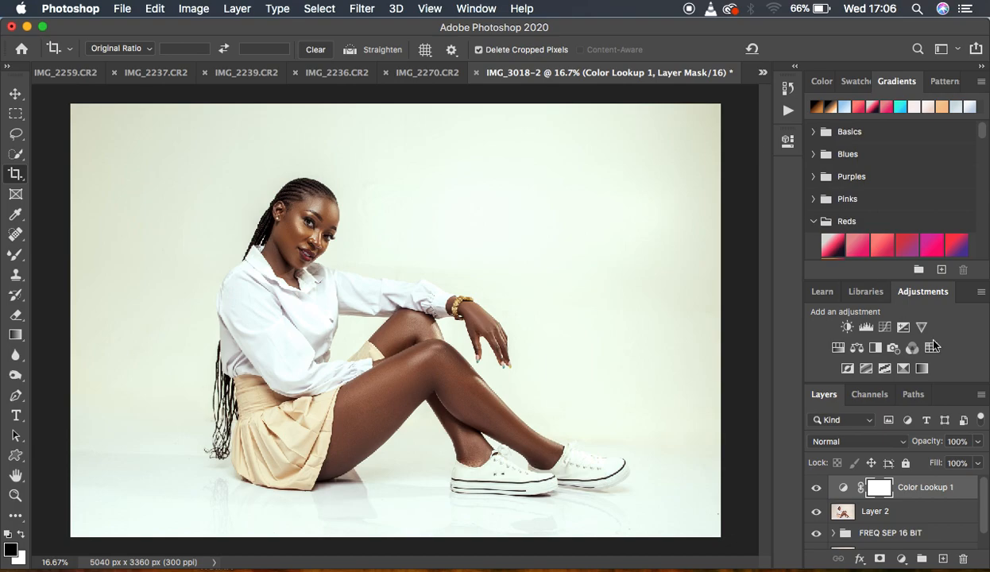
Lower the Color Lookup layer's opacity to 45% and compare the photo with the grade hidden and shown
left_click(978, 441)
left_click_drag(958, 462, 938, 462)
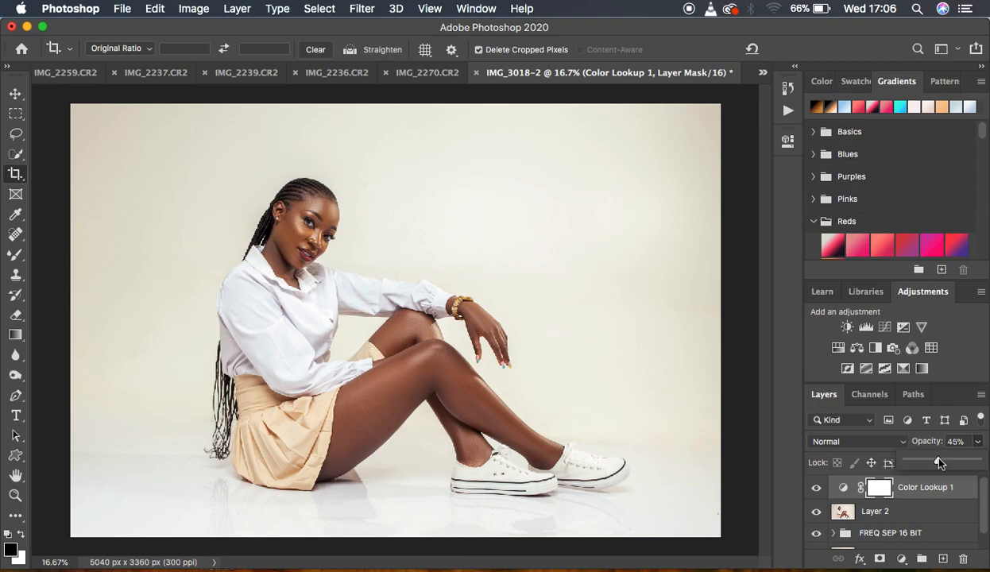
left_click(816, 488)
left_click(816, 487)
left_click(816, 488)
left_click(816, 488)
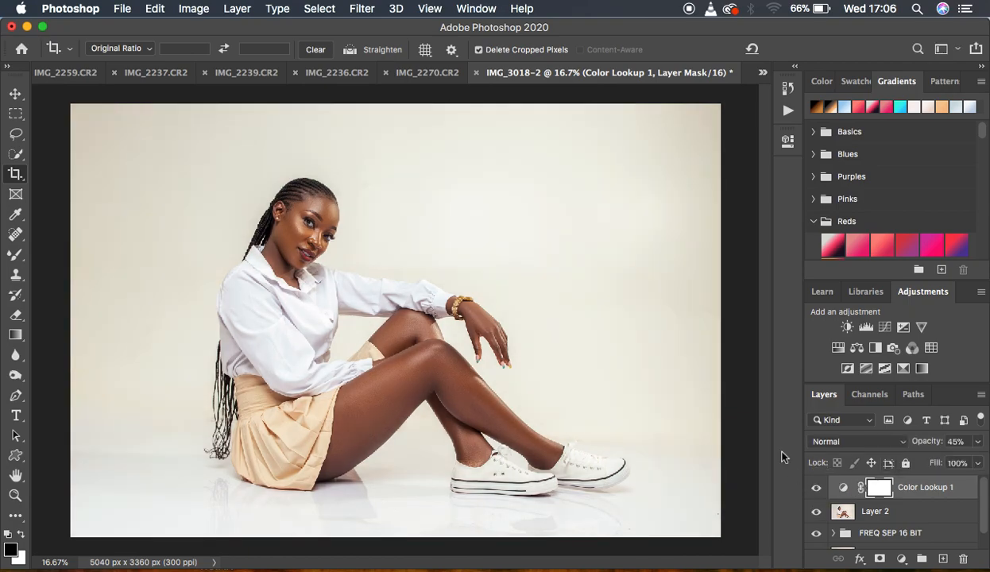
Replace the Color Lookup layer's 3D LUT with RONNIX 5.CUBE from Documents and compare the photo with and without it
double_click(843, 487)
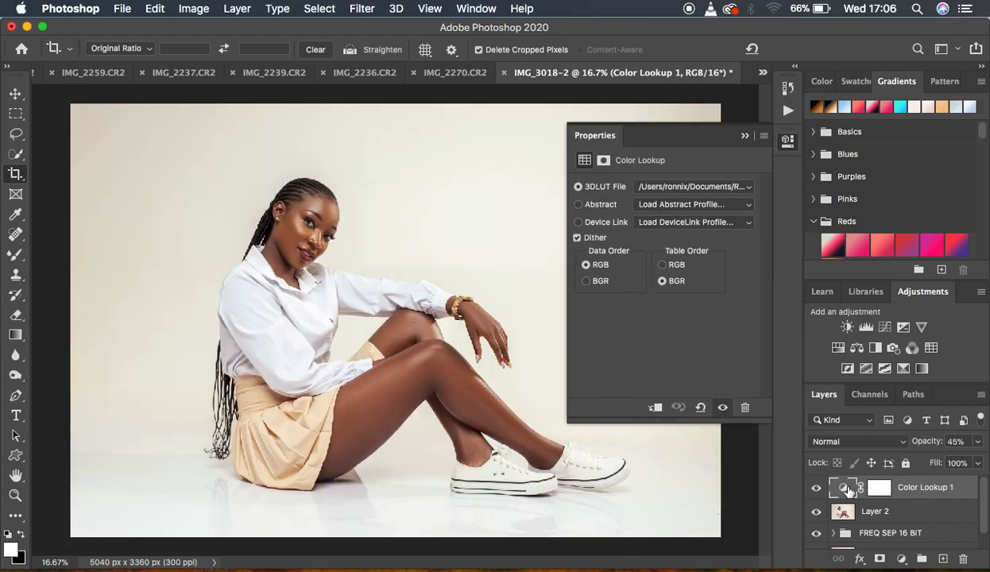
left_click(673, 185)
left_click(688, 173)
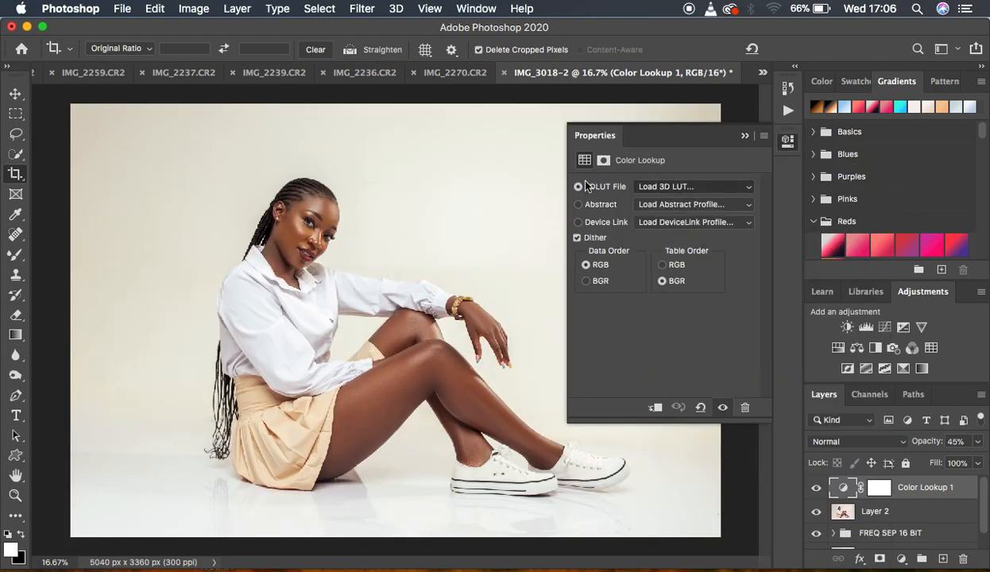
scroll(652, 326, "down", 15)
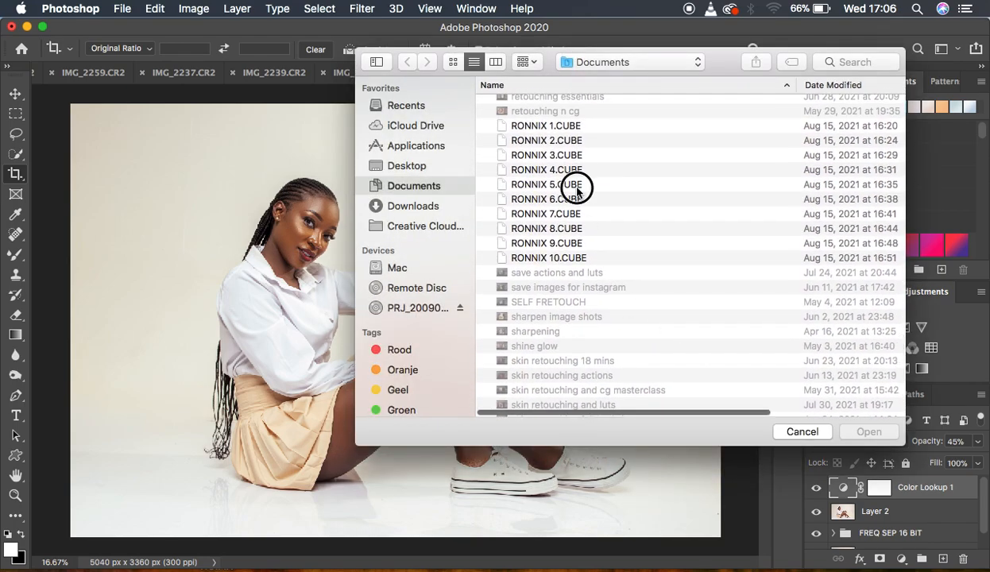
left_click(579, 185)
left_click(864, 436)
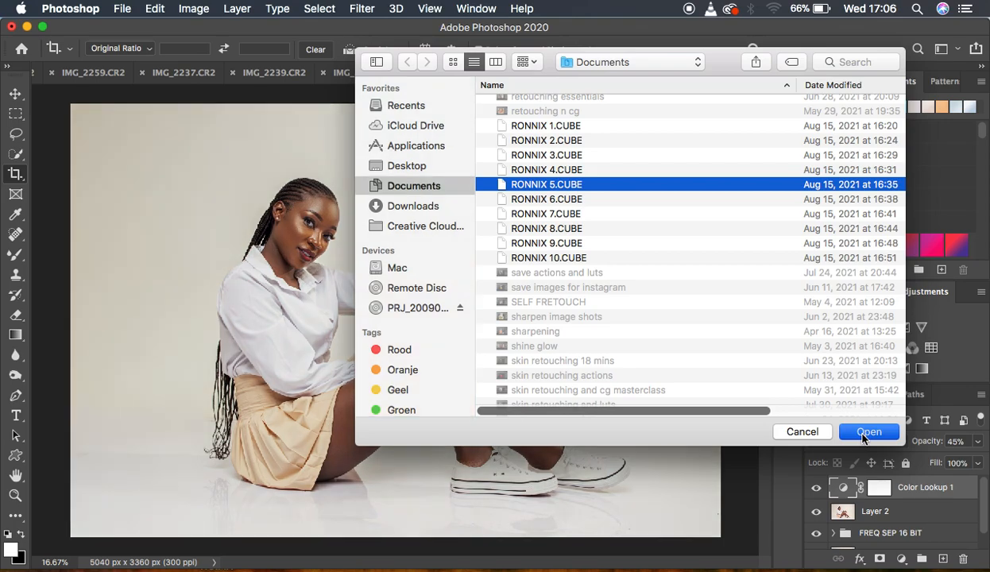
left_click(745, 139)
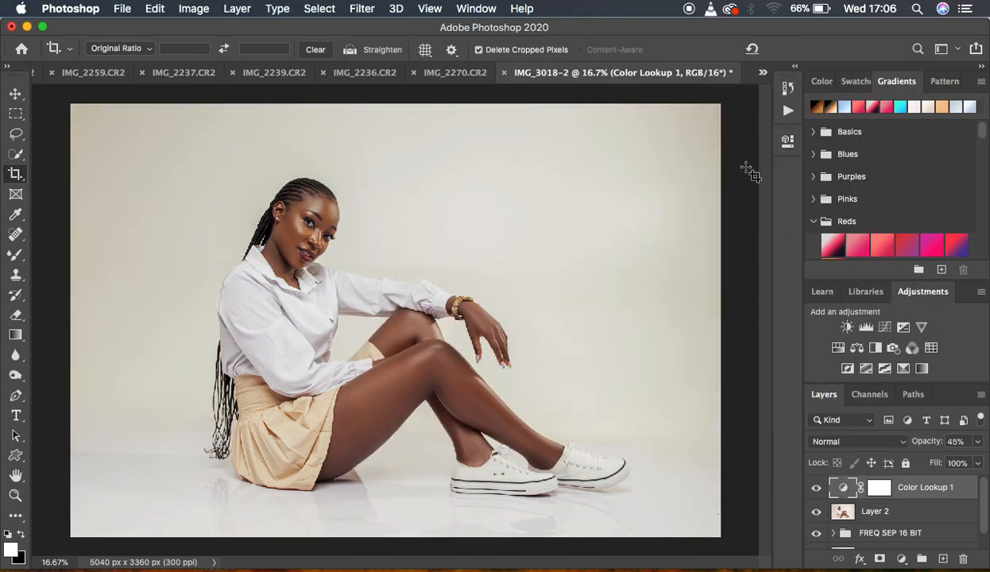
left_click(816, 489)
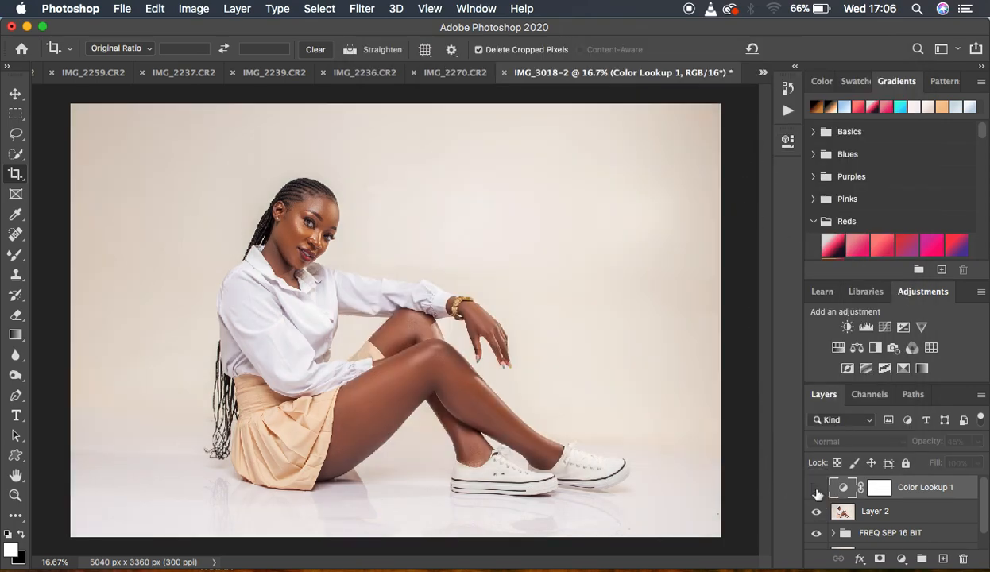
left_click(816, 489)
Set the Color Lookup layer's opacity to 48% and check the photo with the grade hidden and shown
left_click(979, 442)
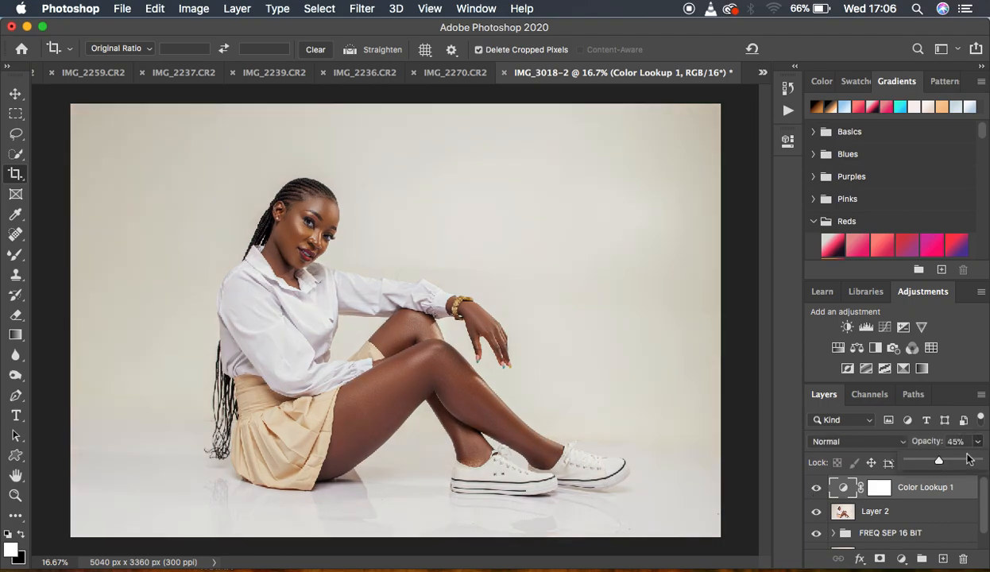
left_click_drag(938, 460, 986, 459)
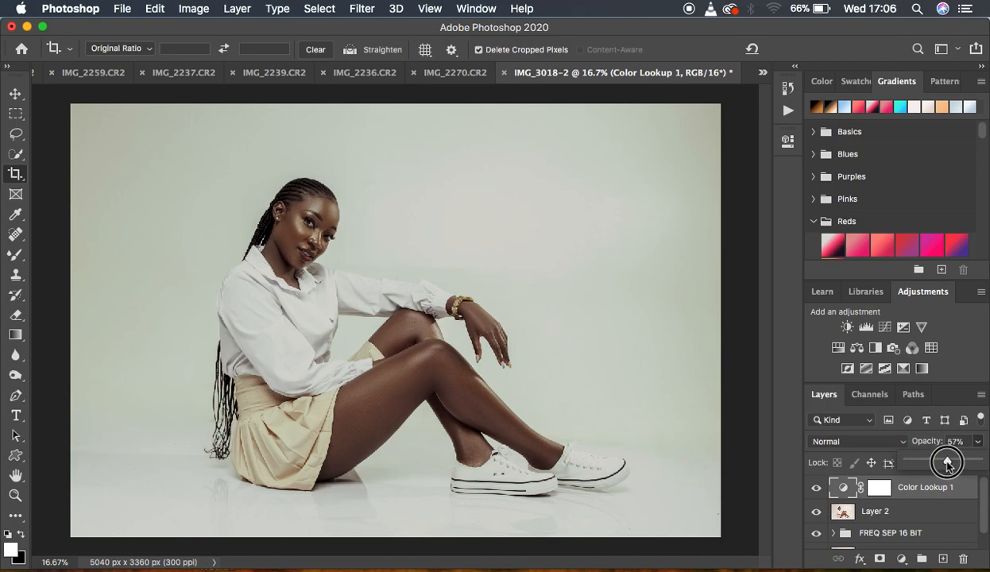
left_click(944, 462)
left_click_drag(944, 463, 938, 465)
left_click(941, 466)
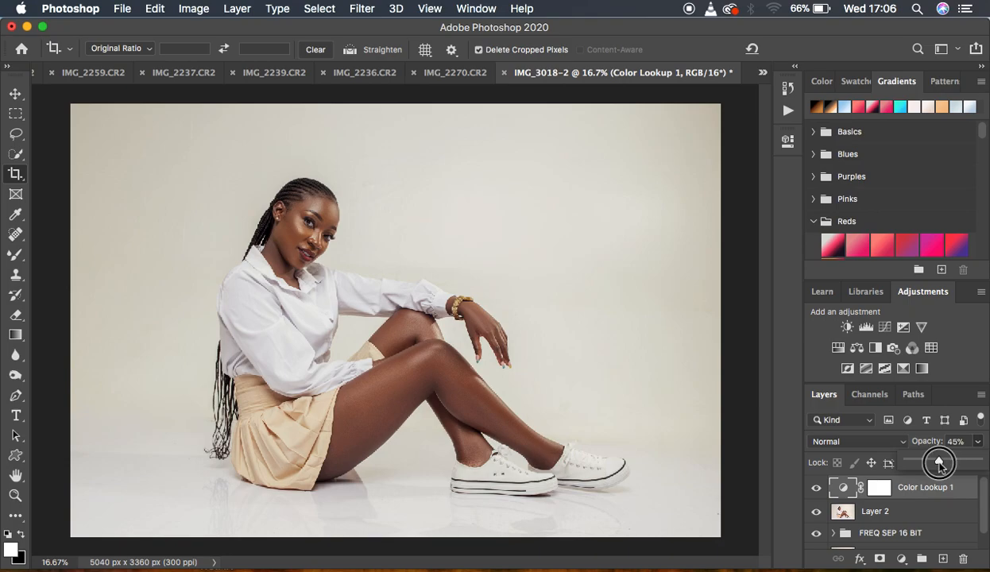
left_click_drag(938, 467, 942, 466)
left_click(815, 489)
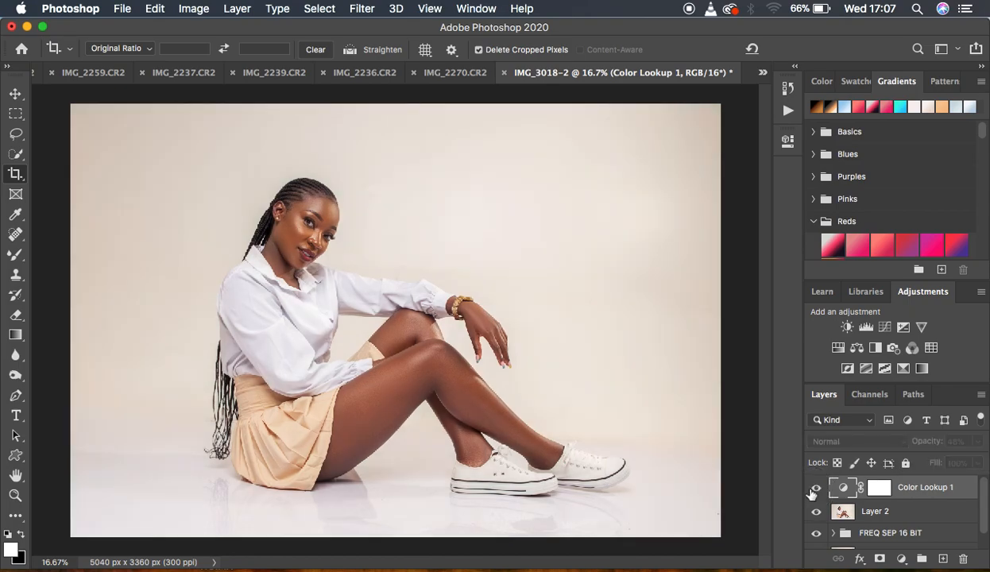
left_click(816, 489)
key("super+minus")
key("super+minus")
key("super+equal")
key("super+equal")
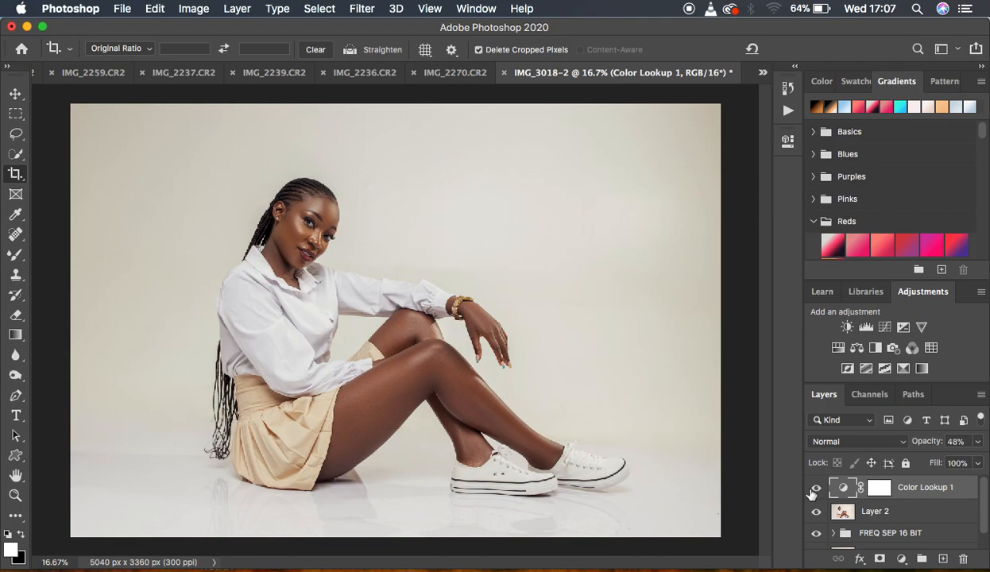
Set up an Export As of the photo with Bicubic Sharper resampling and an embedded color profile
left_click(123, 7)
mouse_move(184, 224)
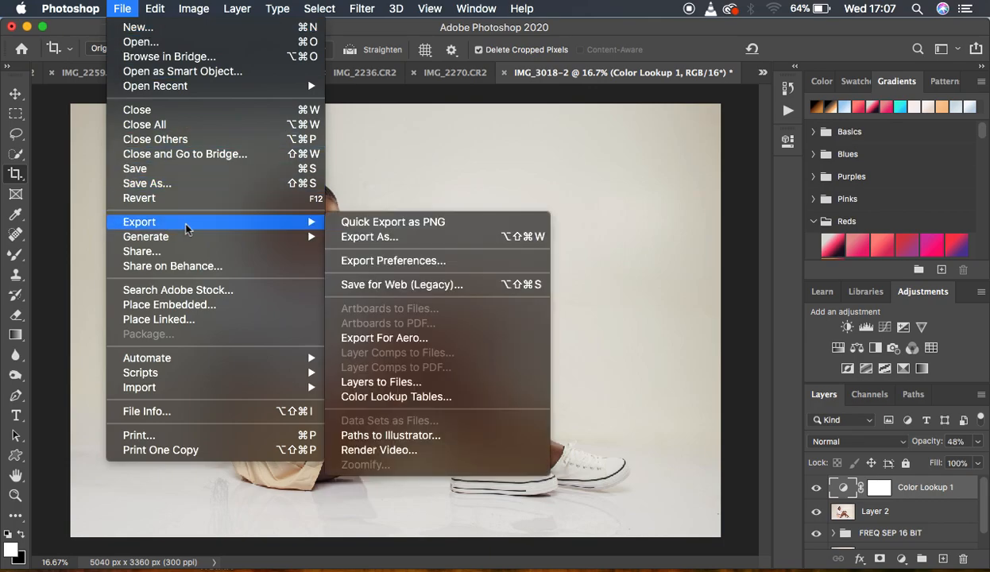
left_click(386, 238)
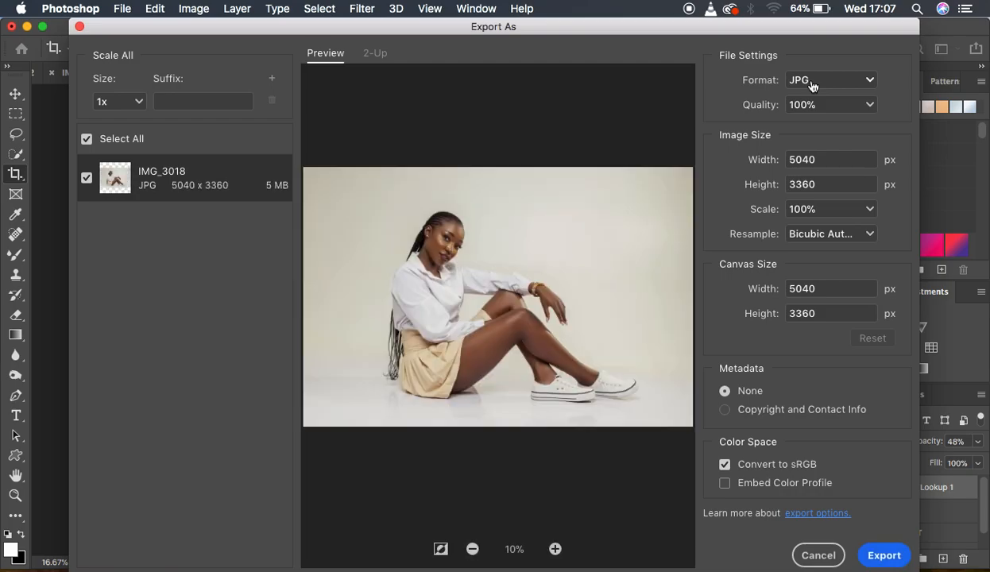
left_click(815, 239)
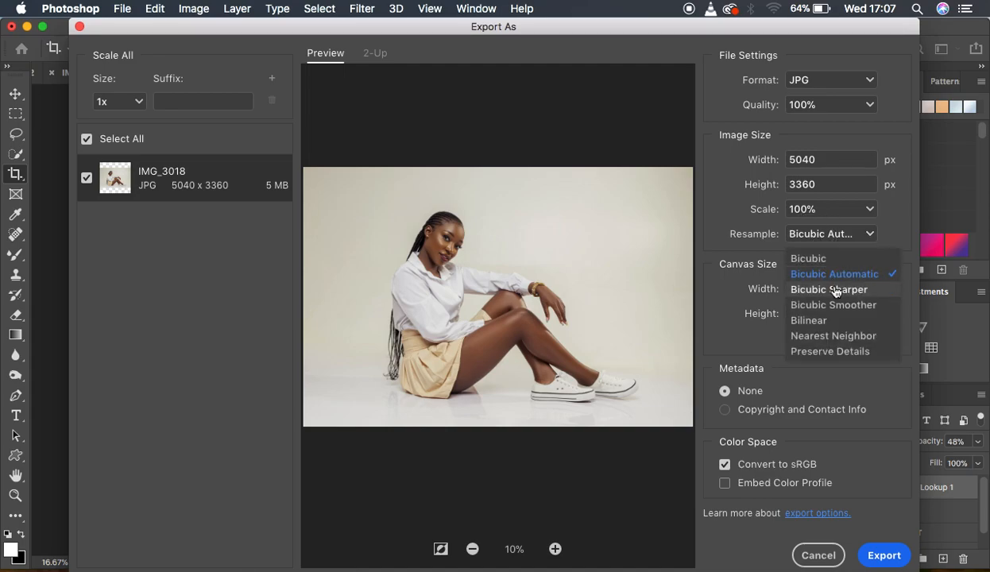
left_click(834, 291)
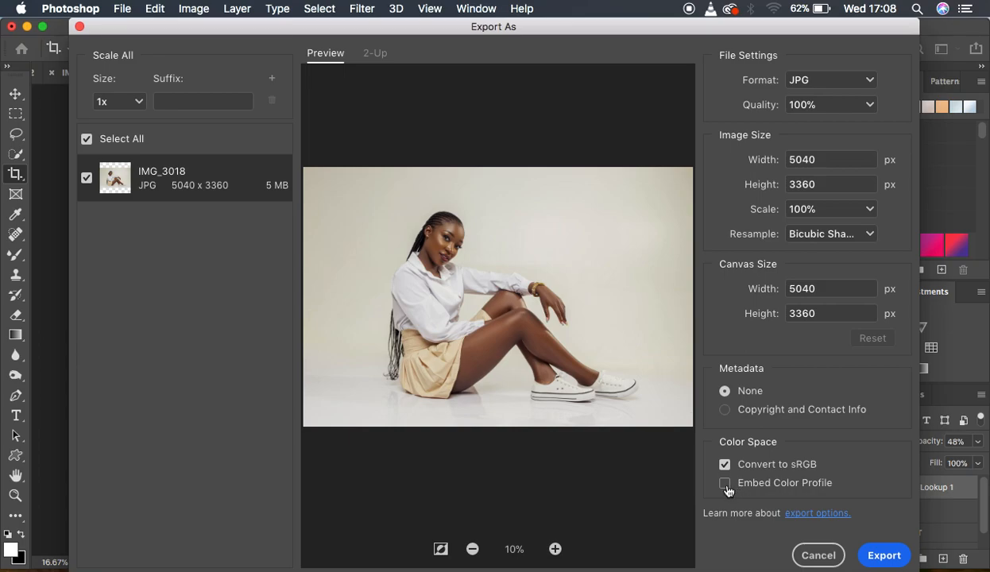
left_click(725, 484)
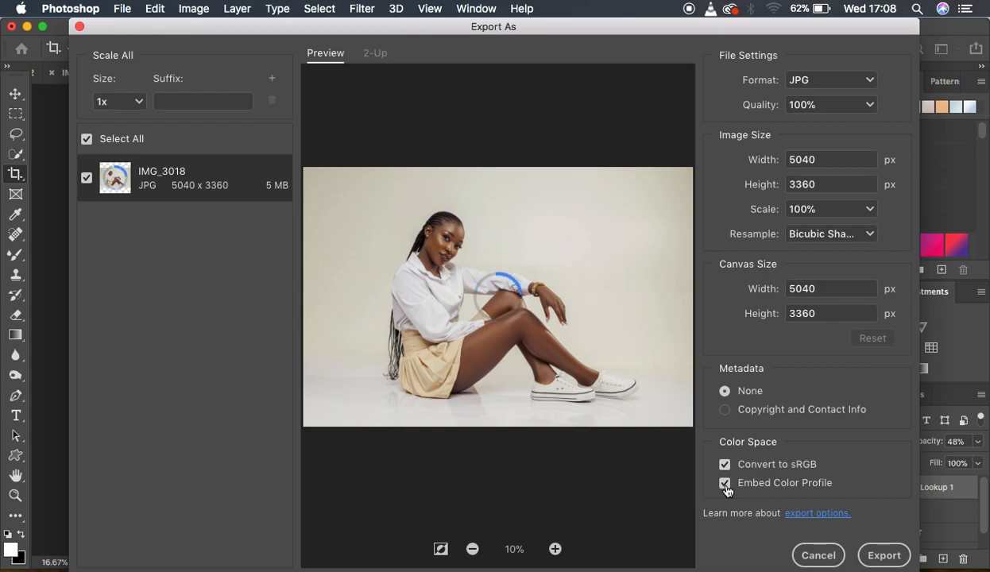
Export the JPG to the Desktop under the file name "ronnix 2021"
left_click(885, 556)
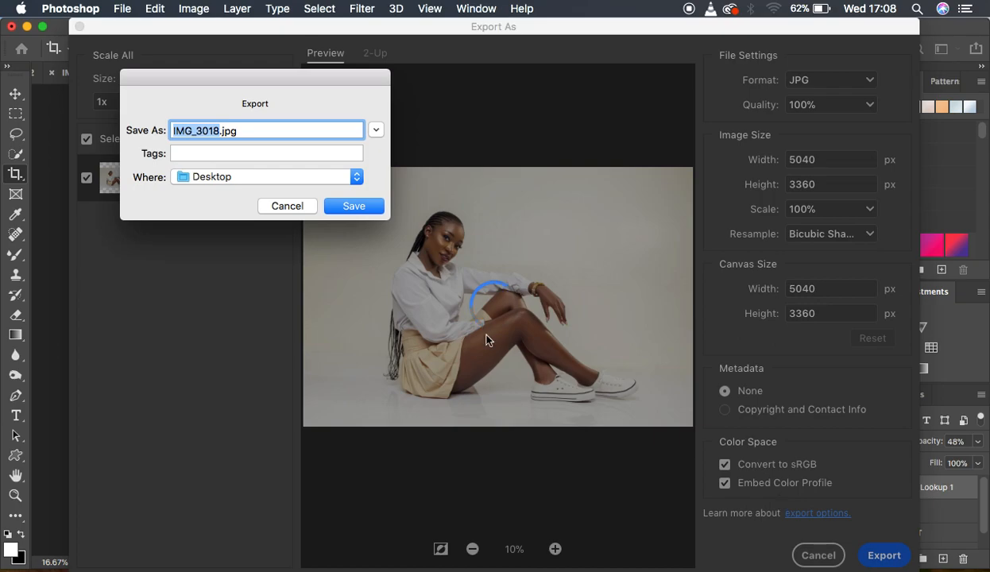
left_click(222, 130)
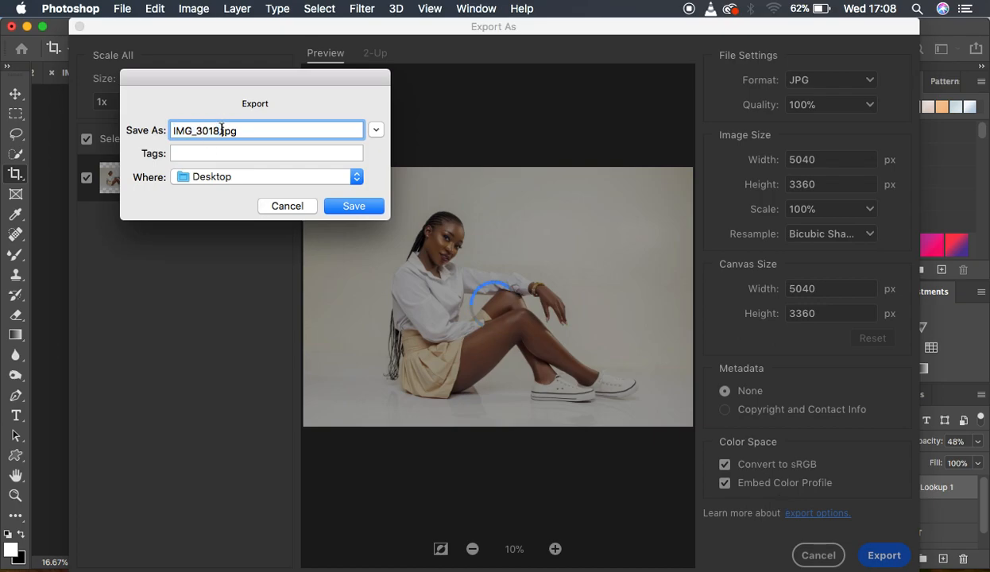
key("BackSpace")
key("BackSpace")
key("BackSpace")
key("BackSpace")
key("BackSpace")
key("BackSpace")
key("BackSpace")
key("BackSpace")
type("ronnix 2021")
left_click(351, 205)
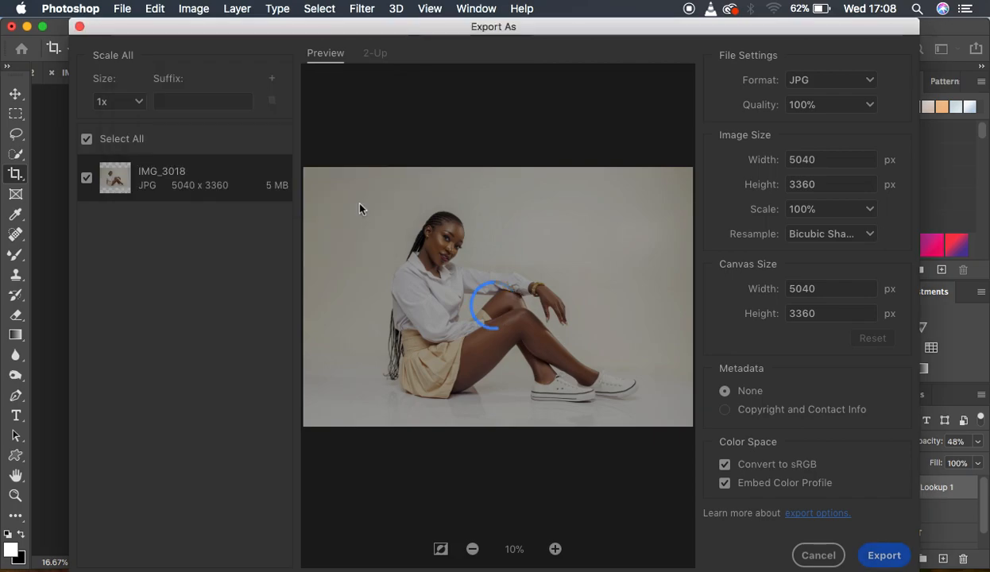